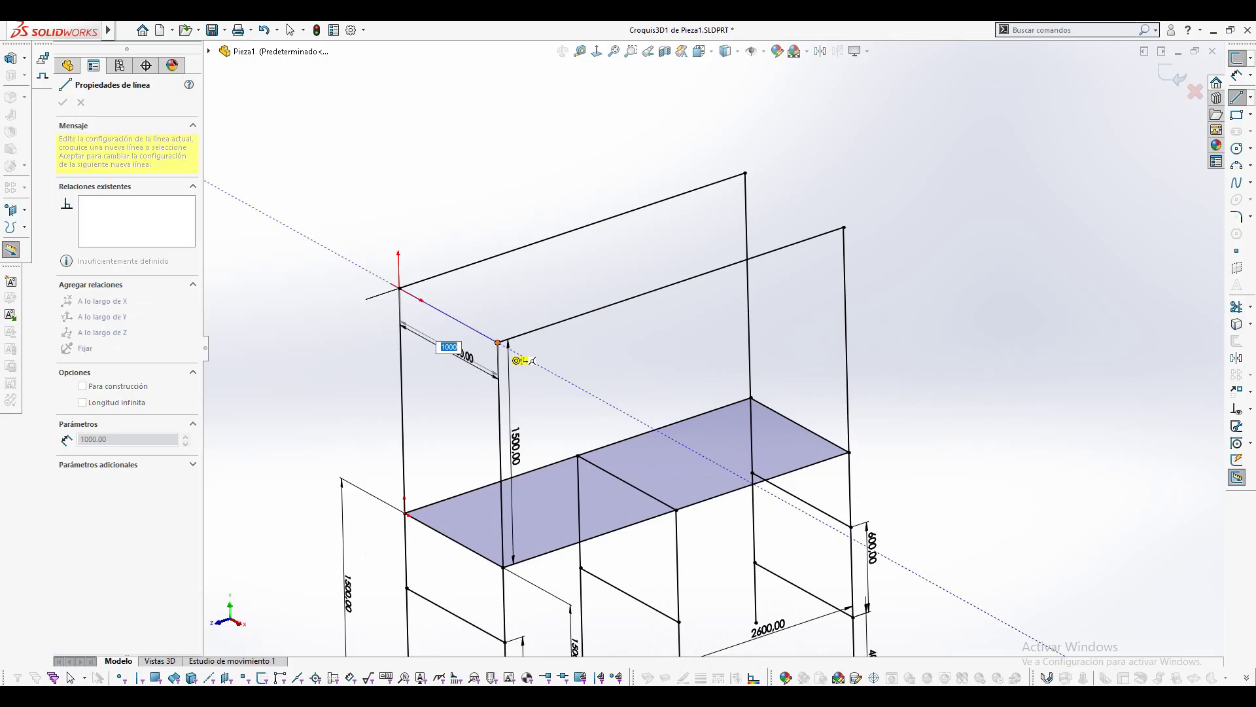
Close the upper rectangle with a line joining its two far-end corners, and exit the 3D sketch.
{"action": "left_click", "coordinate": [745, 173]}
{"action": "left_click", "coordinate": [844, 228]}
{"action": "key", "text": "Escape"}
{"action": "scroll", "coordinate": [725, 439], "scroll_direction": "up", "scroll_amount": 1}
{"action": "mouse_move", "coordinate": [724, 439]}
{"action": "middle_mouse_down", "text": "ctrl"}
{"action": "mouse_move", "coordinate": [756, 347]}
{"action": "mouse_move", "coordinate": [700, 352]}
{"action": "middle_mouse_up", "text": "ctrl"}
{"action": "scroll", "coordinate": [700, 353], "scroll_direction": "up", "scroll_amount": 1}
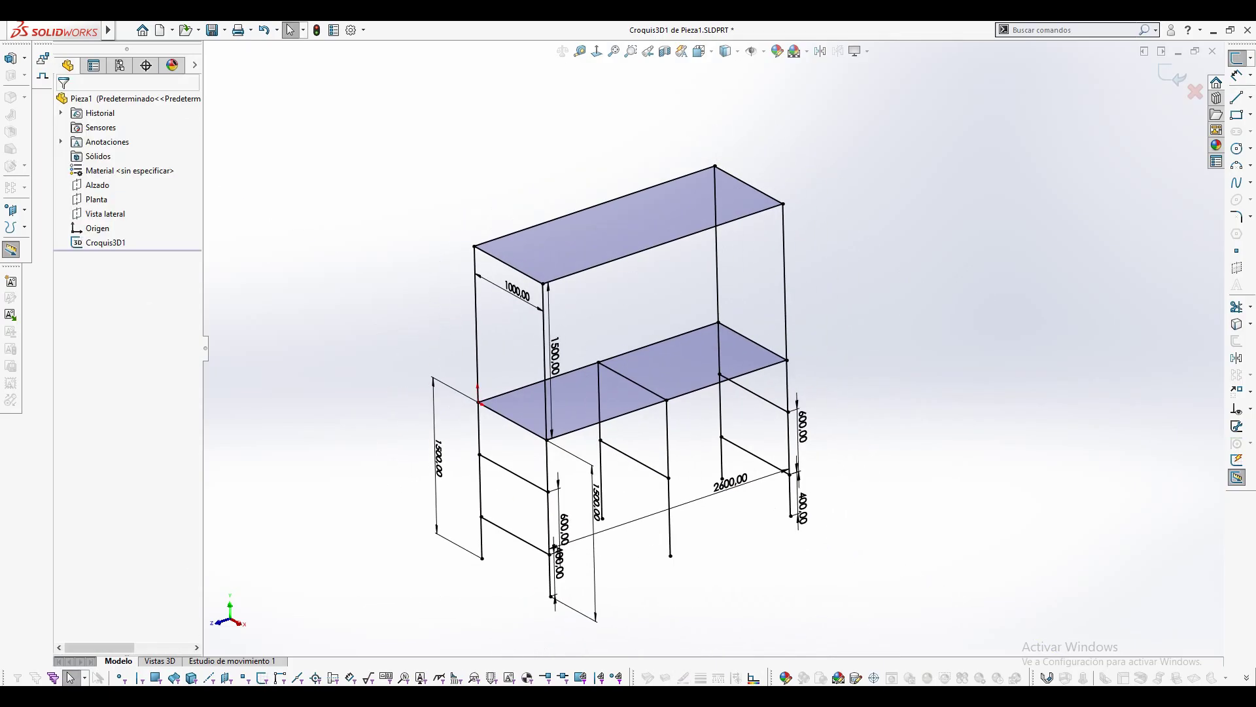
{"action": "left_click", "coordinate": [1174, 76]}
Start a structural member using the ansi pulgada standard, L Angle type and size L2x2x0.1875.
{"action": "key", "text": "s"}
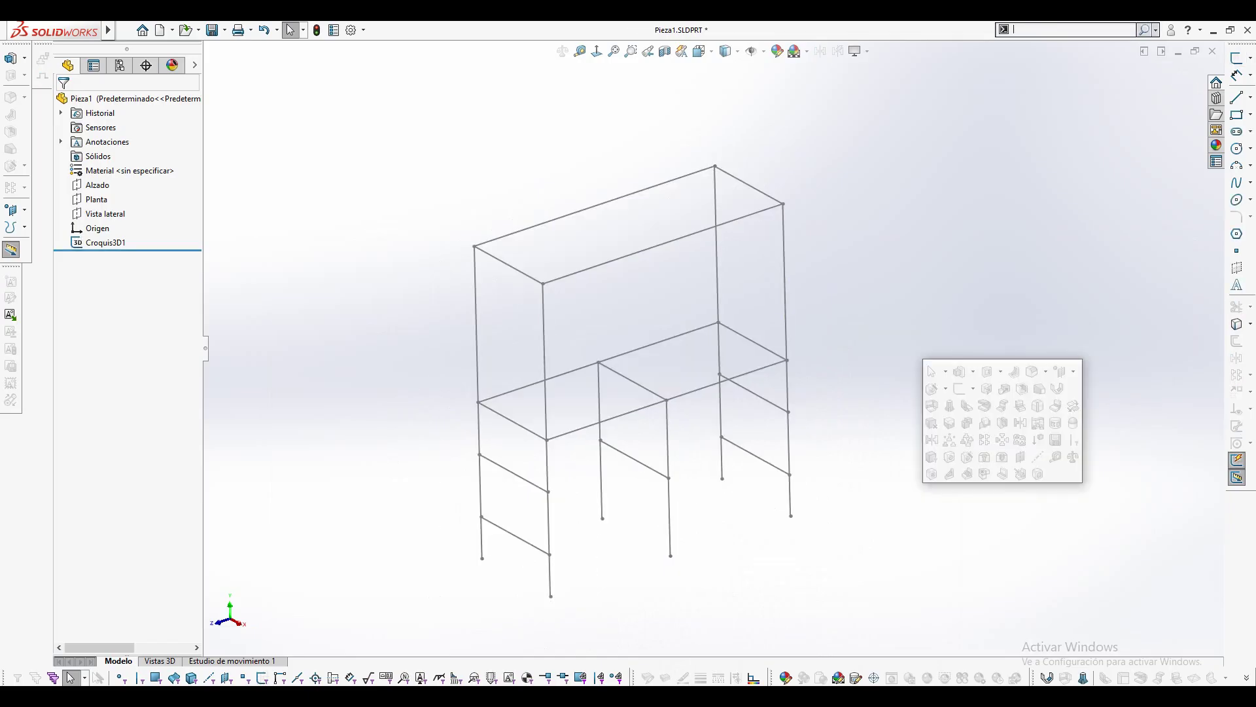
{"action": "left_click", "coordinate": [932, 474]}
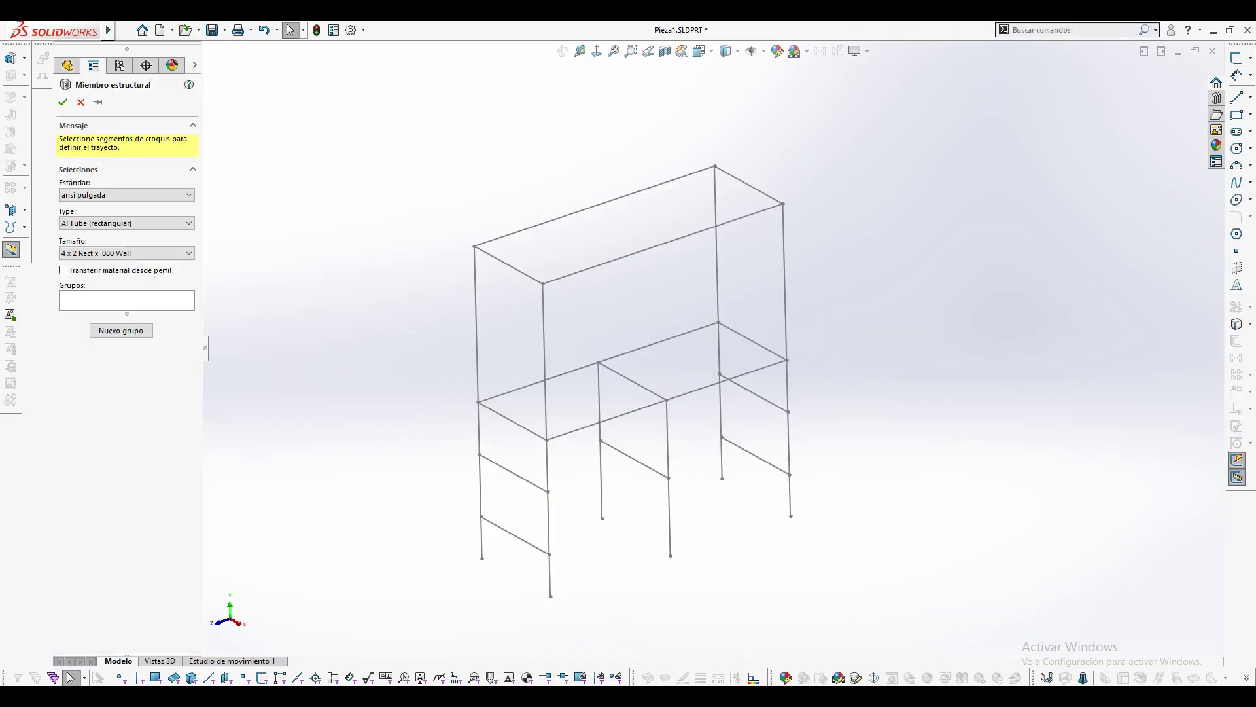
{"action": "left_click", "coordinate": [163, 254]}
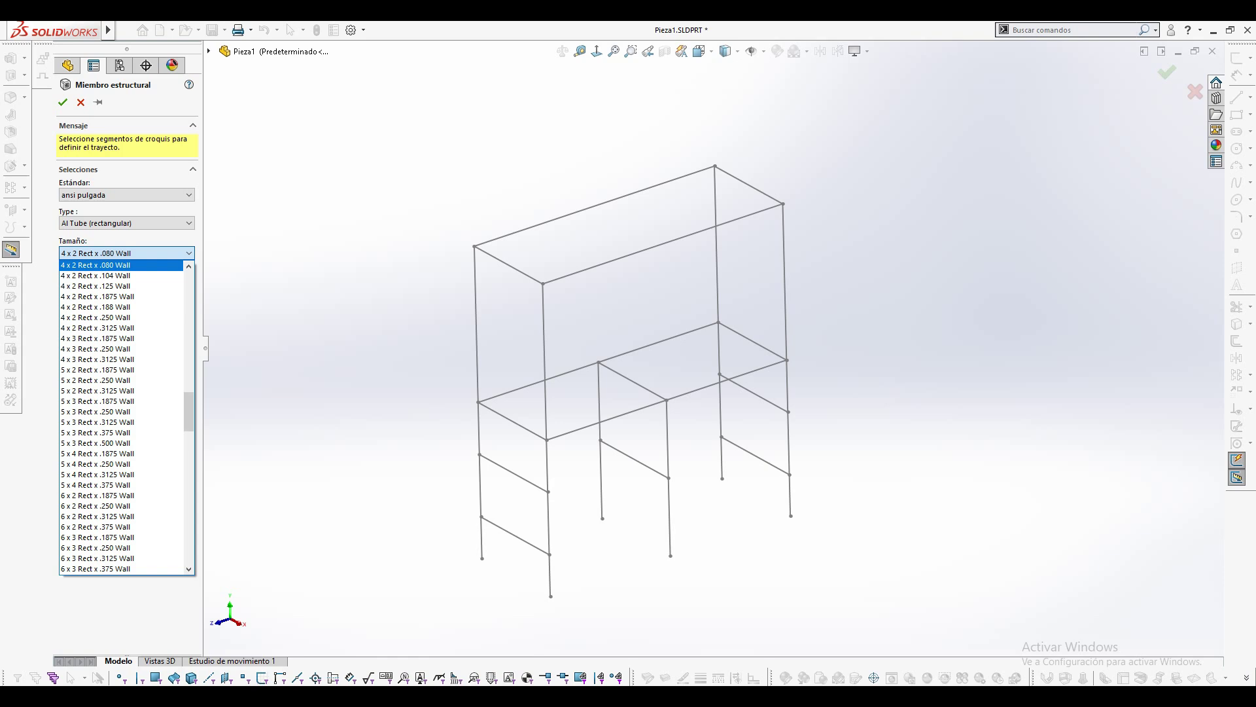
{"action": "left_click", "coordinate": [127, 223]}
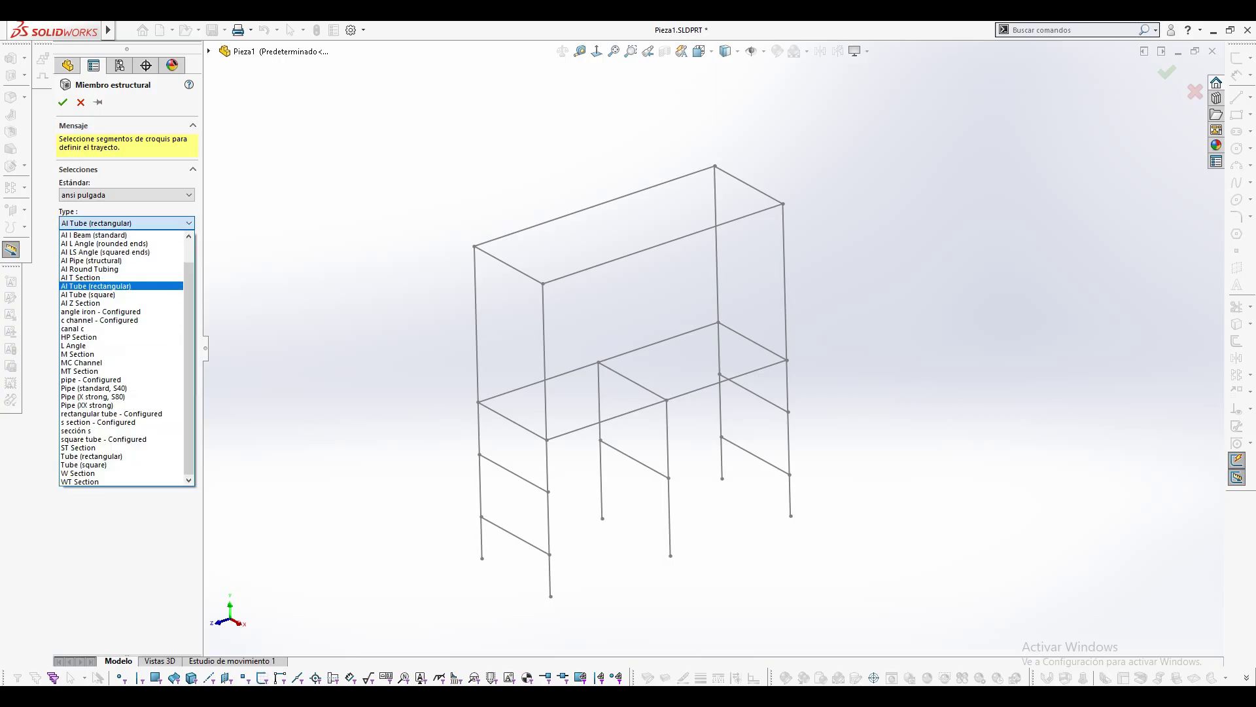
{"action": "scroll", "coordinate": [121, 371], "scroll_direction": "up", "scroll_amount": 1}
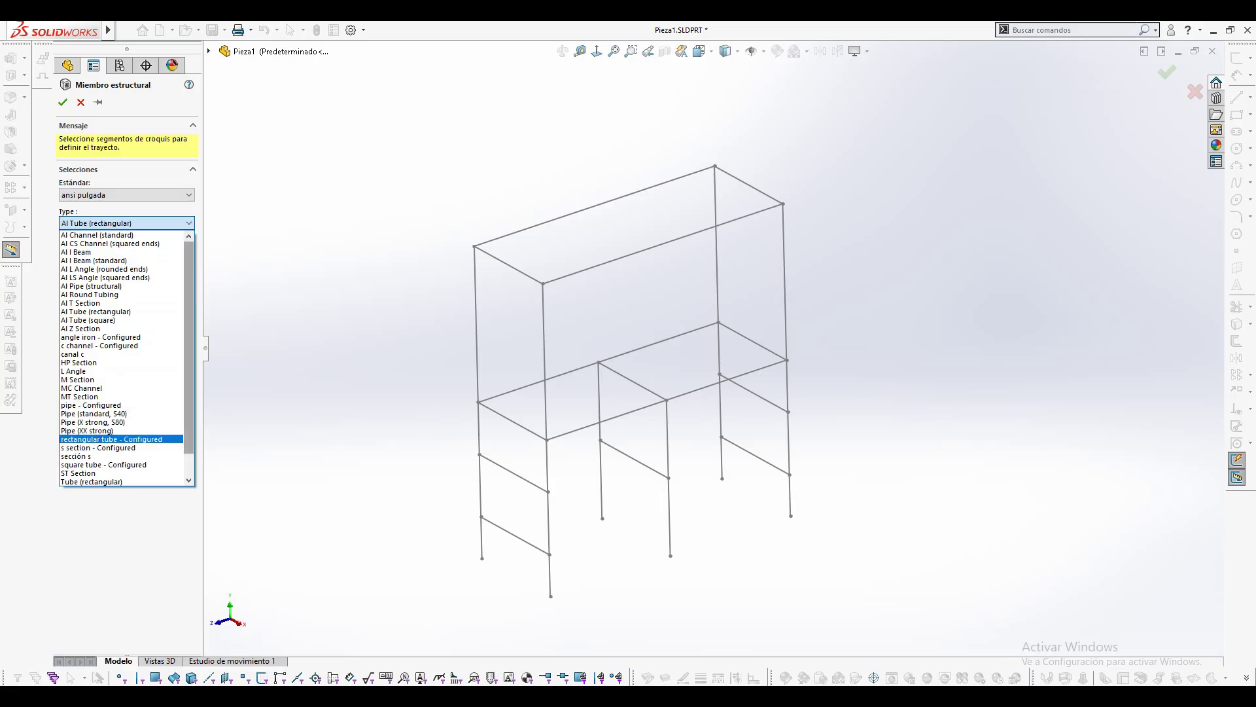
{"action": "left_click", "coordinate": [85, 371]}
{"action": "left_click", "coordinate": [124, 252]}
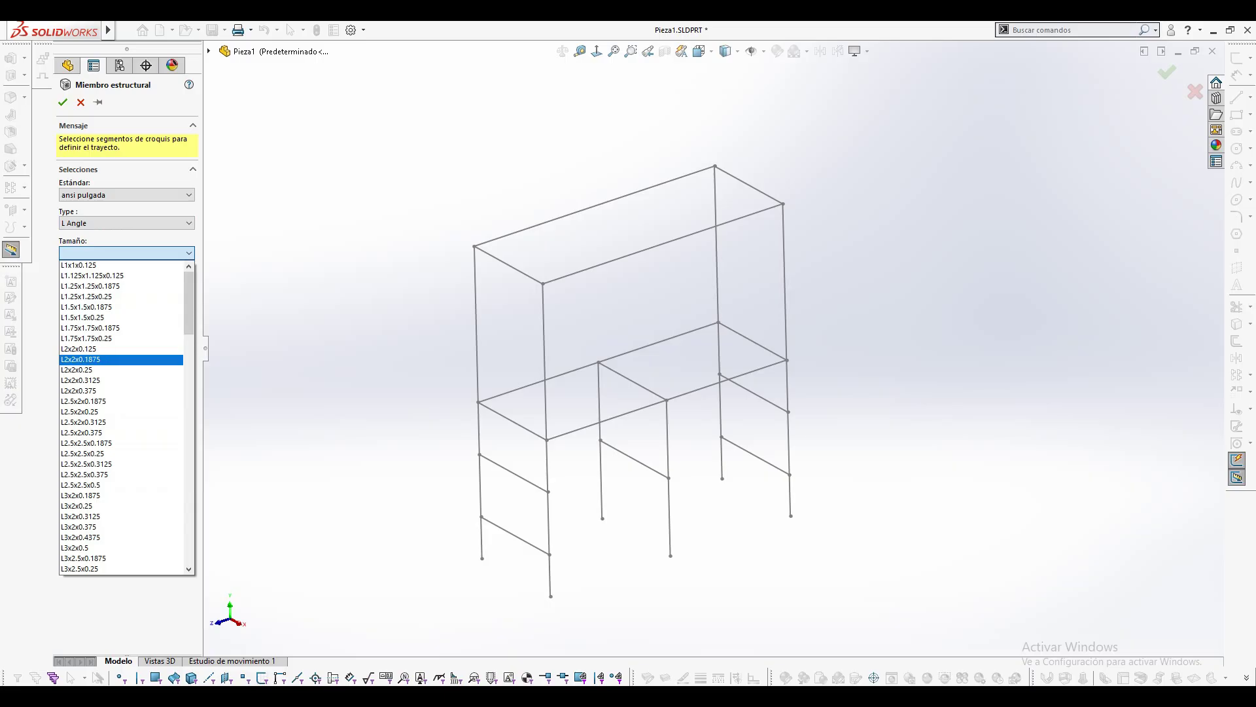
{"action": "left_click", "coordinate": [80, 359]}
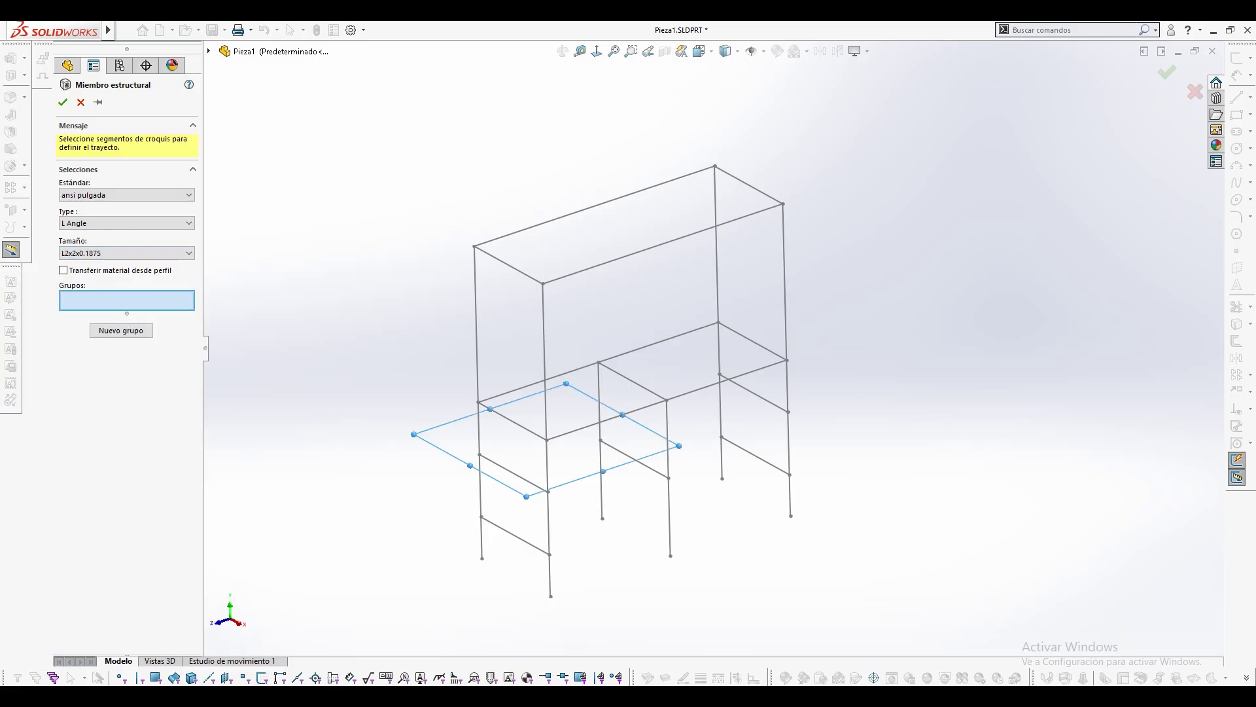
Assign the first group to the near-side frame: both full-height corner posts and the long upper beam between them.
{"action": "left_click", "coordinate": [549, 517]}
{"action": "left_click", "coordinate": [544, 366]}
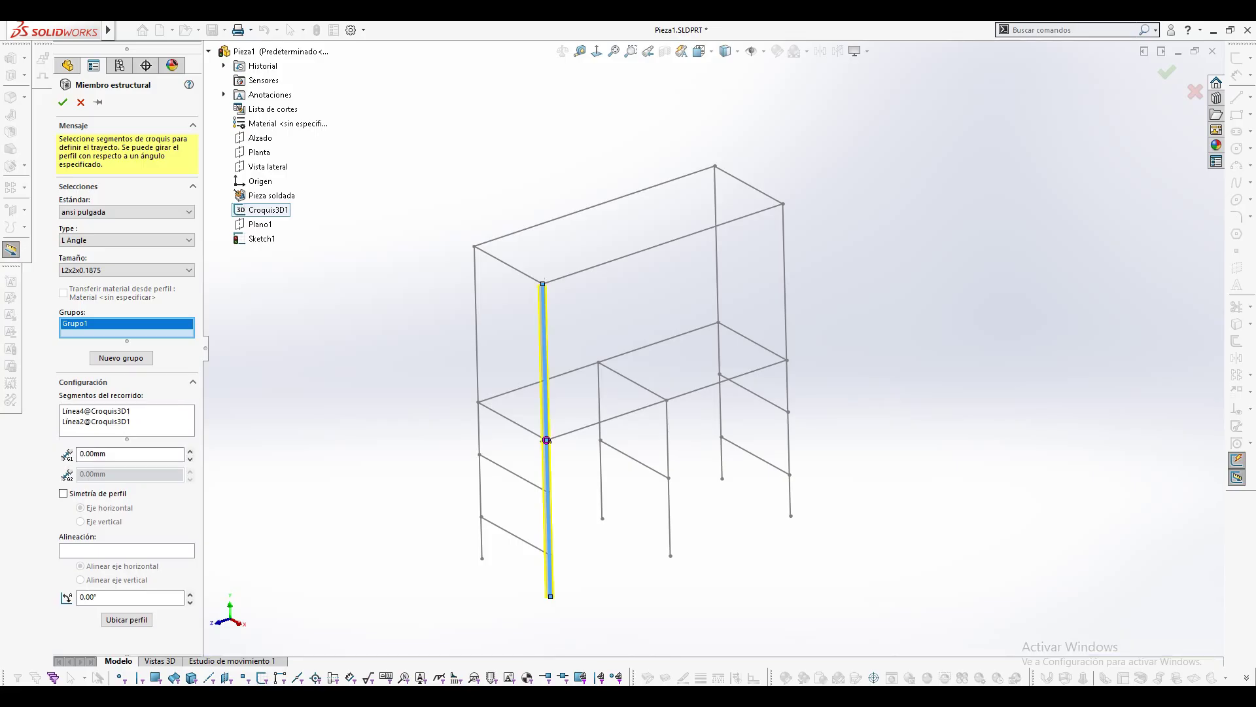
{"action": "left_click", "coordinate": [638, 252]}
{"action": "left_click", "coordinate": [785, 281]}
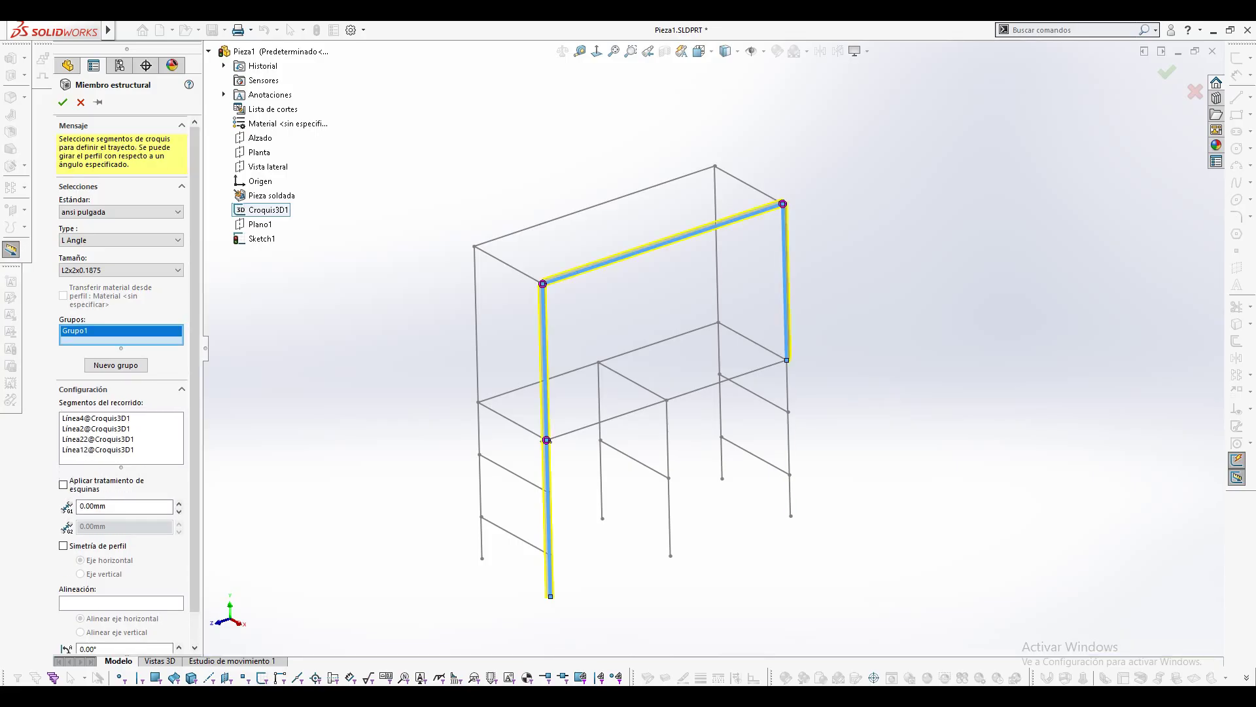
{"action": "left_click", "coordinate": [789, 435]}
Rotate the angle profile of the near-side frame group by 90°.
{"action": "scroll", "coordinate": [554, 602], "scroll_direction": "down", "scroll_amount": 9}
{"action": "scroll", "coordinate": [556, 576], "scroll_direction": "up", "scroll_amount": 8}
{"action": "scroll", "coordinate": [713, 118], "scroll_direction": "down", "scroll_amount": 4}
{"action": "scroll", "coordinate": [712, 104], "scroll_direction": "down", "scroll_amount": 3}
{"action": "scroll", "coordinate": [589, 366], "scroll_direction": "up", "scroll_amount": 5}
{"action": "scroll", "coordinate": [710, 350], "scroll_direction": "down", "scroll_amount": 1}
{"action": "scroll", "coordinate": [391, 142], "scroll_direction": "down", "scroll_amount": 5}
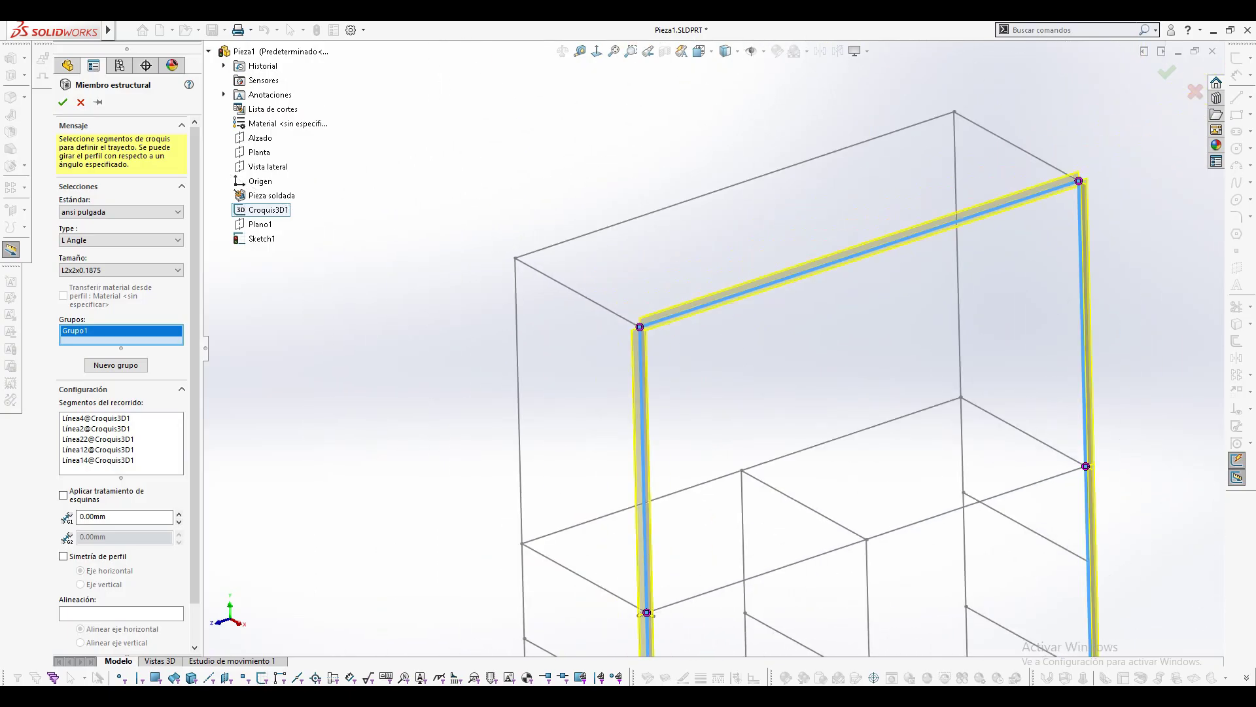
{"action": "scroll", "coordinate": [499, 603], "scroll_direction": "down", "scroll_amount": 2}
{"action": "left_click_drag", "start_coordinate": [195, 523], "coordinate": [194, 564]}
{"action": "left_click_drag", "start_coordinate": [91, 616], "coordinate": [86, 616]}
{"action": "type", "text": "90"}
{"action": "key", "text": "Return"}
{"action": "scroll", "coordinate": [687, 275], "scroll_direction": "down", "scroll_amount": 2}
{"action": "scroll", "coordinate": [687, 275], "scroll_direction": "up", "scroll_amount": 6}
{"action": "scroll", "coordinate": [615, 340], "scroll_direction": "down", "scroll_amount": 3}
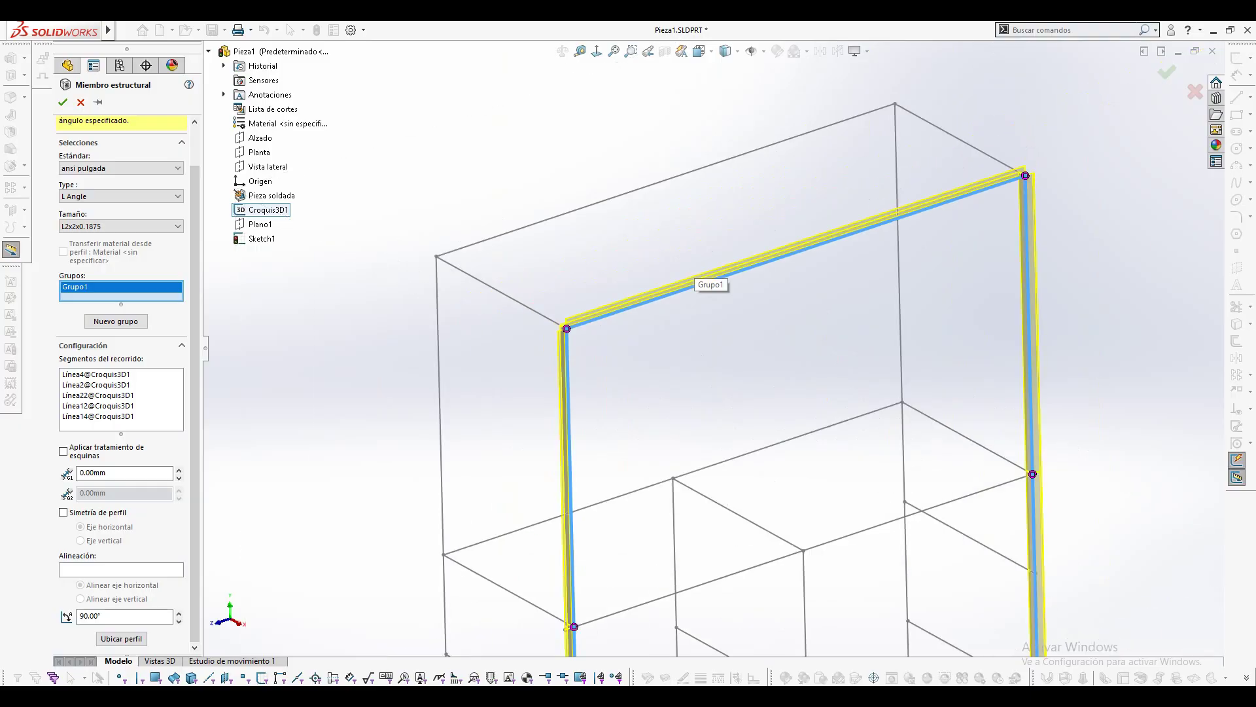
Set the near-side frame group's profile rotation angle to 270°.
{"action": "scroll", "coordinate": [958, 232], "scroll_direction": "up", "scroll_amount": 6}
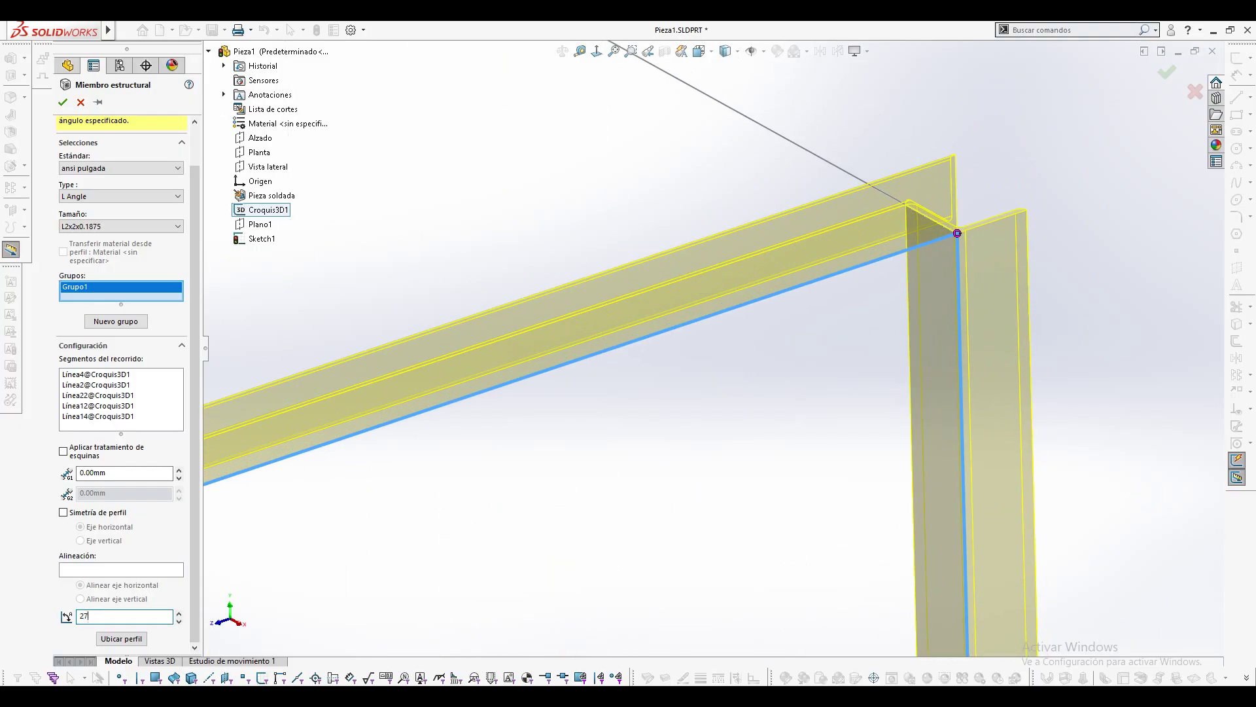
{"action": "key", "text": "Return"}
{"action": "scroll", "coordinate": [706, 352], "scroll_direction": "down", "scroll_amount": 8}
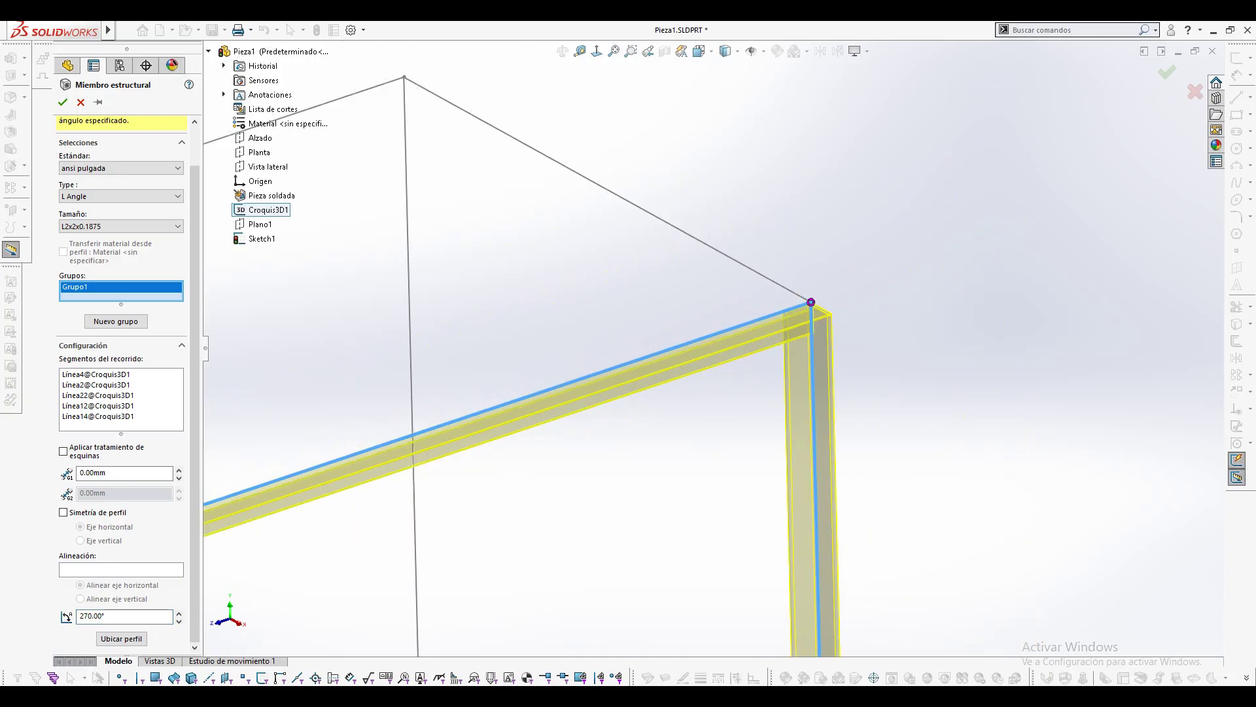
Apply the mitre corner treatment to both upper corners of the near-side frame.
{"action": "scroll", "coordinate": [425, 497], "scroll_direction": "up", "scroll_amount": 6}
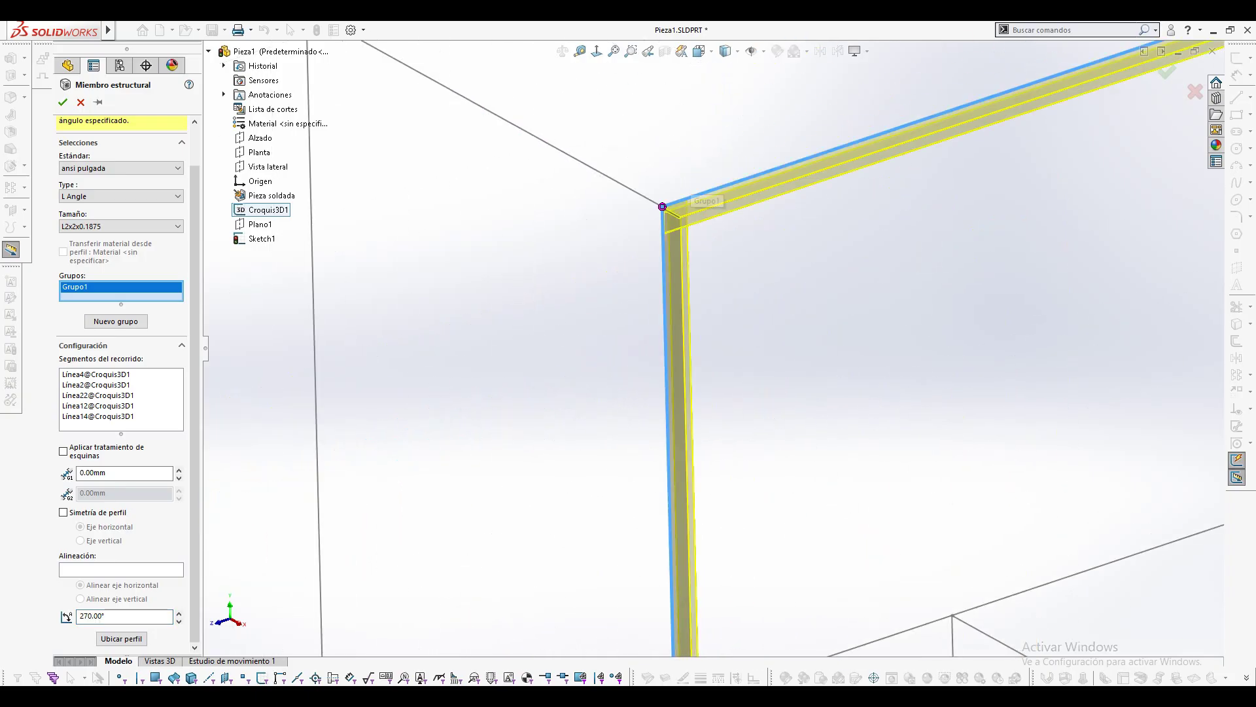
{"action": "left_click", "coordinate": [663, 206]}
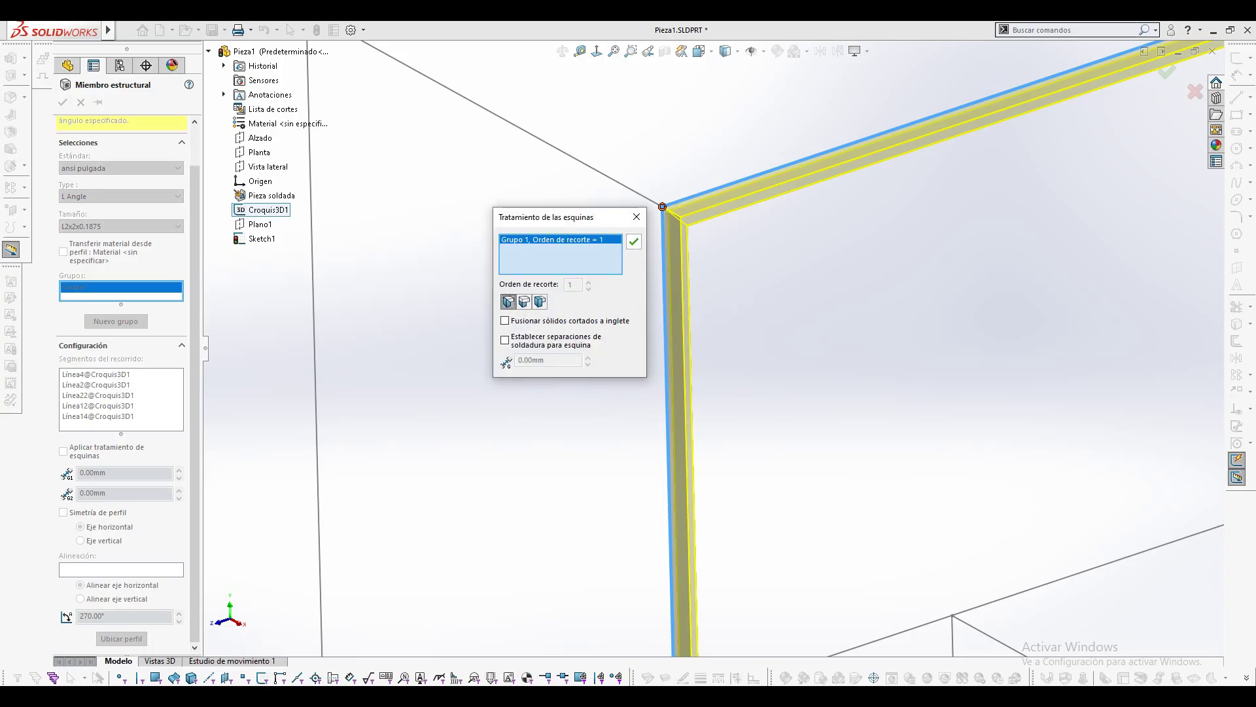
{"action": "left_click", "coordinate": [633, 242]}
{"action": "scroll", "coordinate": [713, 348], "scroll_direction": "down", "scroll_amount": 7}
{"action": "scroll", "coordinate": [1073, 190], "scroll_direction": "up", "scroll_amount": 9}
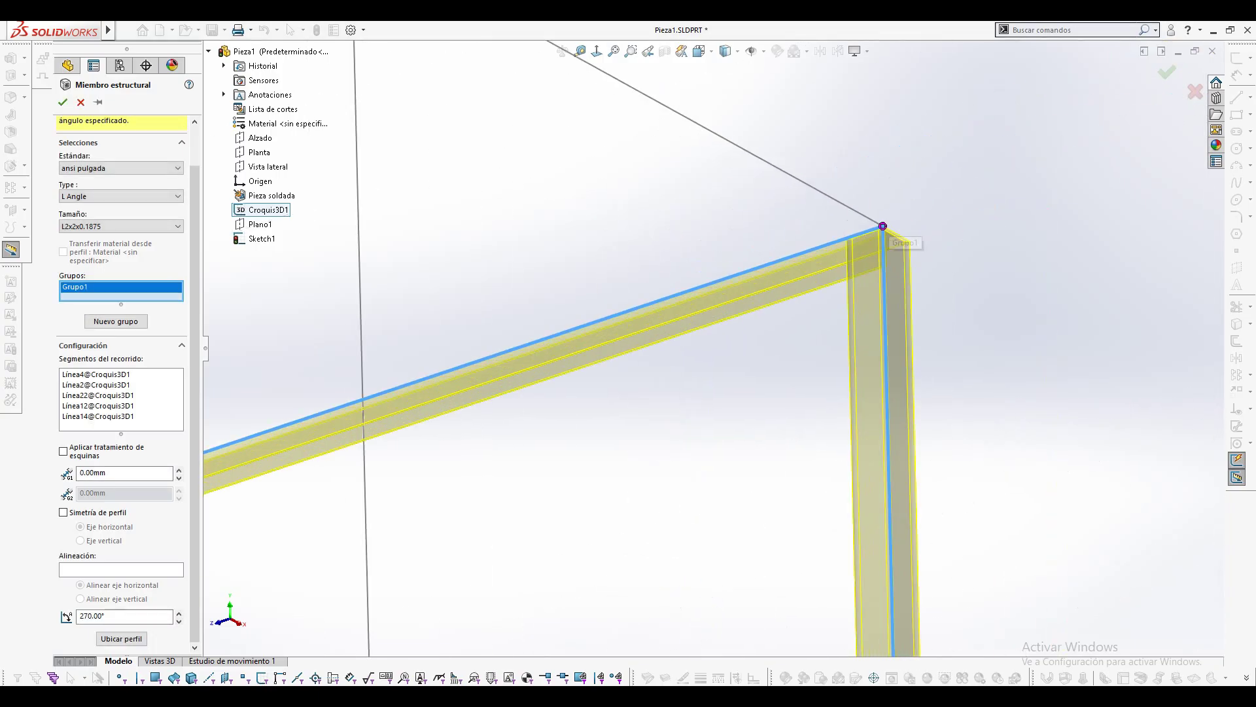
{"action": "left_click", "coordinate": [883, 226]}
{"action": "left_click", "coordinate": [508, 302]}
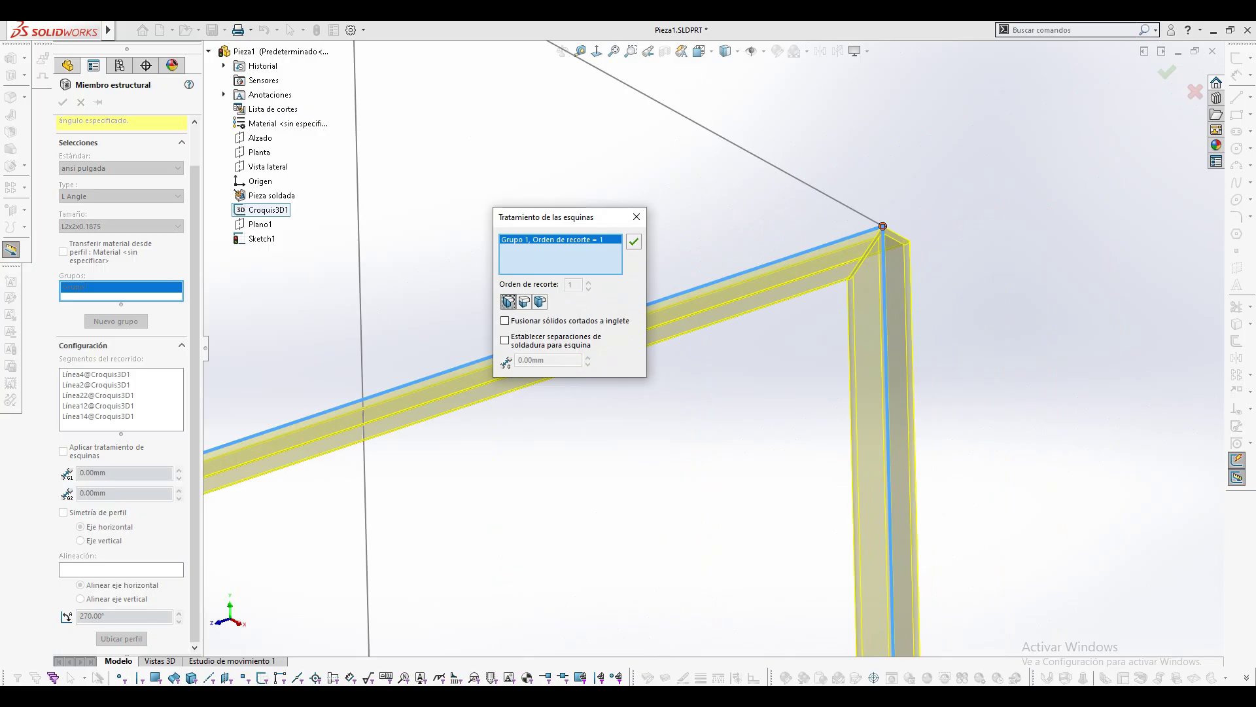
{"action": "left_click", "coordinate": [634, 242]}
{"action": "scroll", "coordinate": [782, 278], "scroll_direction": "down", "scroll_amount": 8}
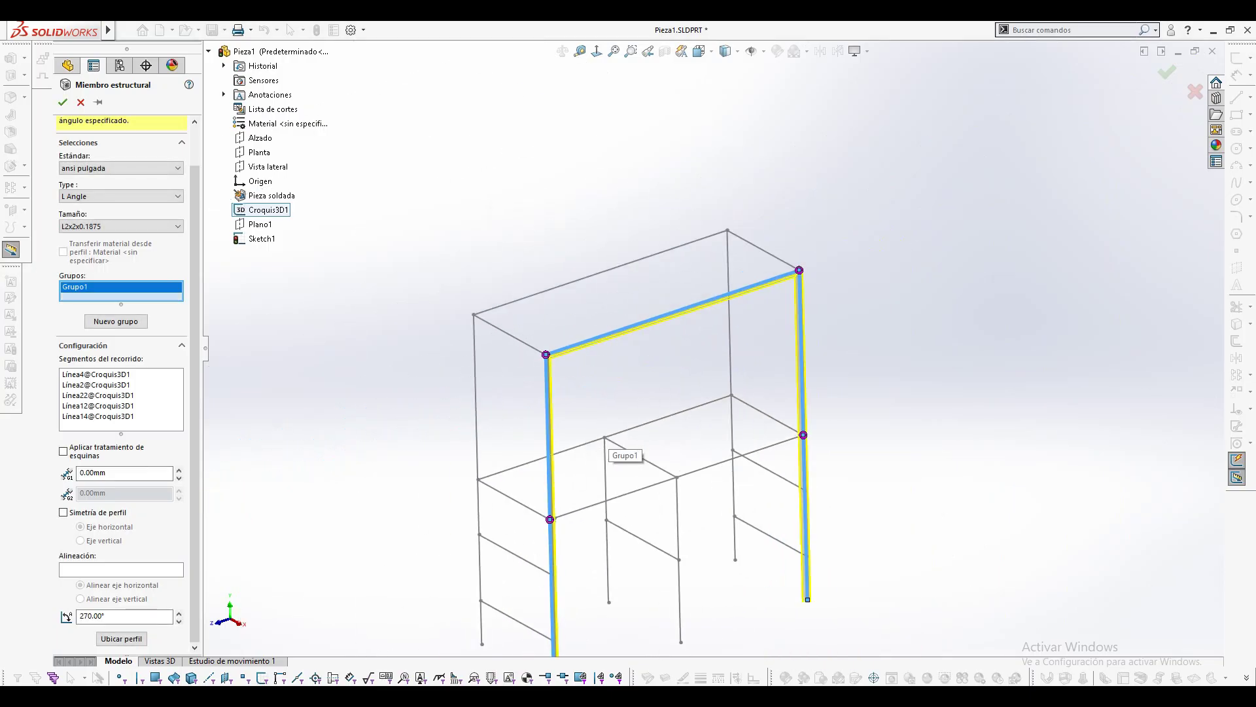
{"action": "scroll", "coordinate": [879, 170], "scroll_direction": "down", "scroll_amount": 2}
Add a second group covering the far-side frame: both full-height corner posts and the long upper beam.
{"action": "left_click", "coordinate": [115, 321]}
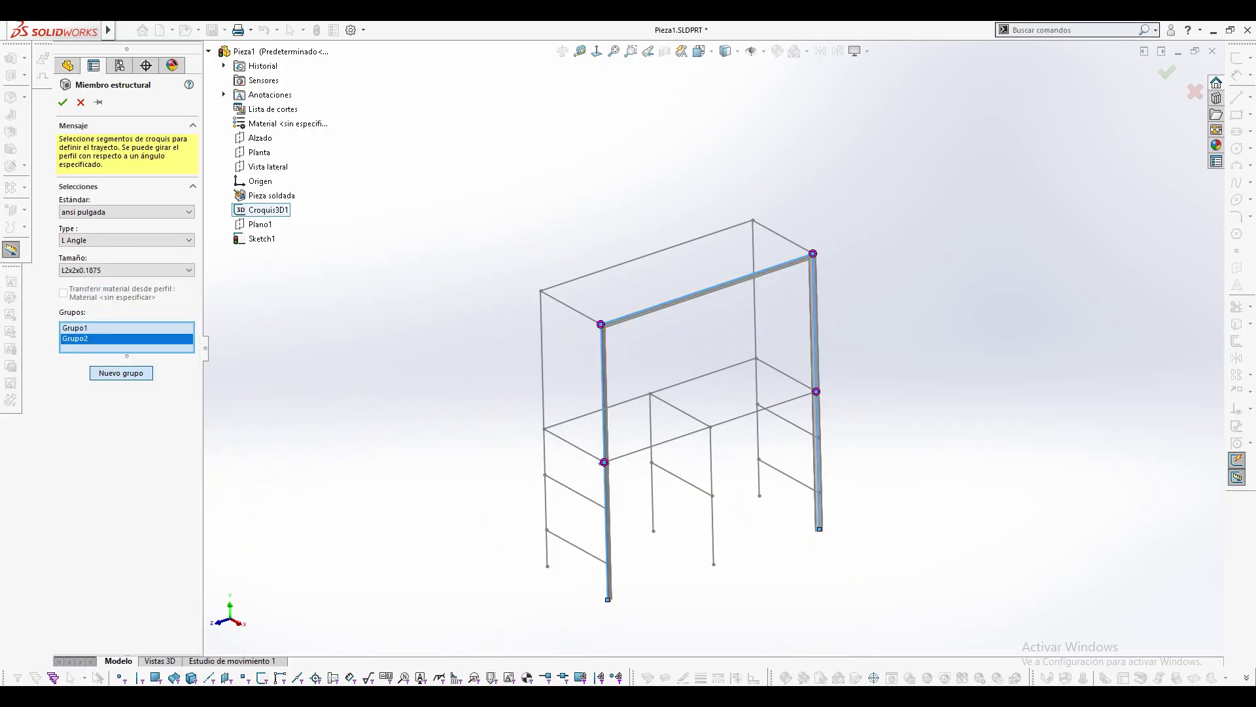
{"action": "left_click", "coordinate": [543, 360]}
{"action": "left_click", "coordinate": [674, 247]}
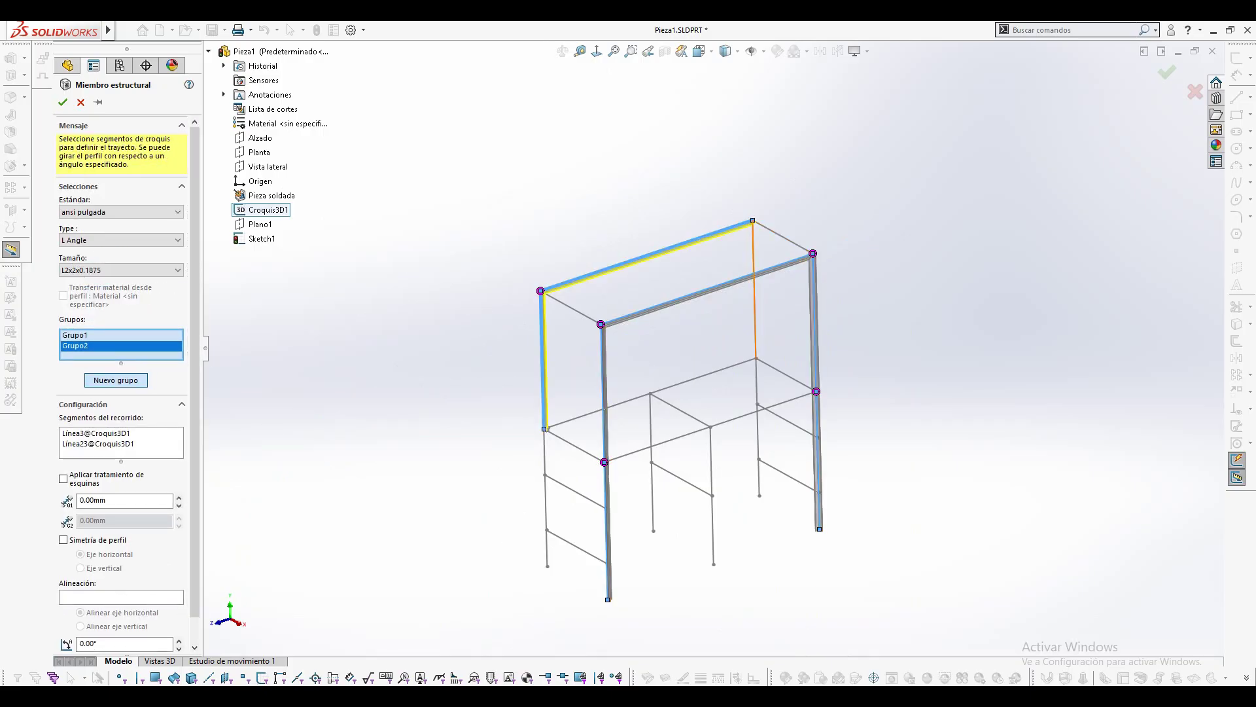
{"action": "left_click", "coordinate": [755, 315]}
{"action": "left_click", "coordinate": [758, 429]}
{"action": "left_click", "coordinate": [546, 501]}
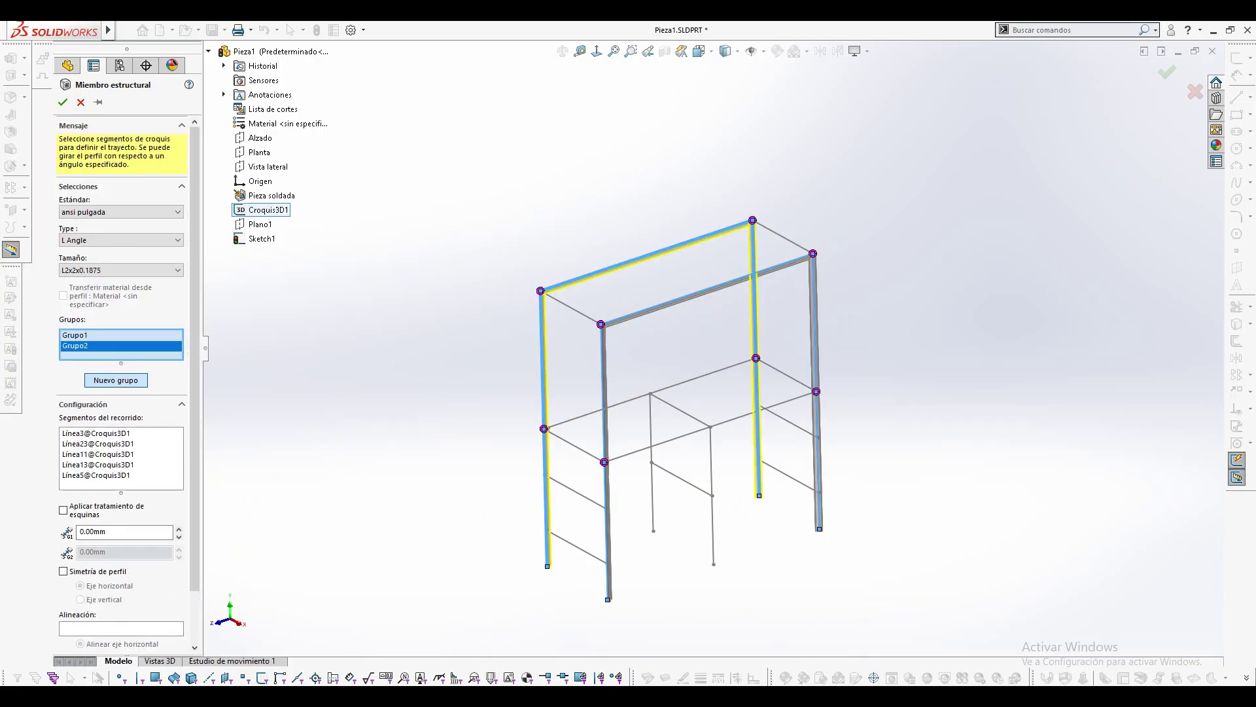
Set the far-side frame group's profile rotation angle to 90°.
{"action": "scroll", "coordinate": [766, 230], "scroll_direction": "down", "scroll_amount": 9}
{"action": "middle_click_drag", "start_coordinate": [753, 235], "coordinate": [837, 245]}
{"action": "scroll", "coordinate": [814, 390], "scroll_direction": "up", "scroll_amount": 3}
{"action": "middle_click_drag", "start_coordinate": [812, 389], "coordinate": [916, 392]}
{"action": "scroll", "coordinate": [226, 318], "scroll_direction": "down", "scroll_amount": 4}
{"action": "scroll", "coordinate": [405, 201], "scroll_direction": "down", "scroll_amount": 3}
{"action": "scroll", "coordinate": [425, 203], "scroll_direction": "up", "scroll_amount": 6}
{"action": "scroll", "coordinate": [1008, 527], "scroll_direction": "down", "scroll_amount": 4}
{"action": "scroll", "coordinate": [475, 203], "scroll_direction": "up", "scroll_amount": 3}
{"action": "scroll", "coordinate": [473, 201], "scroll_direction": "down", "scroll_amount": 4}
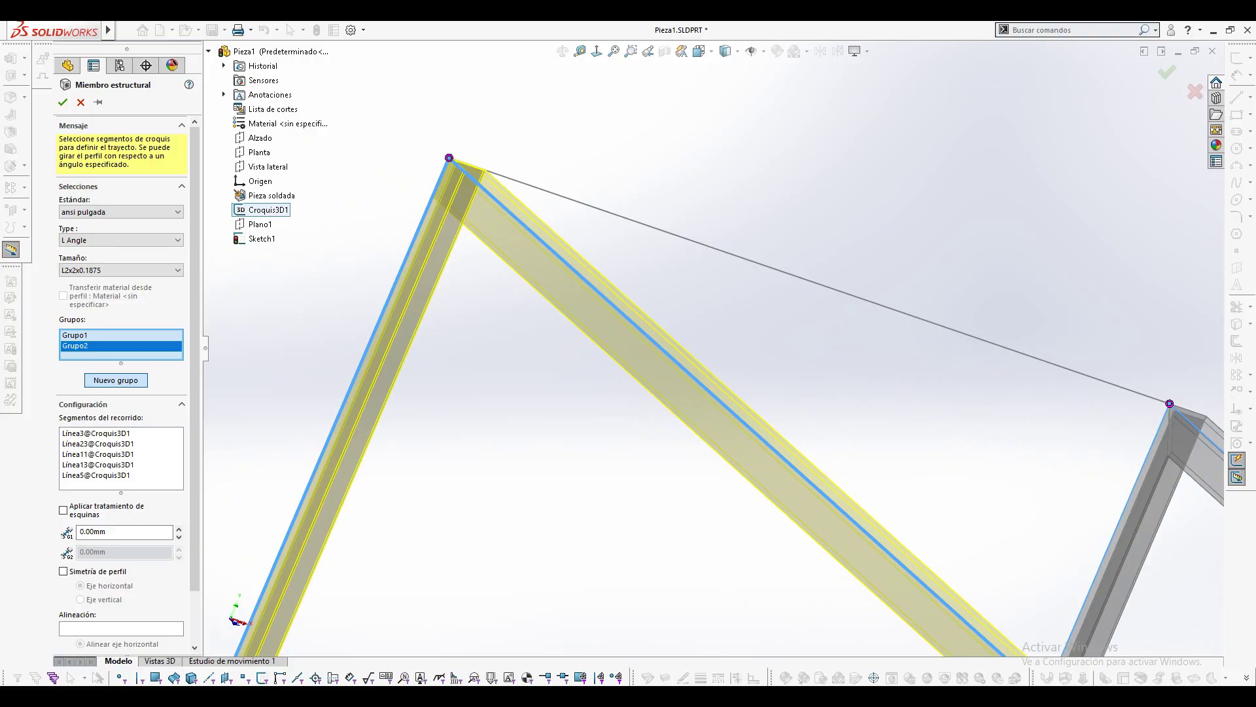
{"action": "left_click_drag", "start_coordinate": [195, 451], "coordinate": [195, 517]}
{"action": "double_click", "coordinate": [98, 617]}
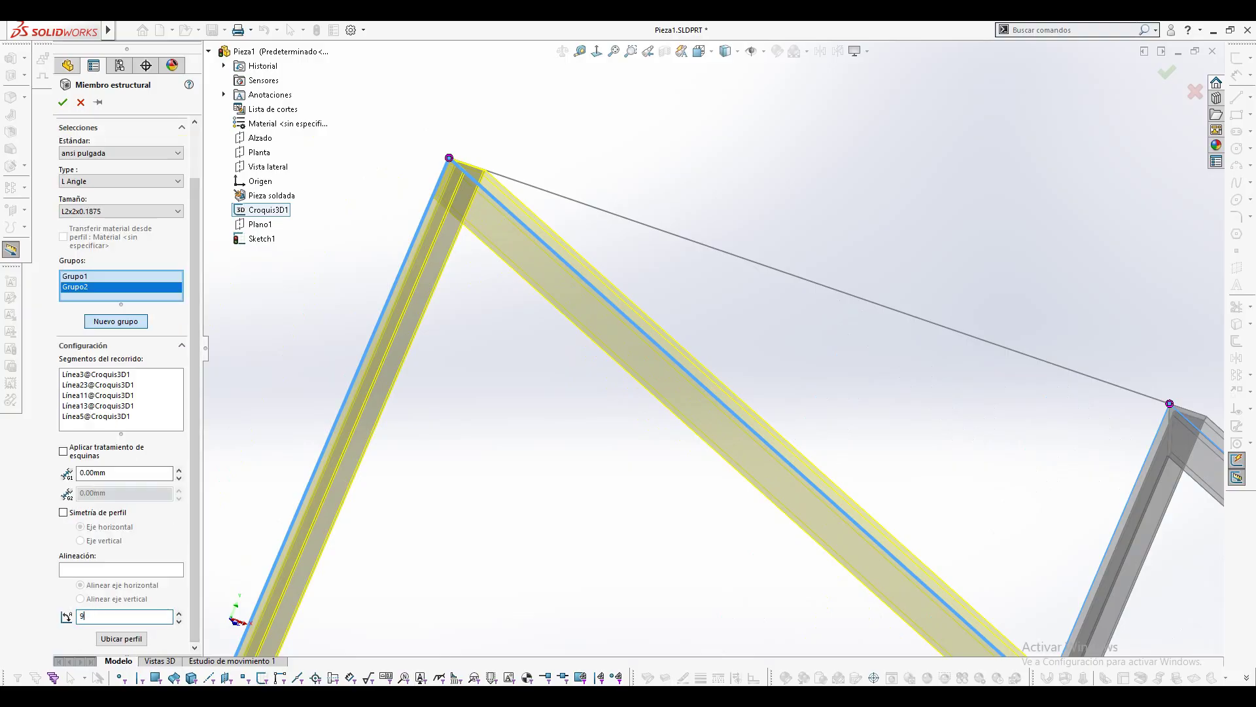
{"action": "type", "text": "0"}
{"action": "key", "text": "Return"}
Apply the mitre corner treatment to both upper corners of the far-side frame.
{"action": "middle_click_drag", "start_coordinate": [785, 393], "coordinate": [589, 438]}
{"action": "left_click", "coordinate": [962, 202]}
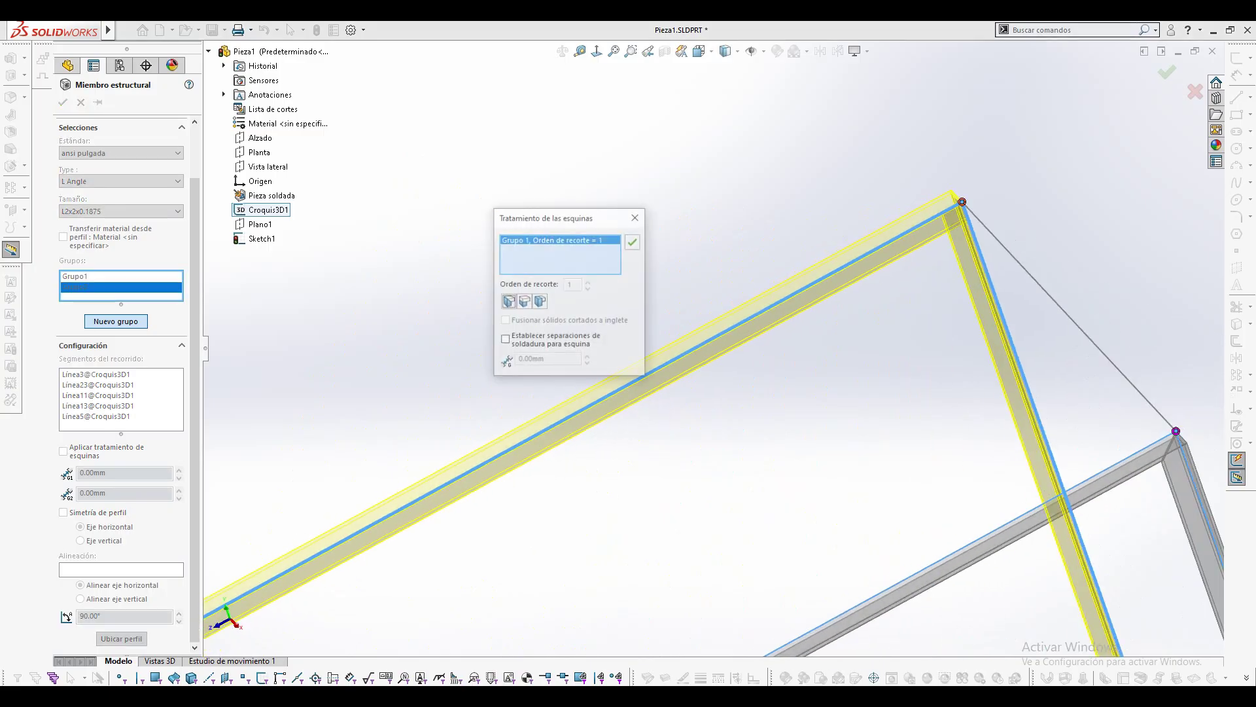
{"action": "left_click", "coordinate": [633, 241]}
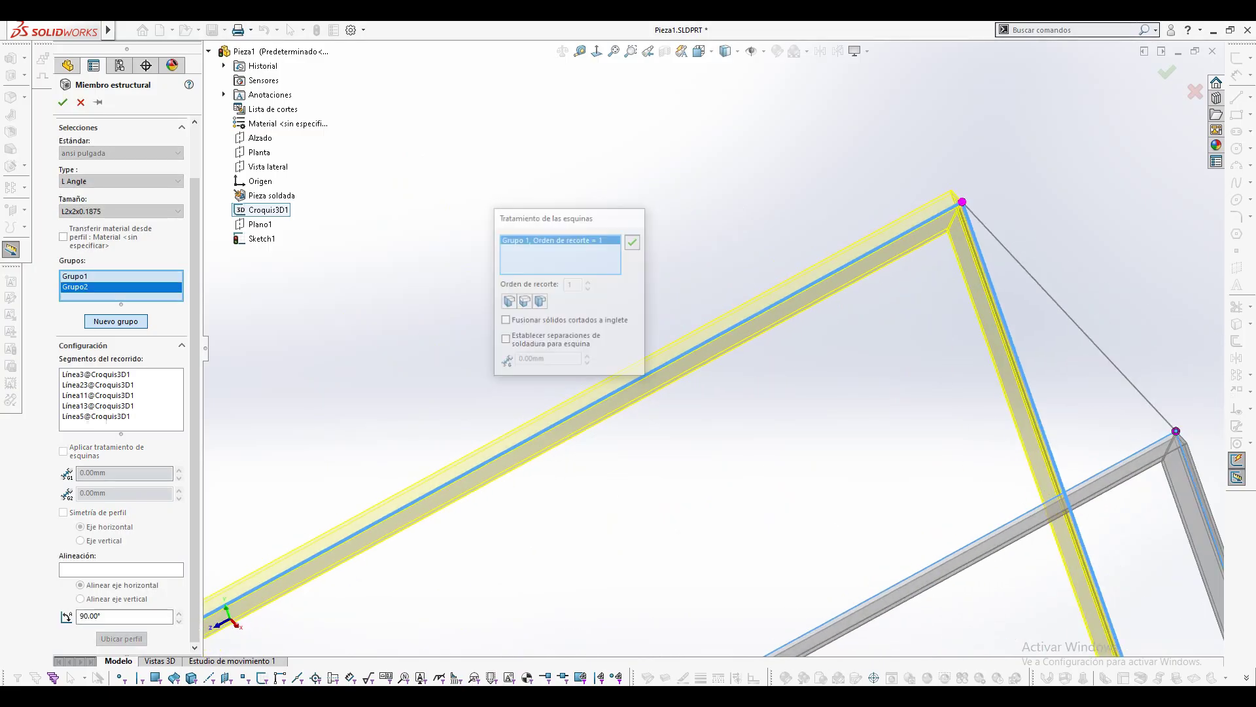
{"action": "left_click", "coordinate": [524, 421]}
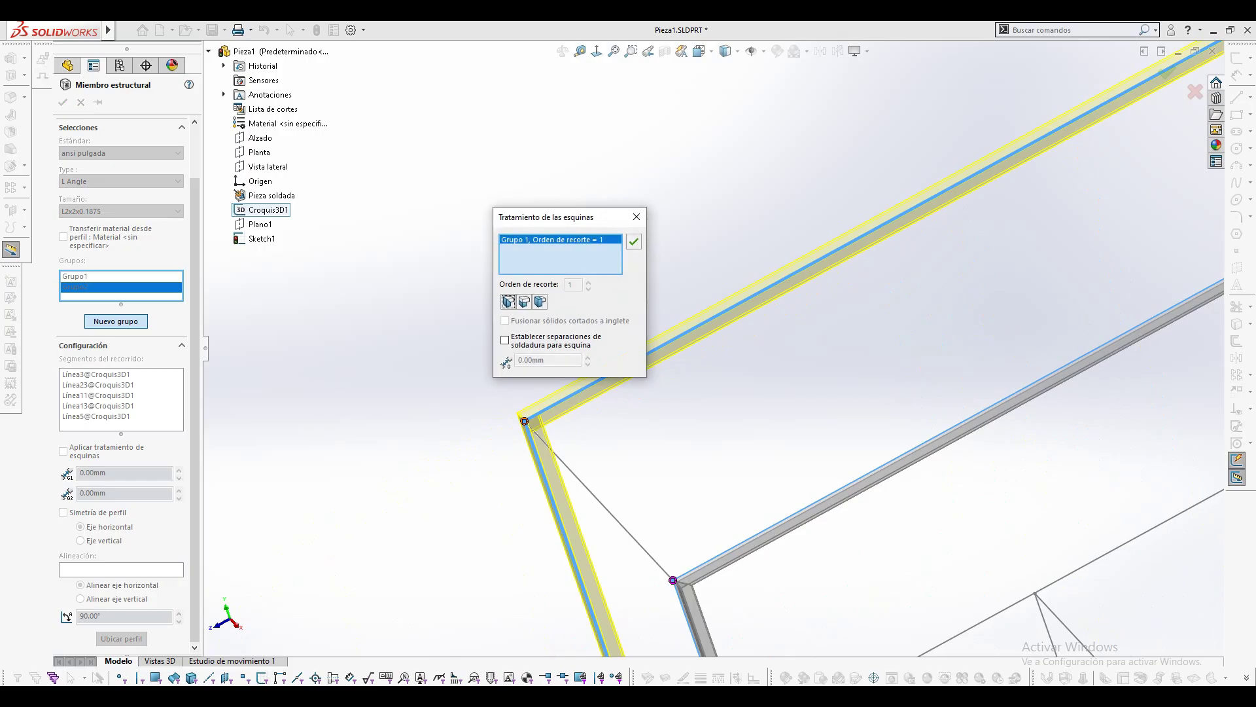
{"action": "left_click", "coordinate": [633, 242]}
{"action": "scroll", "coordinate": [713, 349], "scroll_direction": "up", "scroll_amount": 5}
{"action": "middle_click_drag", "start_coordinate": [713, 367], "coordinate": [718, 392]}
{"action": "scroll", "coordinate": [718, 393], "scroll_direction": "down", "scroll_amount": 3}
{"action": "scroll", "coordinate": [642, 406], "scroll_direction": "up", "scroll_amount": 2}
{"action": "middle_click_drag", "start_coordinate": [641, 393], "coordinate": [622, 416], "text": "ctrl"}
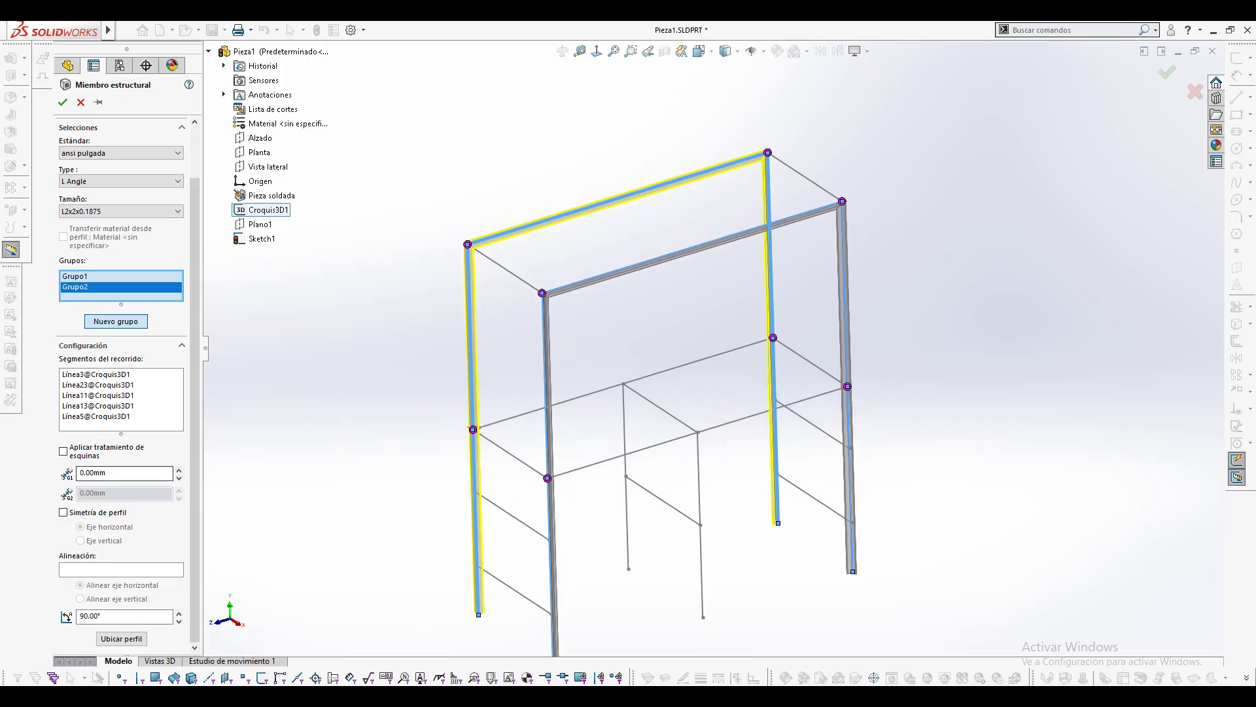
Add a third group covering the two middle legs and the crossbar joining their upper ends.
{"action": "left_click", "coordinate": [116, 322]}
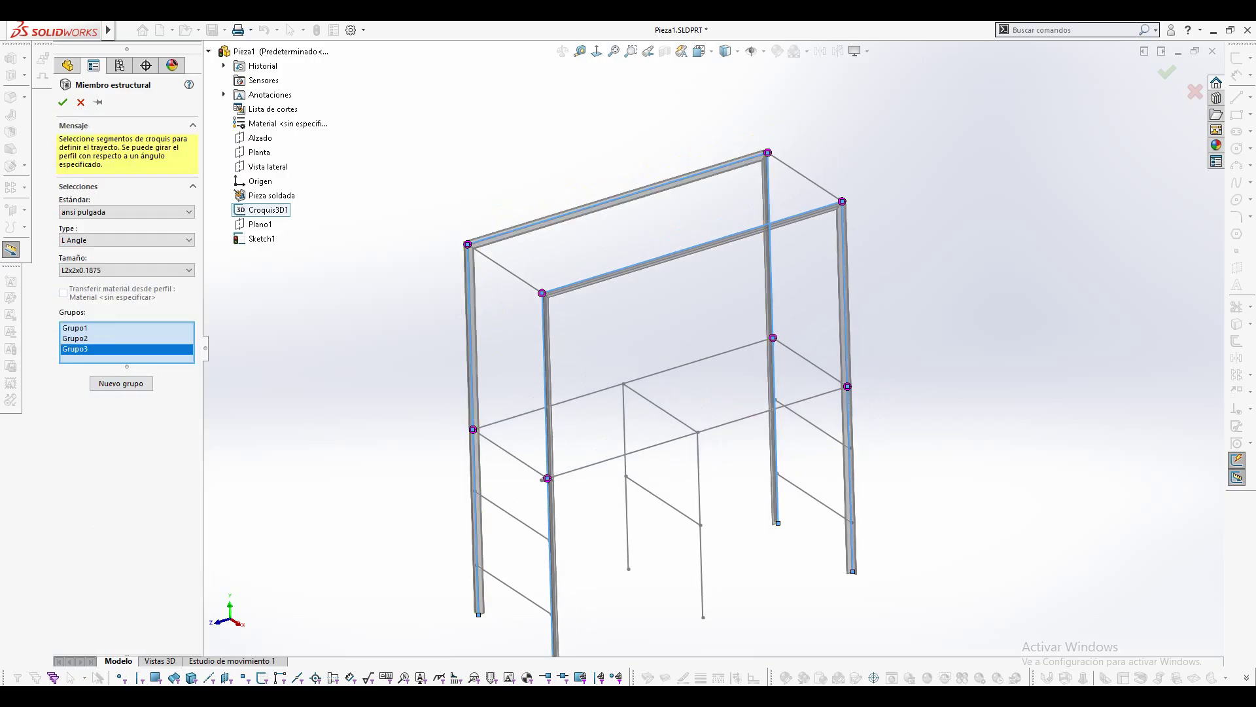
{"action": "left_click", "coordinate": [699, 461]}
{"action": "left_click", "coordinate": [667, 412]}
{"action": "left_click", "coordinate": [625, 422]}
{"action": "scroll", "coordinate": [752, 468], "scroll_direction": "down", "scroll_amount": 3}
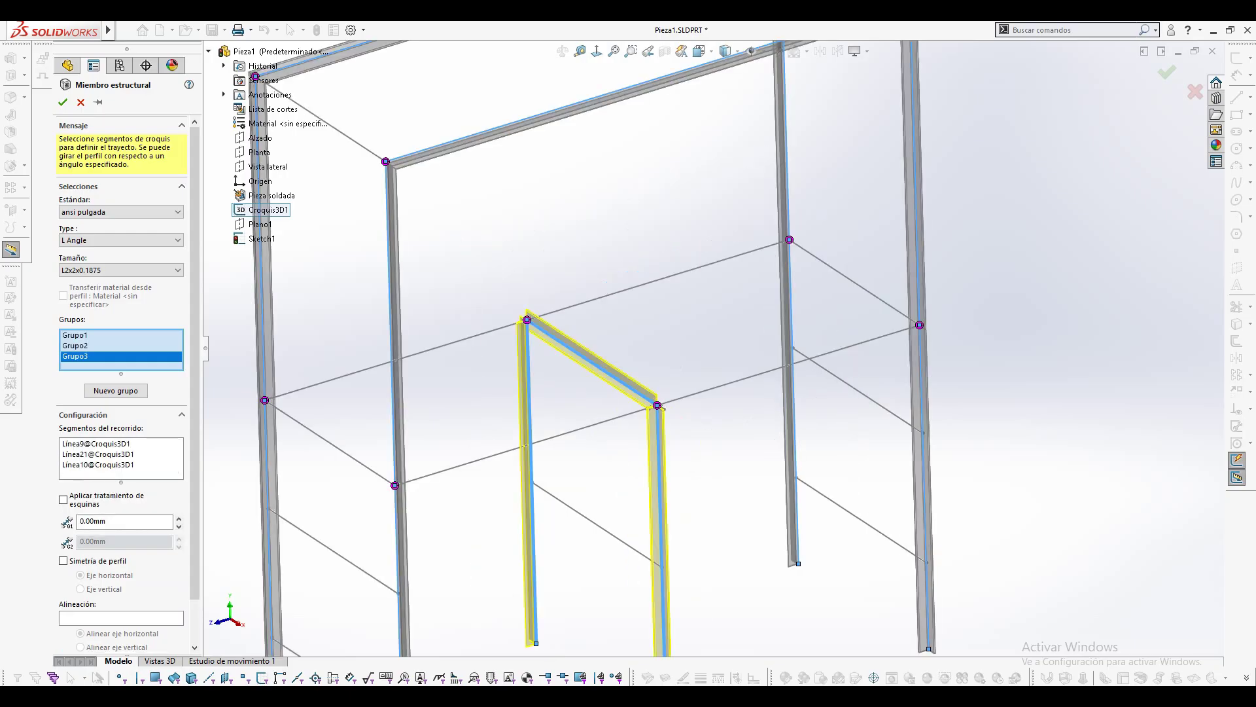
Set the middle leg group's profile rotation angle to 90°.
{"action": "scroll", "coordinate": [661, 408], "scroll_direction": "down", "scroll_amount": 5}
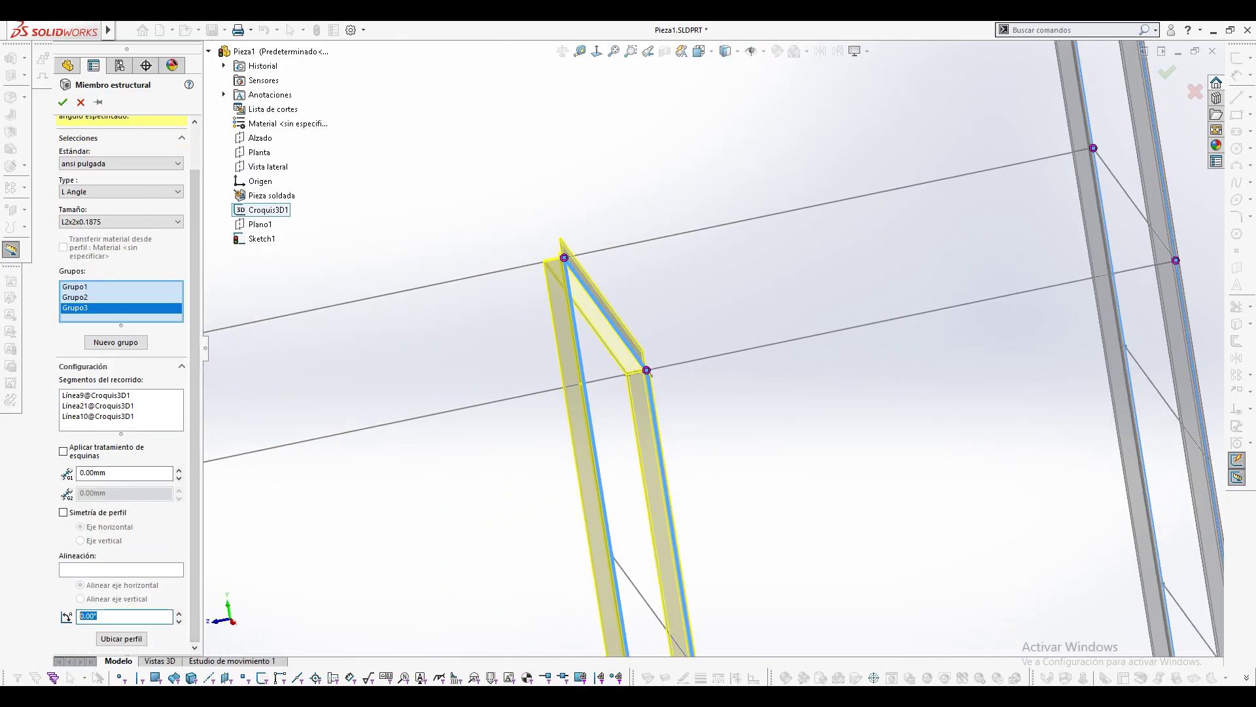
{"action": "type", "text": "90"}
{"action": "key", "text": "Return"}
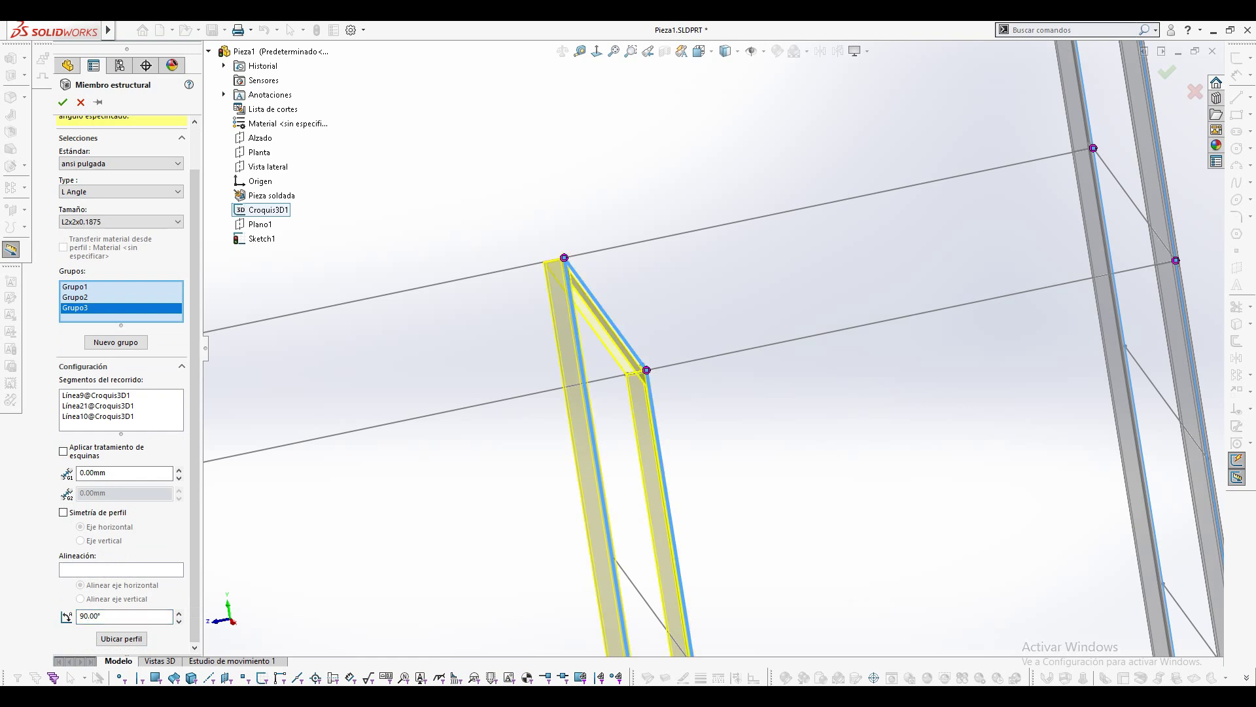
{"action": "scroll", "coordinate": [713, 348], "scroll_direction": "up", "scroll_amount": 7}
{"action": "middle_click_drag", "start_coordinate": [713, 348], "coordinate": [743, 348]}
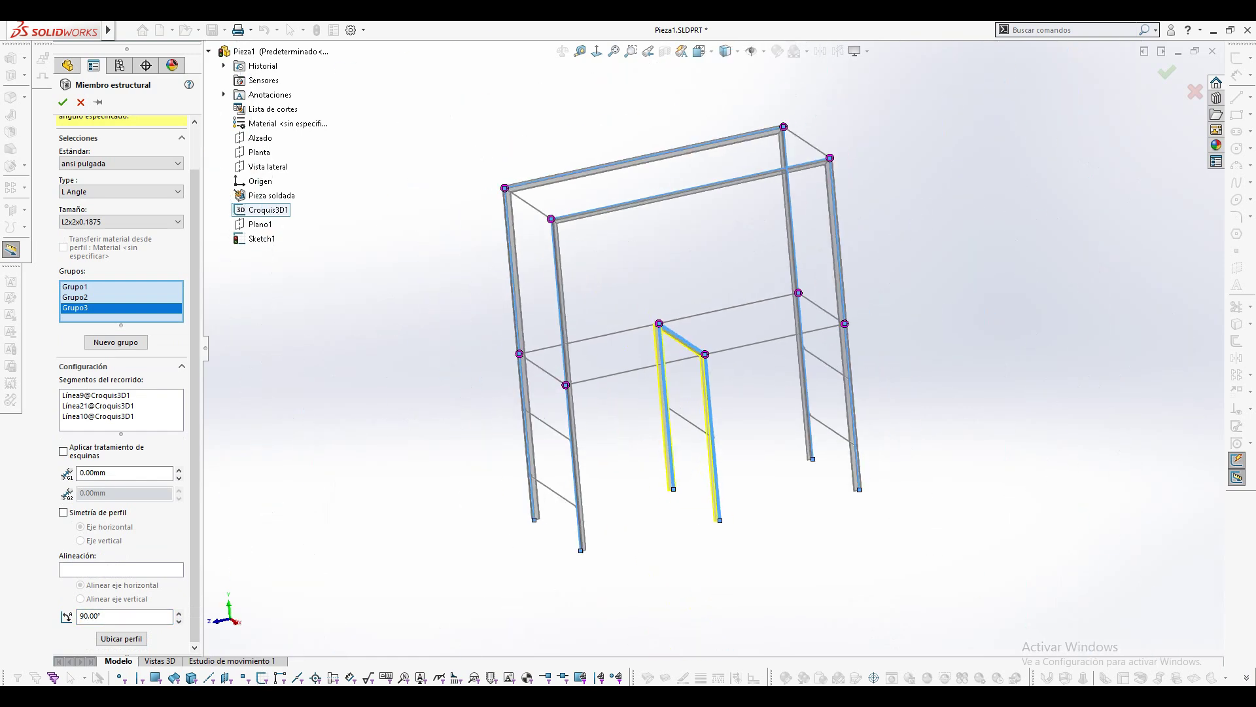
Add a fourth group with the three parallel crossbars between the left-end posts: lower, middle and shelf level.
{"action": "left_click", "coordinate": [116, 342]}
{"action": "left_click", "coordinate": [554, 490]}
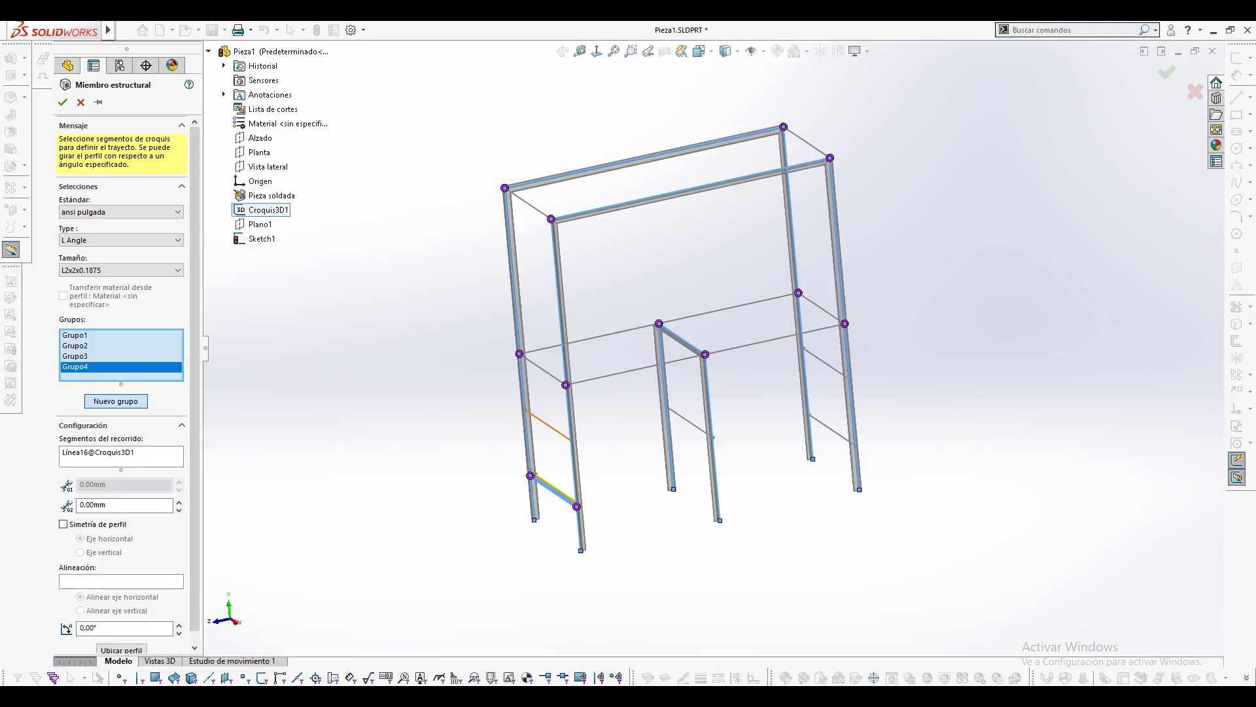
{"action": "left_click", "coordinate": [548, 424]}
{"action": "left_click", "coordinate": [543, 369]}
{"action": "scroll", "coordinate": [553, 502], "scroll_direction": "down", "scroll_amount": 8}
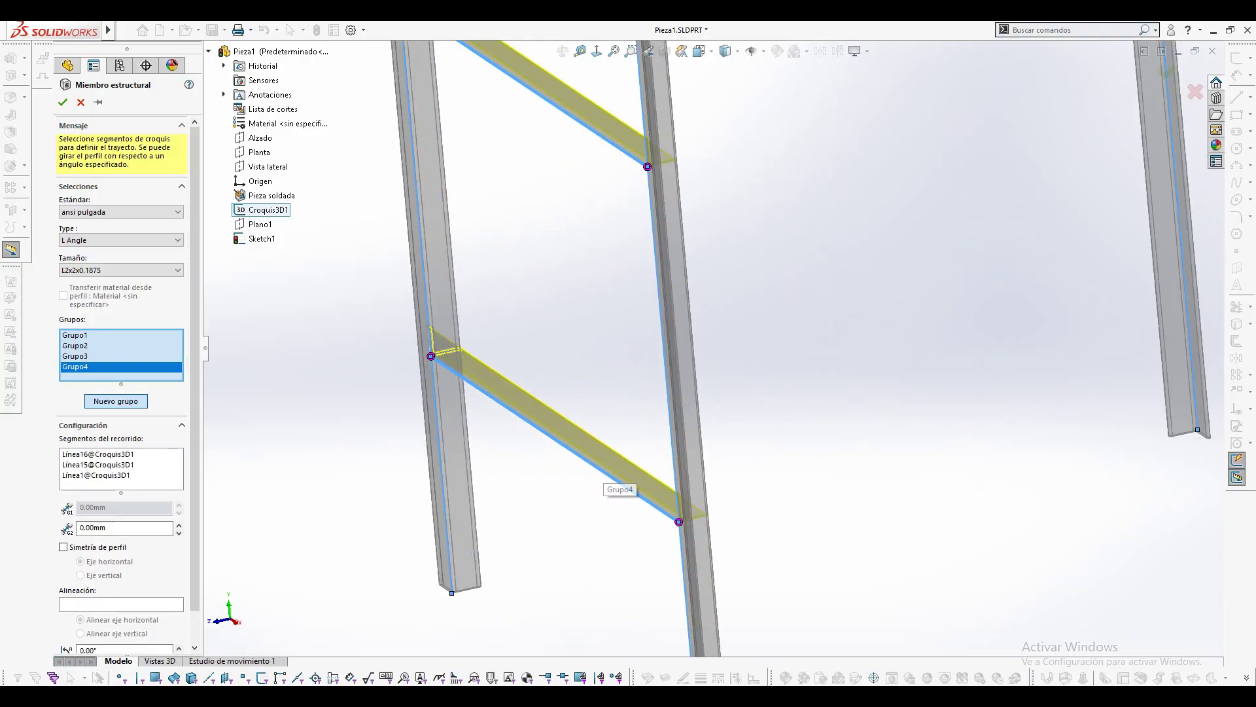
Set the profile rotation angle of the left-end crossbar group to 270°.
{"action": "scroll", "coordinate": [605, 469], "scroll_direction": "up", "scroll_amount": 1}
{"action": "middle_click_drag", "start_coordinate": [605, 470], "coordinate": [521, 524], "text": "ctrl"}
{"action": "left_click_drag", "start_coordinate": [194, 524], "coordinate": [194, 559]}
{"action": "double_click", "coordinate": [90, 616]}
{"action": "key", "text": "Return"}
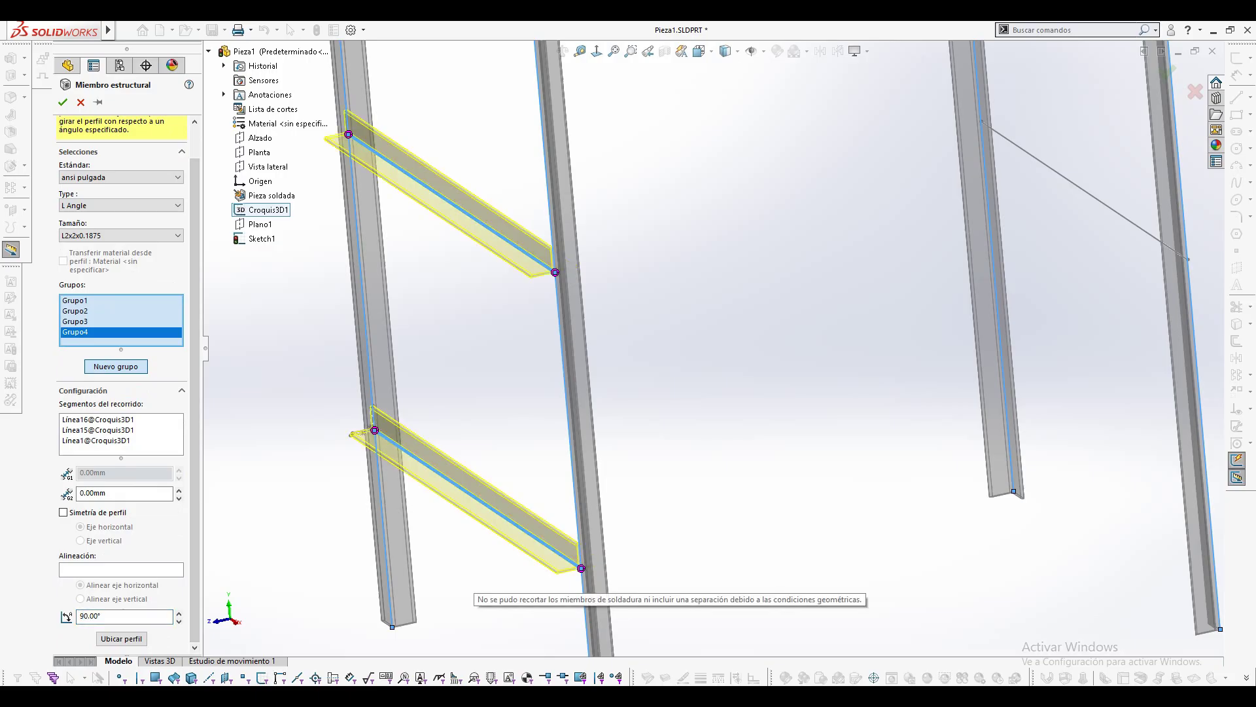
{"action": "type", "text": "270"}
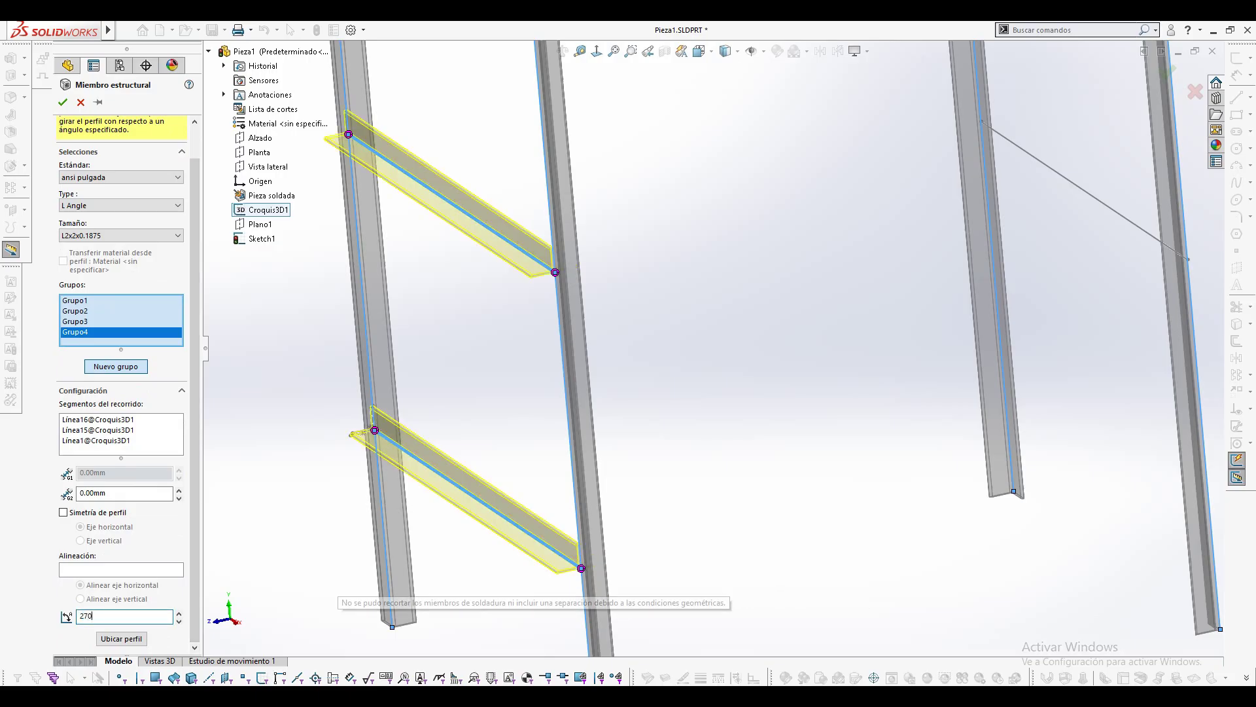
{"action": "key", "text": "Return"}
{"action": "scroll", "coordinate": [714, 347], "scroll_direction": "up", "scroll_amount": 6}
{"action": "middle_click_drag", "start_coordinate": [715, 346], "coordinate": [580, 475], "text": "ctrl"}
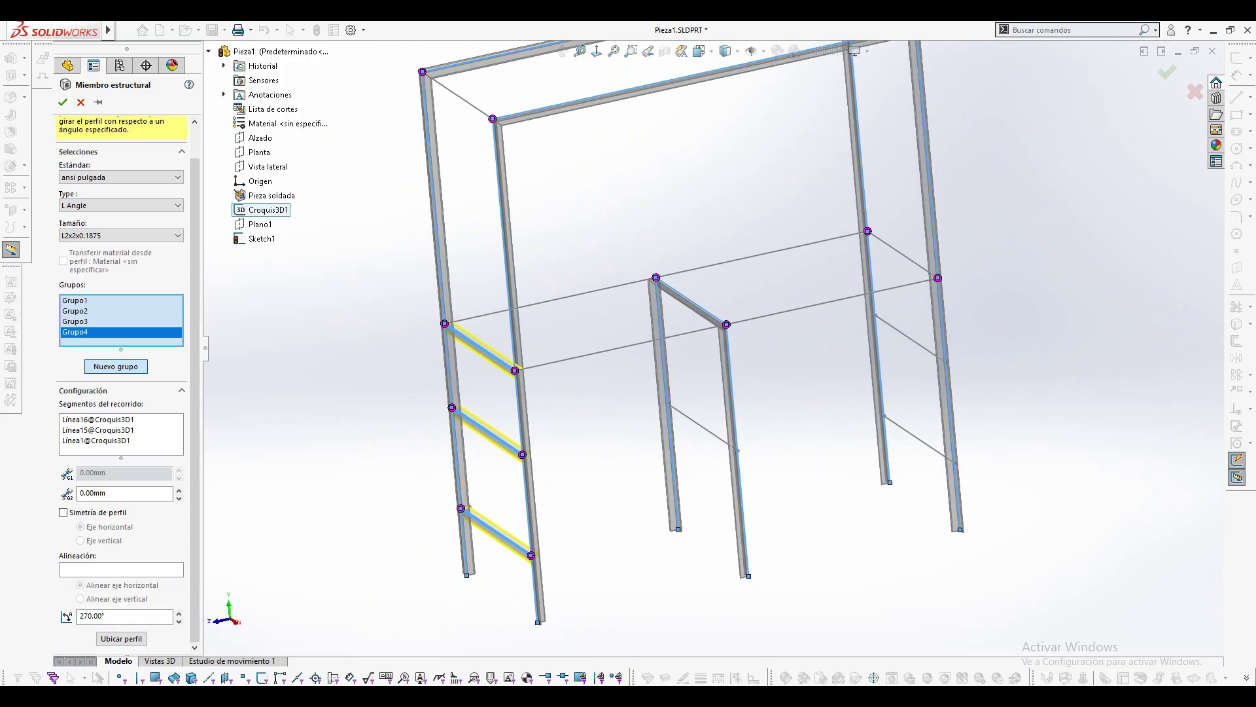
Add a fifth group with the three parallel crossbars between the right-end posts: lower, middle and shelf level.
{"action": "scroll", "coordinate": [1031, 394], "scroll_direction": "down", "scroll_amount": 2}
{"action": "left_click", "coordinate": [116, 366]}
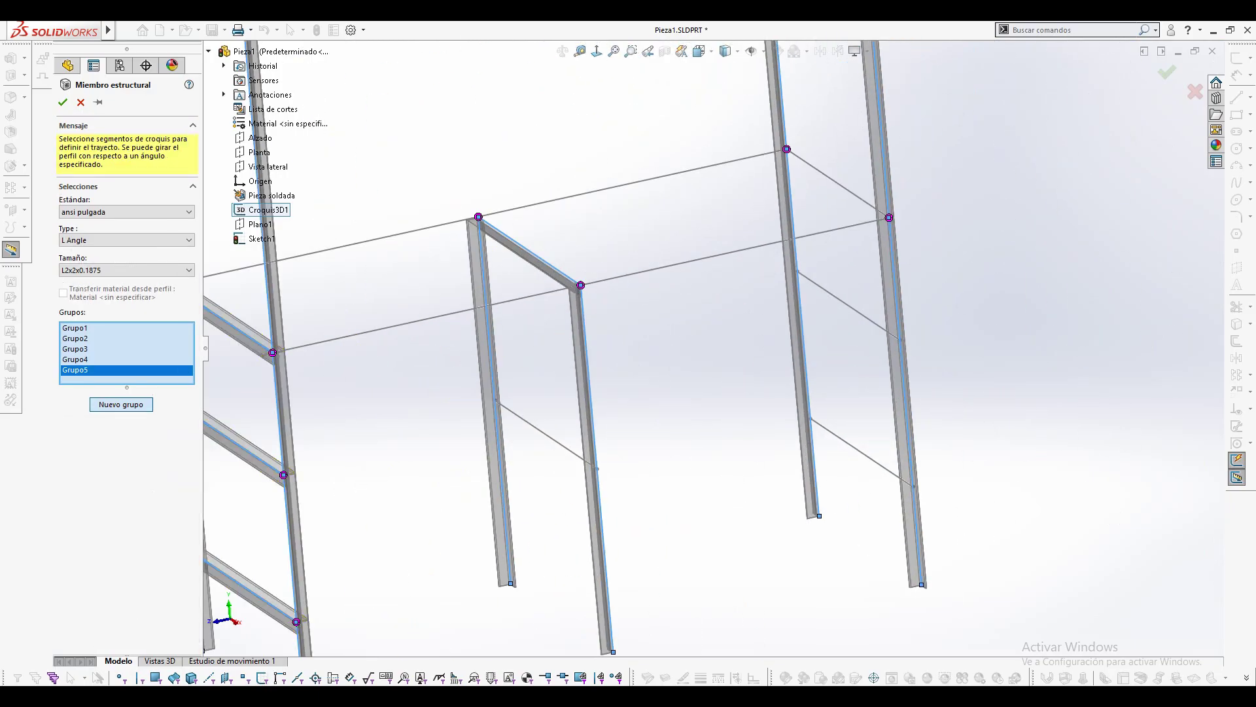
{"action": "left_click", "coordinate": [860, 451]}
{"action": "left_click", "coordinate": [849, 305]}
{"action": "left_click", "coordinate": [837, 183]}
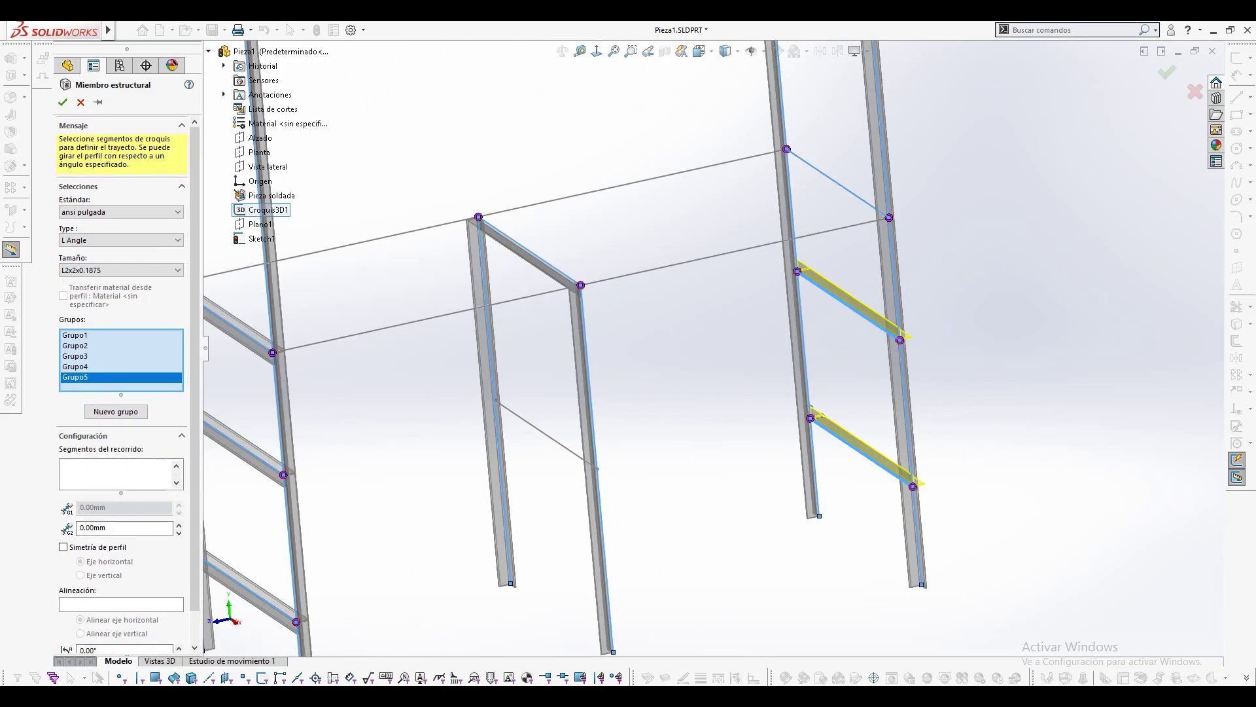
Set the right-end crossbar group's profile rotation angle to 180°.
{"action": "scroll", "coordinate": [832, 271], "scroll_direction": "down", "scroll_amount": 2}
{"action": "scroll", "coordinate": [121, 360], "scroll_direction": "down", "scroll_amount": 1}
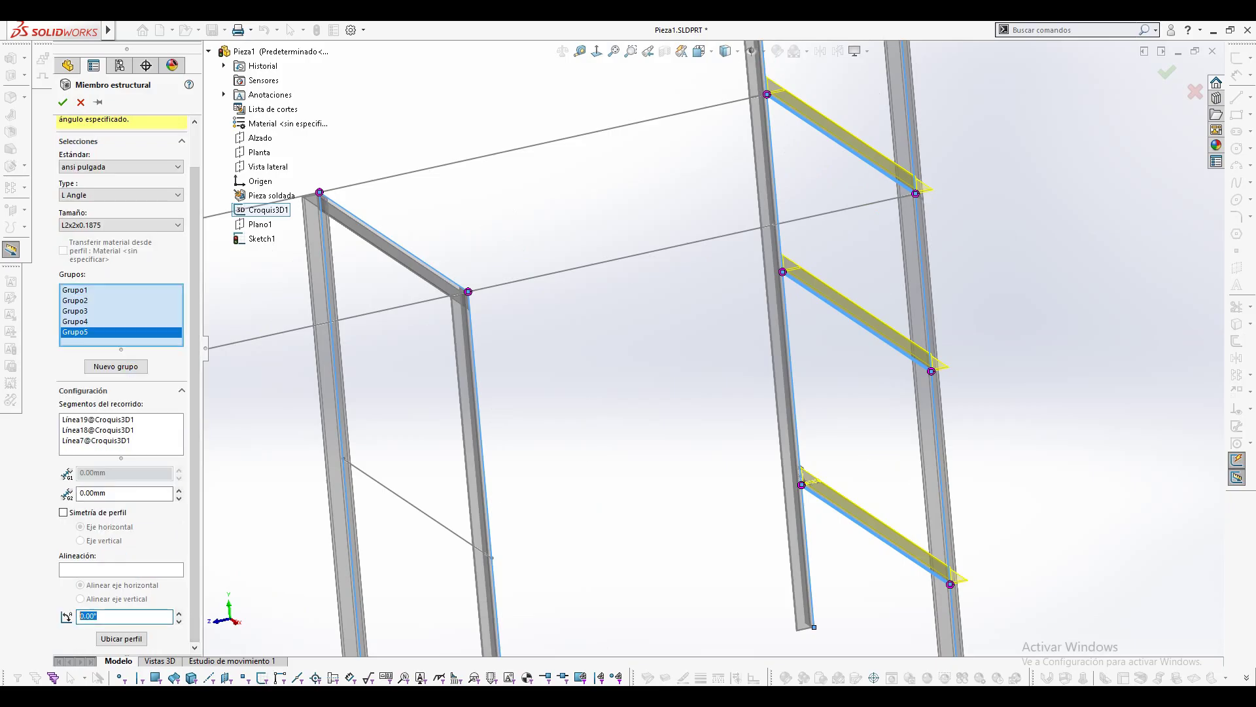
{"action": "key", "text": "Return"}
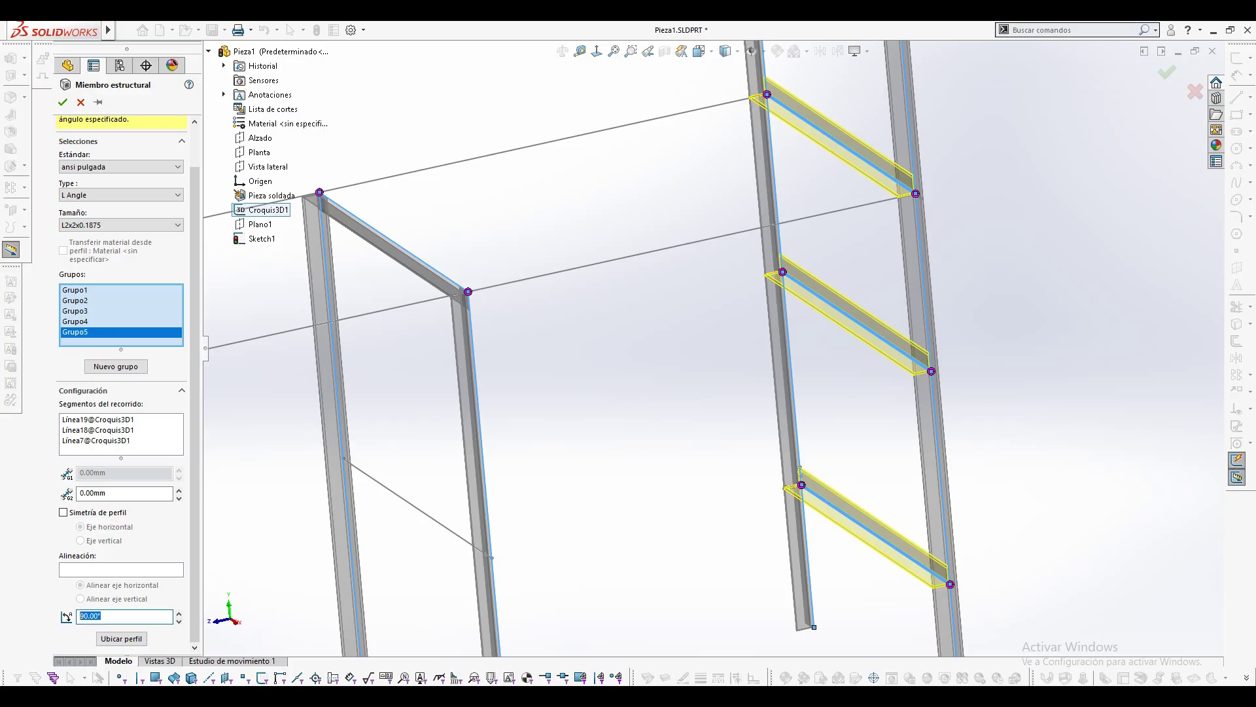
{"action": "key", "text": "Return"}
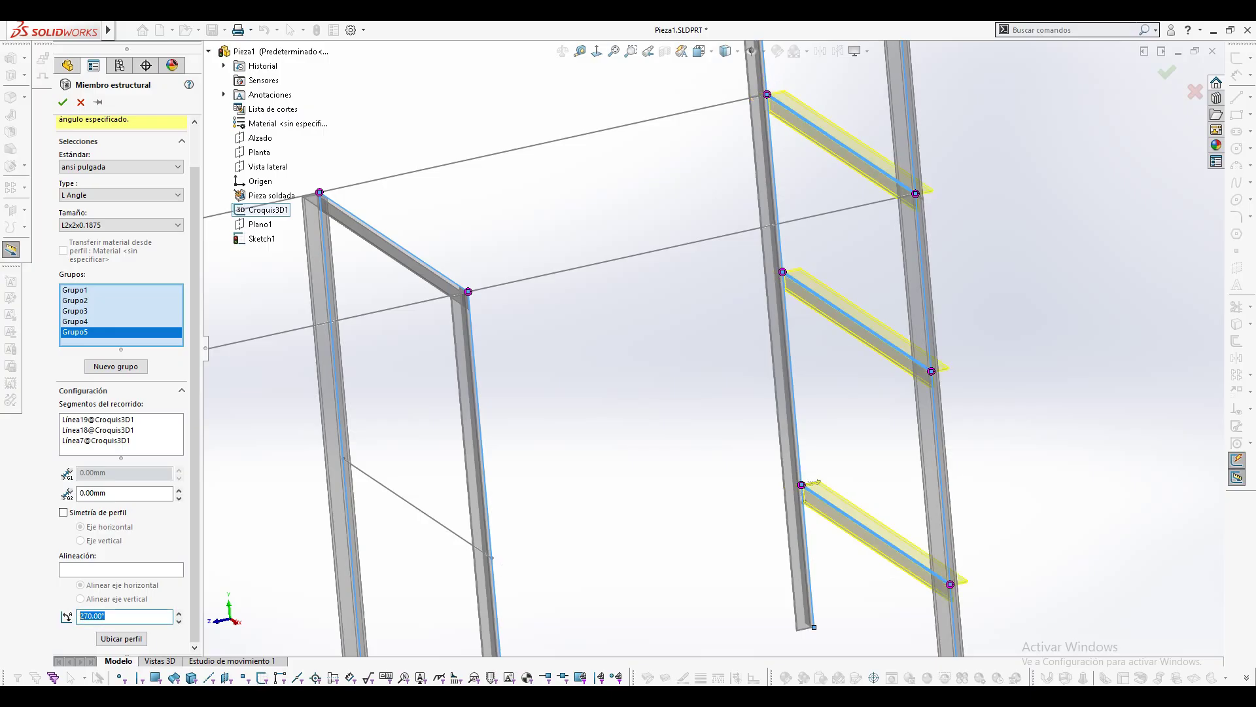
{"action": "type", "text": "180"}
{"action": "key", "text": "Return"}
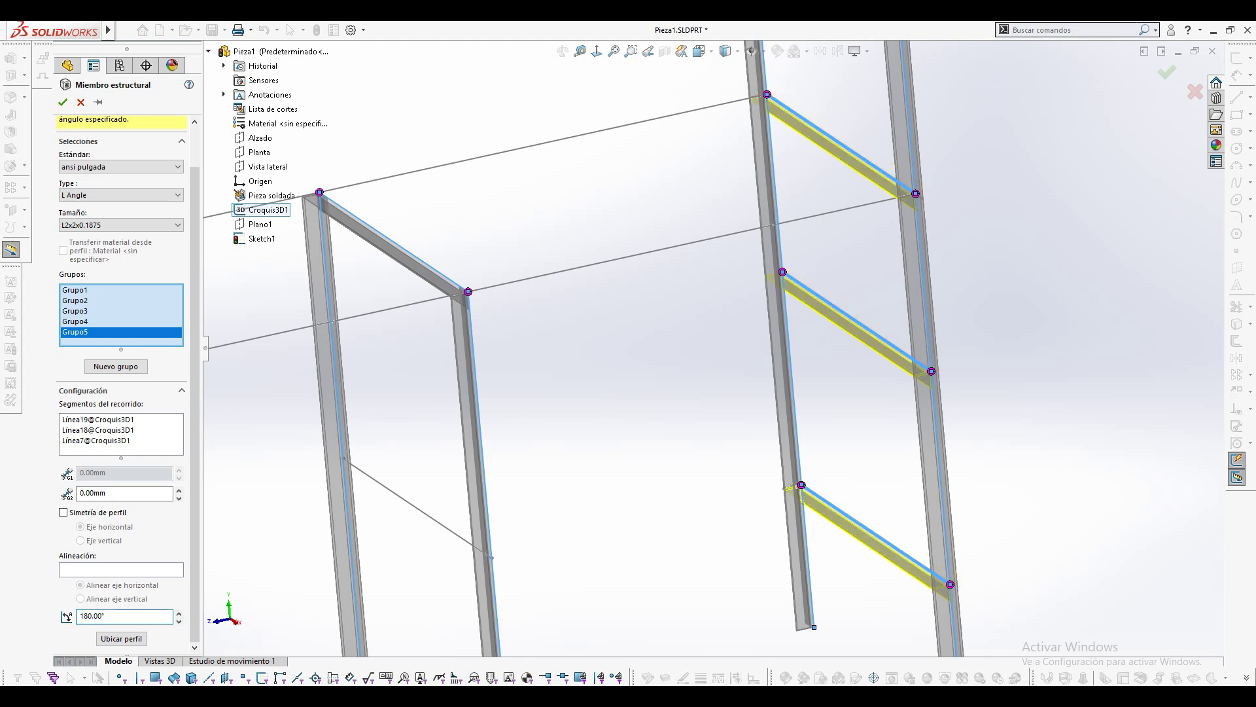
Add a sixth group with the single lower crossbar between the two middle legs.
{"action": "scroll", "coordinate": [543, 452], "scroll_direction": "up", "scroll_amount": 5}
{"action": "scroll", "coordinate": [543, 451], "scroll_direction": "down", "scroll_amount": 2}
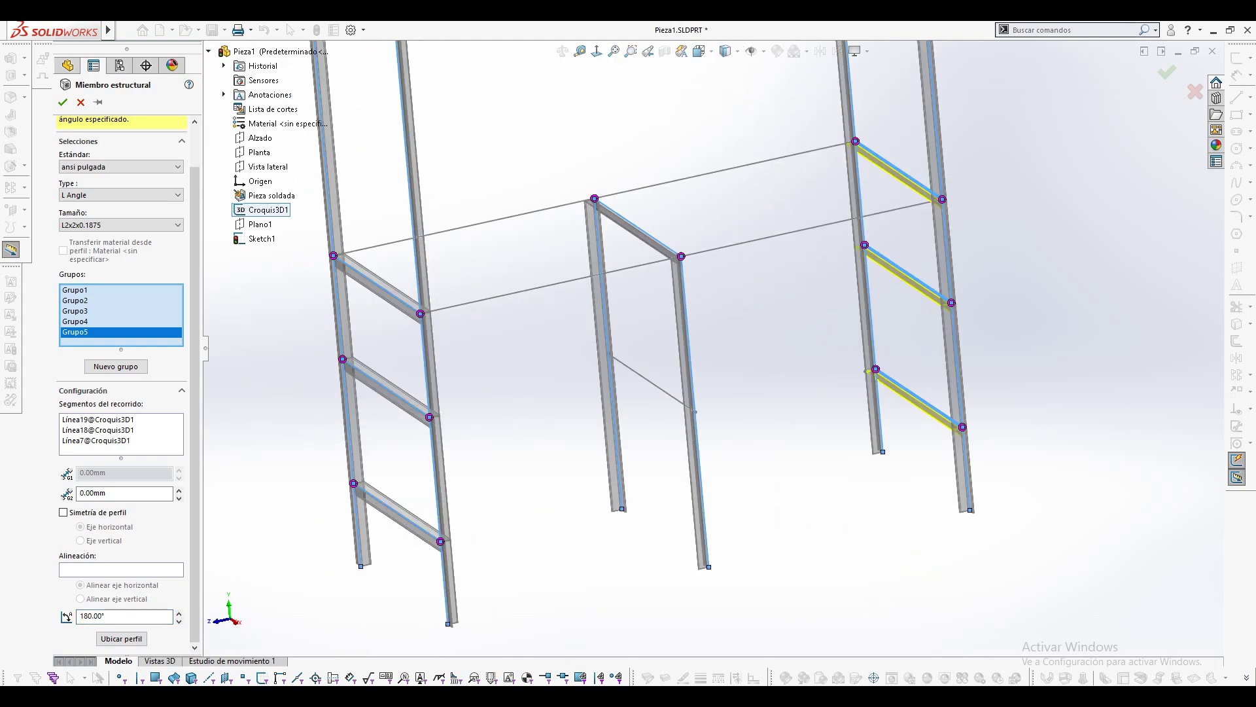
{"action": "left_click", "coordinate": [116, 367]}
{"action": "left_click", "coordinate": [651, 381]}
Set the middle crossbar's profile rotation angle to 180° and accept the structural member feature.
{"action": "scroll", "coordinate": [650, 372], "scroll_direction": "down", "scroll_amount": 4}
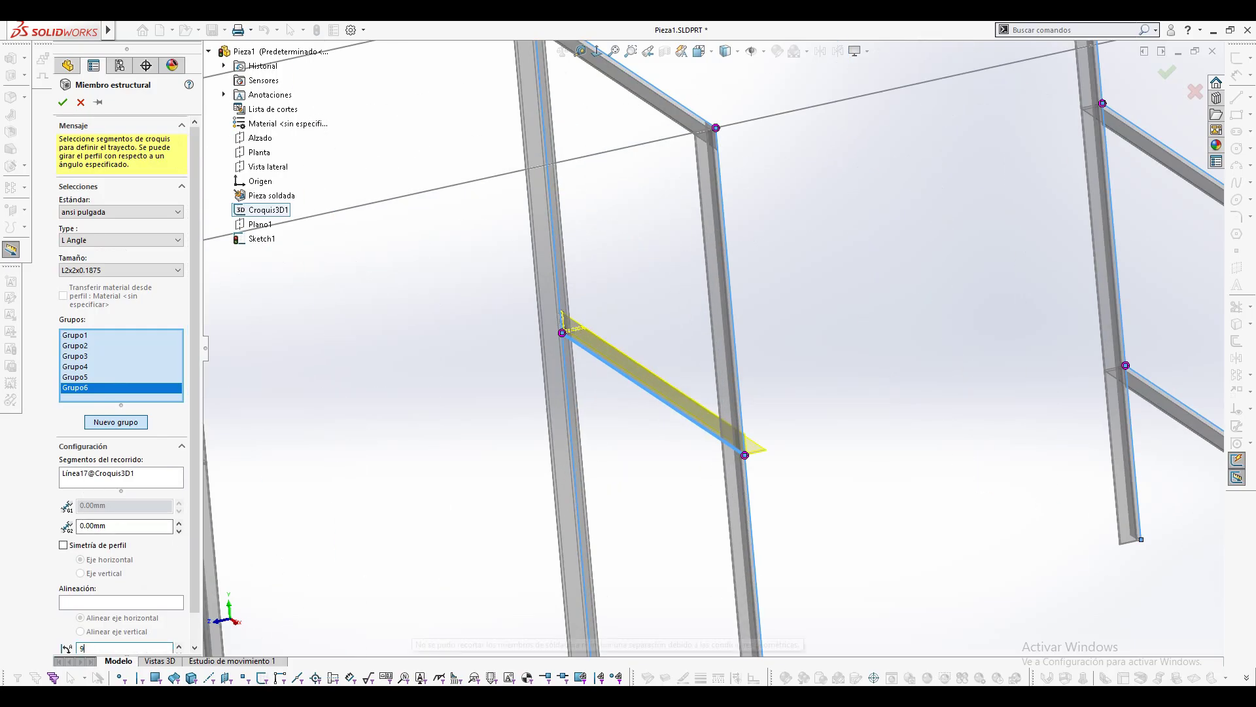
{"action": "type", "text": "90"}
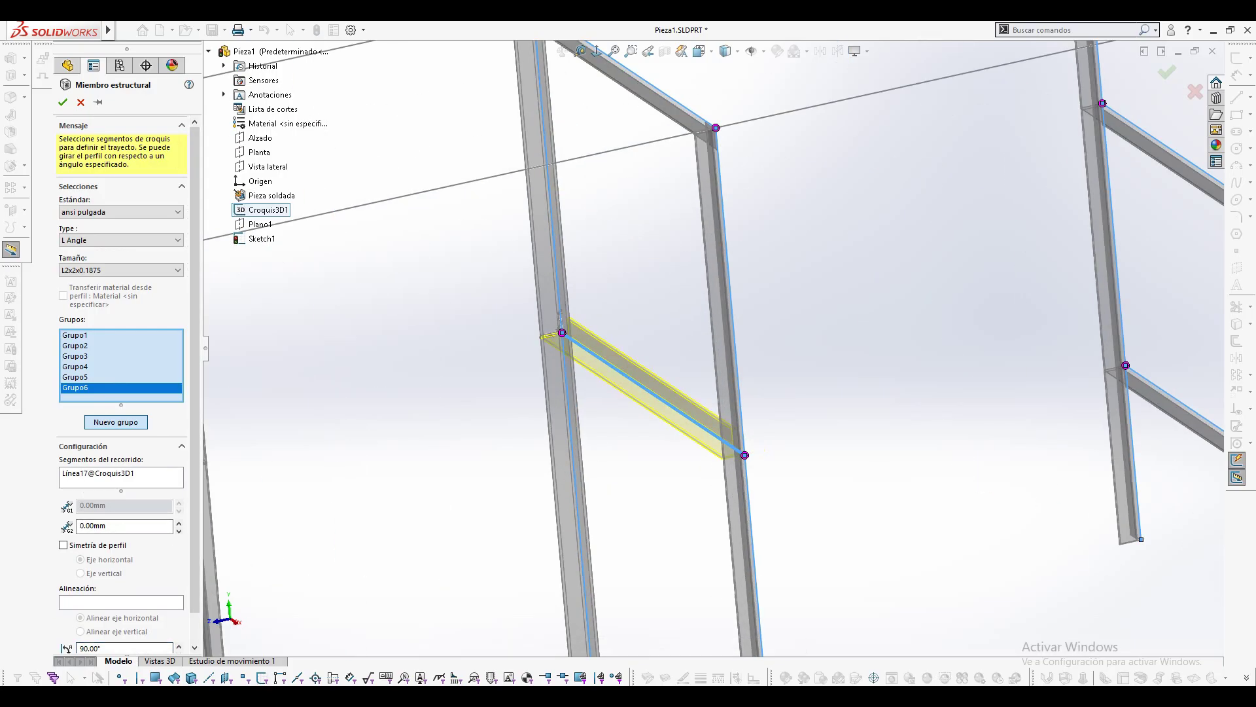
{"action": "key", "text": "Return"}
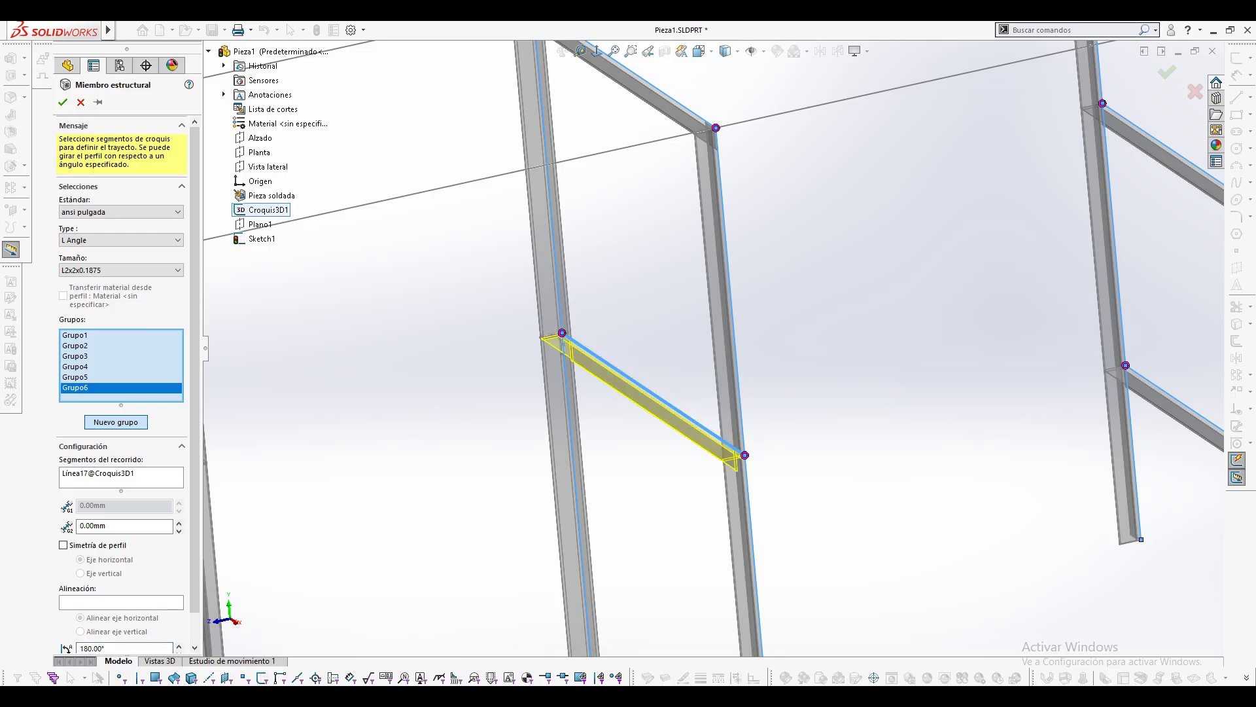
{"action": "left_click", "coordinate": [63, 103]}
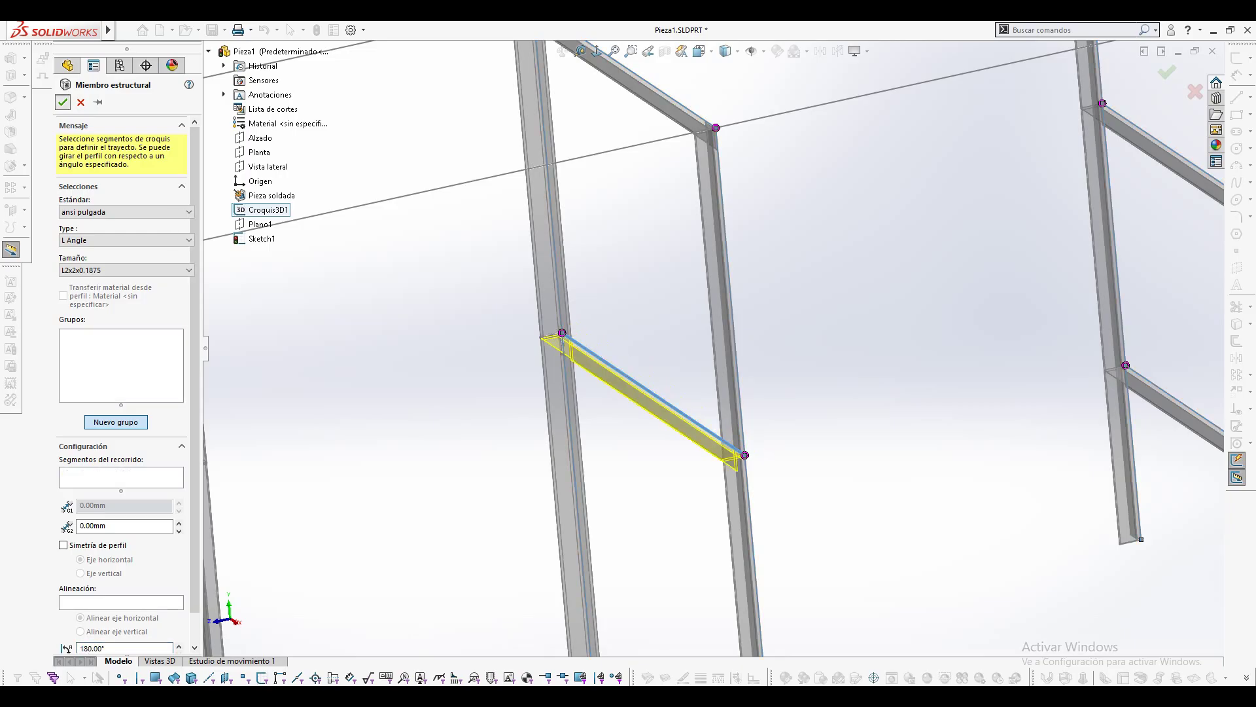
Reopen the L-angle structural member feature and add a seventh group with the top crossbar at the left end.
{"action": "scroll", "coordinate": [704, 371], "scroll_direction": "down", "scroll_amount": 4}
{"action": "middle_click_drag", "start_coordinate": [704, 372], "coordinate": [690, 422], "text": "ctrl"}
{"action": "scroll", "coordinate": [668, 392], "scroll_direction": "down", "scroll_amount": 3}
{"action": "scroll", "coordinate": [691, 422], "scroll_direction": "up", "scroll_amount": 1}
{"action": "scroll", "coordinate": [435, 363], "scroll_direction": "up", "scroll_amount": 3}
{"action": "middle_click_drag", "start_coordinate": [720, 296], "coordinate": [674, 369], "text": "ctrl"}
{"action": "scroll", "coordinate": [710, 330], "scroll_direction": "down", "scroll_amount": 1}
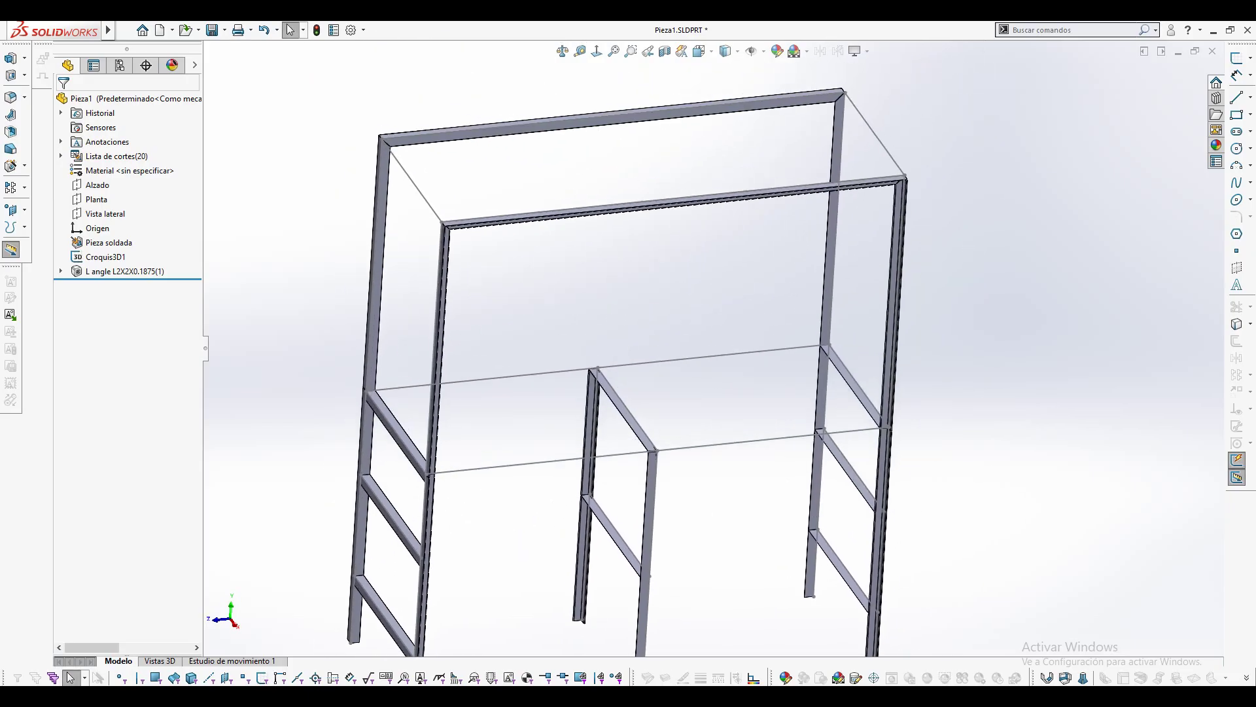
{"action": "left_click", "coordinate": [100, 272]}
{"action": "left_click", "coordinate": [114, 224]}
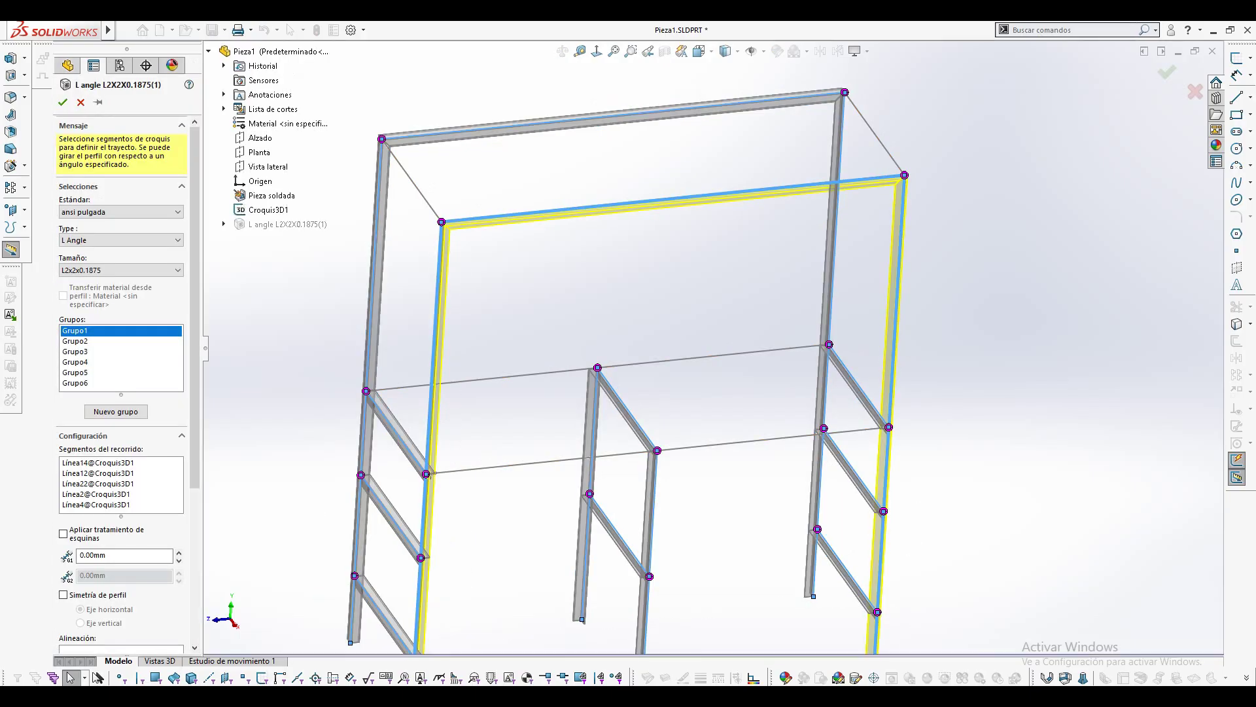
{"action": "left_click", "coordinate": [116, 411]}
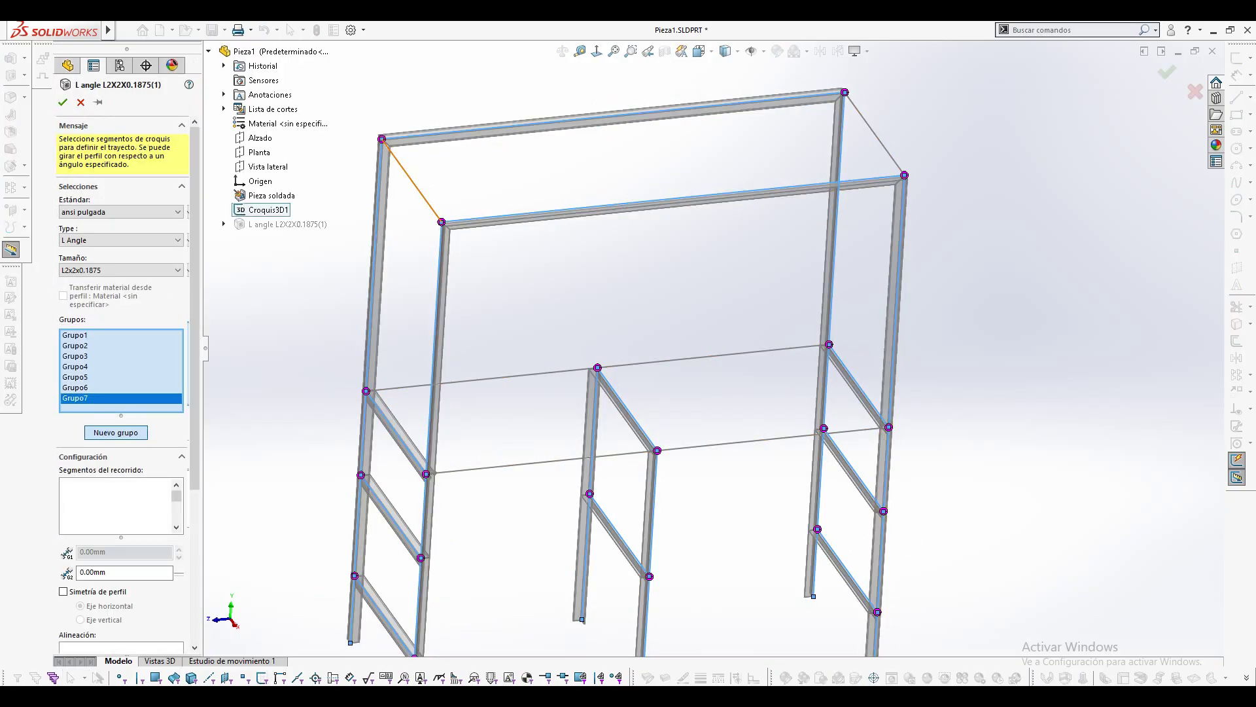
{"action": "left_click", "coordinate": [411, 180]}
Set the profile rotation angle of the left-end top crossbar to 270°.
{"action": "scroll", "coordinate": [412, 180], "scroll_direction": "down", "scroll_amount": 5}
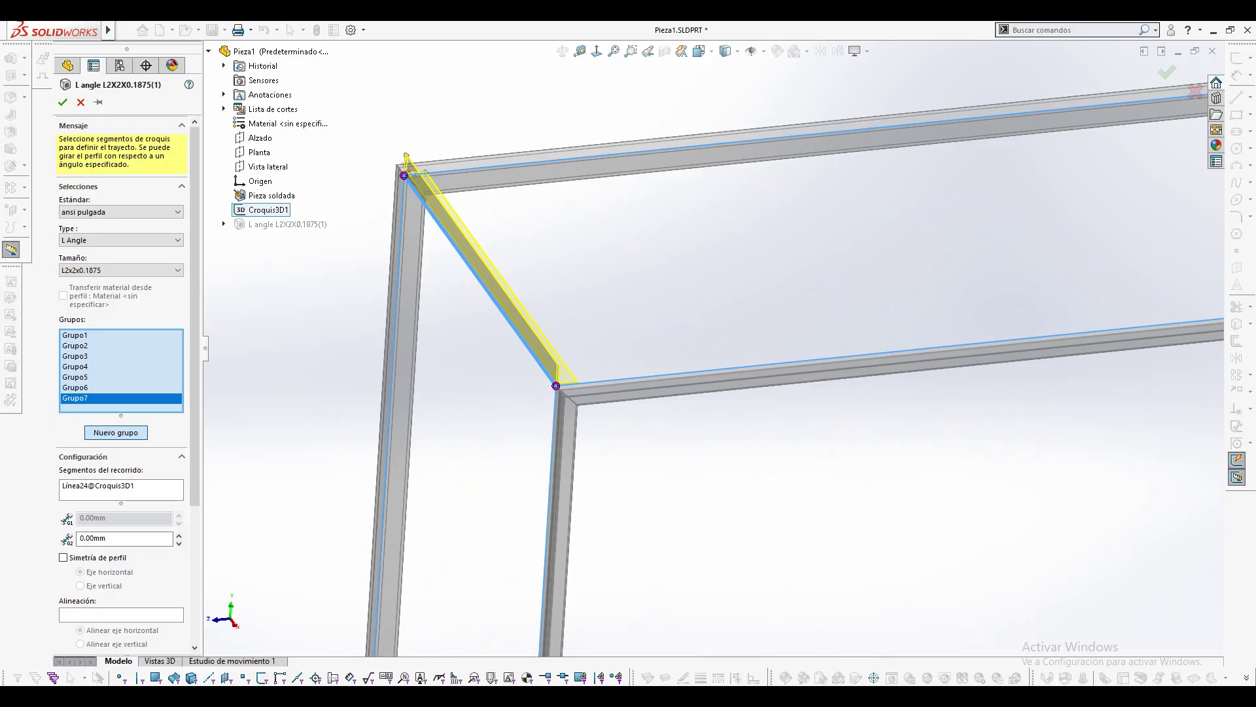
{"action": "scroll", "coordinate": [121, 327], "scroll_direction": "down", "scroll_amount": 5}
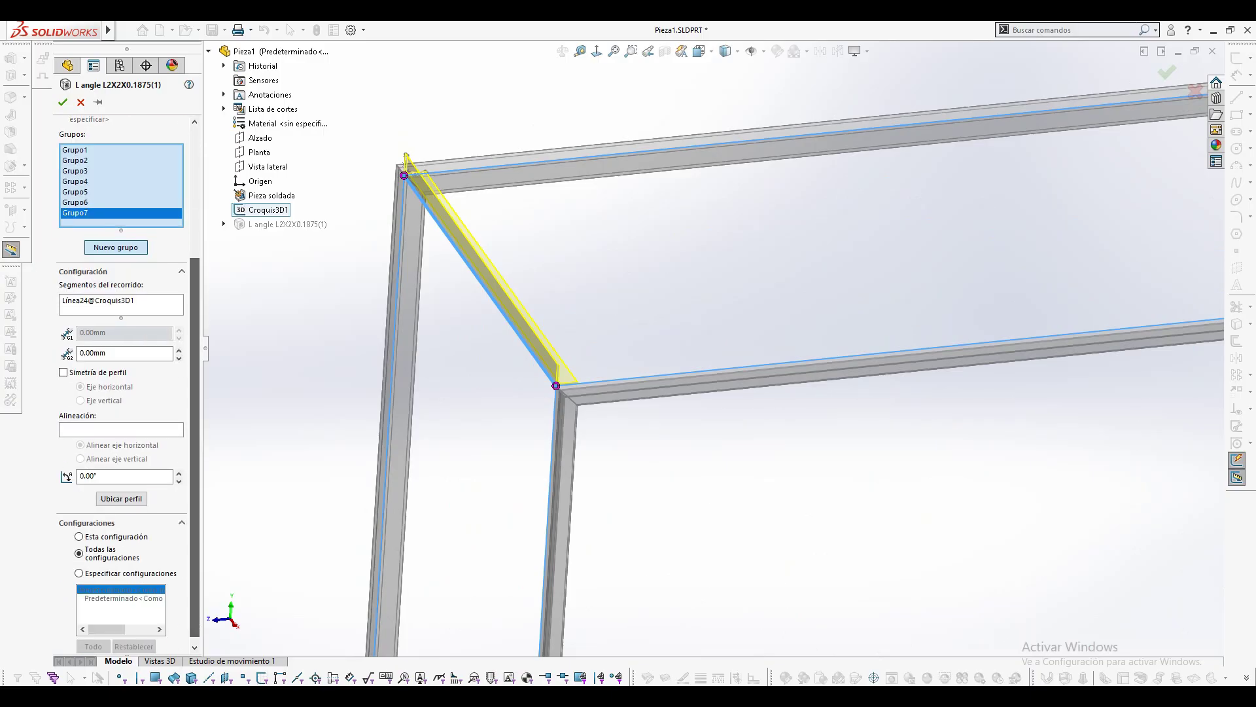
{"action": "type", "text": "90"}
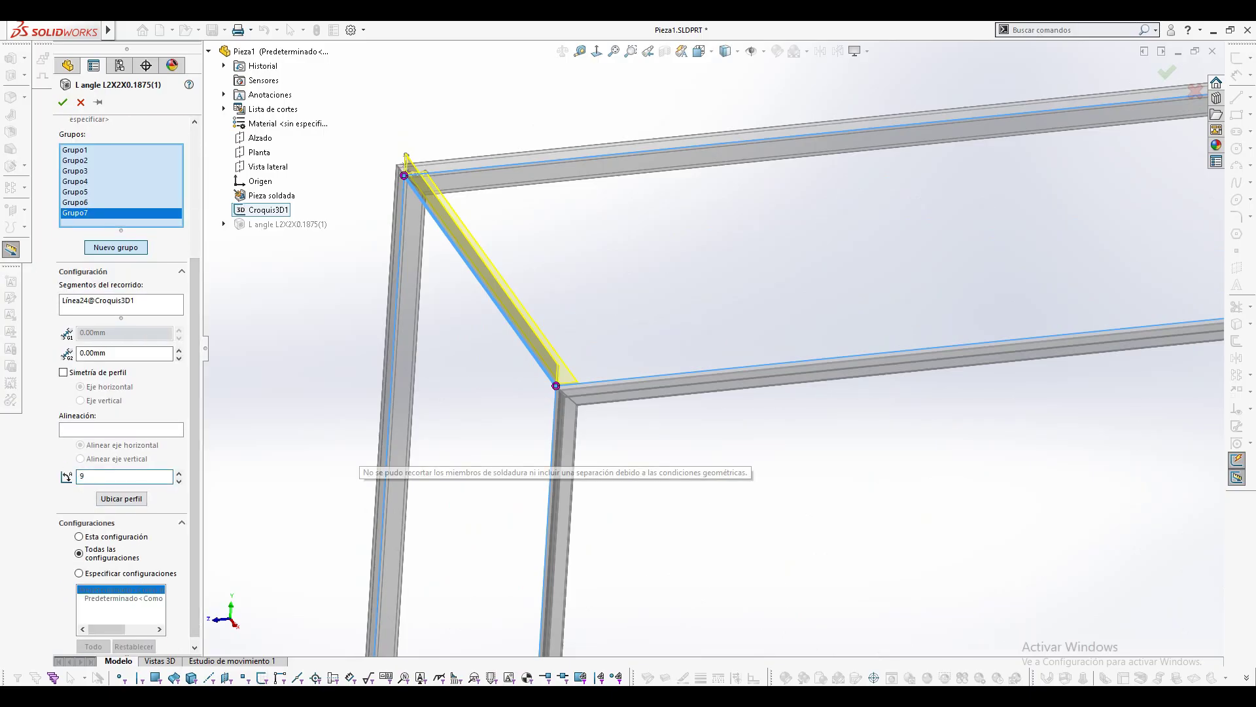
{"action": "key", "text": "Return"}
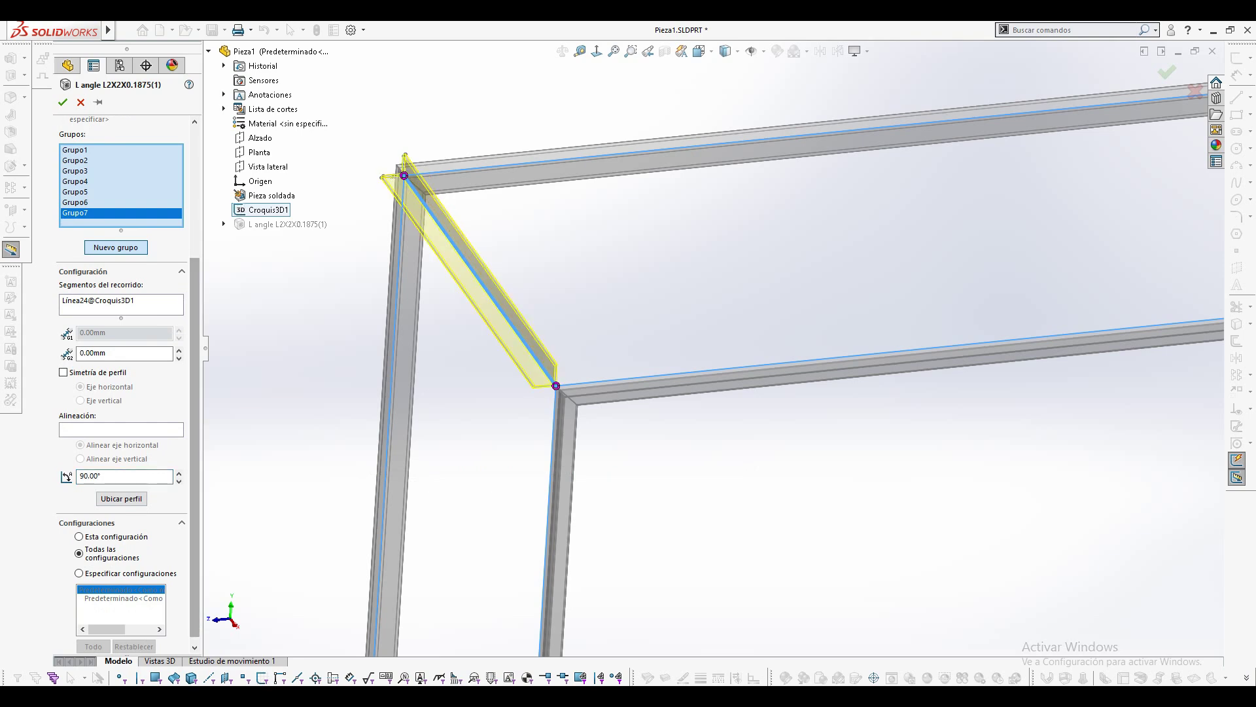
{"action": "double_click", "coordinate": [91, 477]}
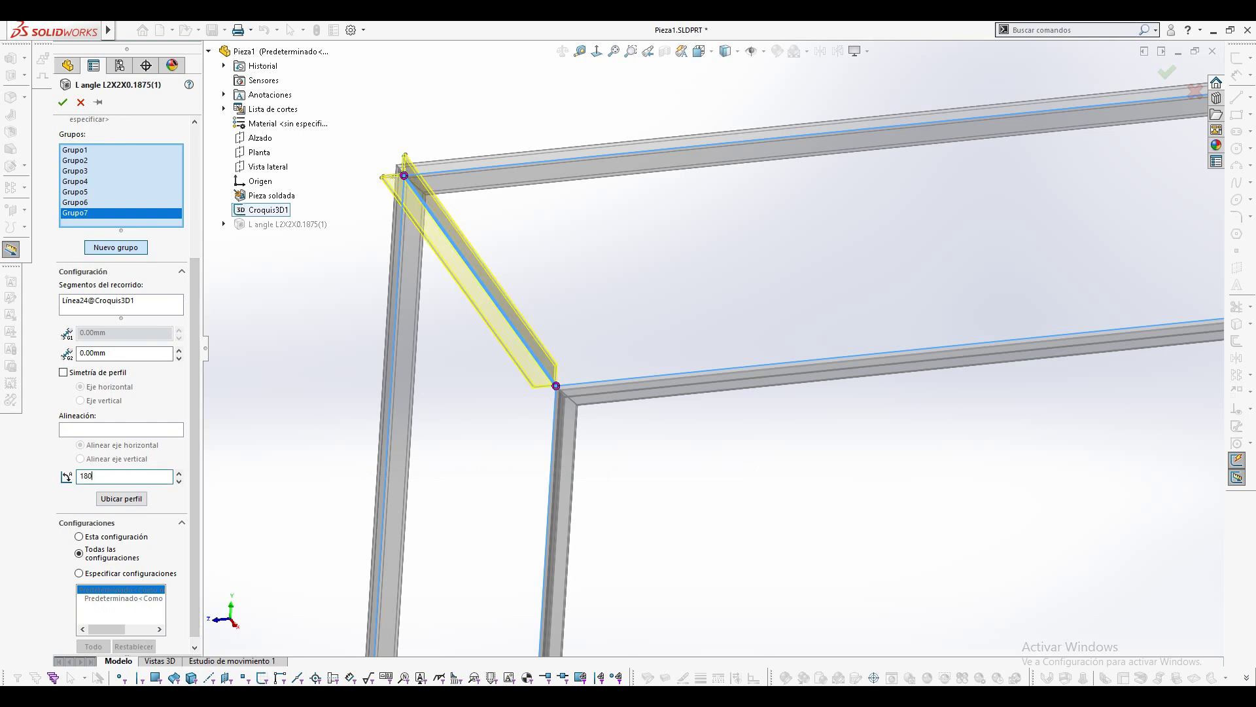
{"action": "type", "text": "180"}
{"action": "key", "text": "Return"}
{"action": "type", "text": "270"}
{"action": "key", "text": "Return"}
Add an eighth group with the top crossbar at the right end of the frame.
{"action": "scroll", "coordinate": [317, 433], "scroll_direction": "up", "scroll_amount": 5}
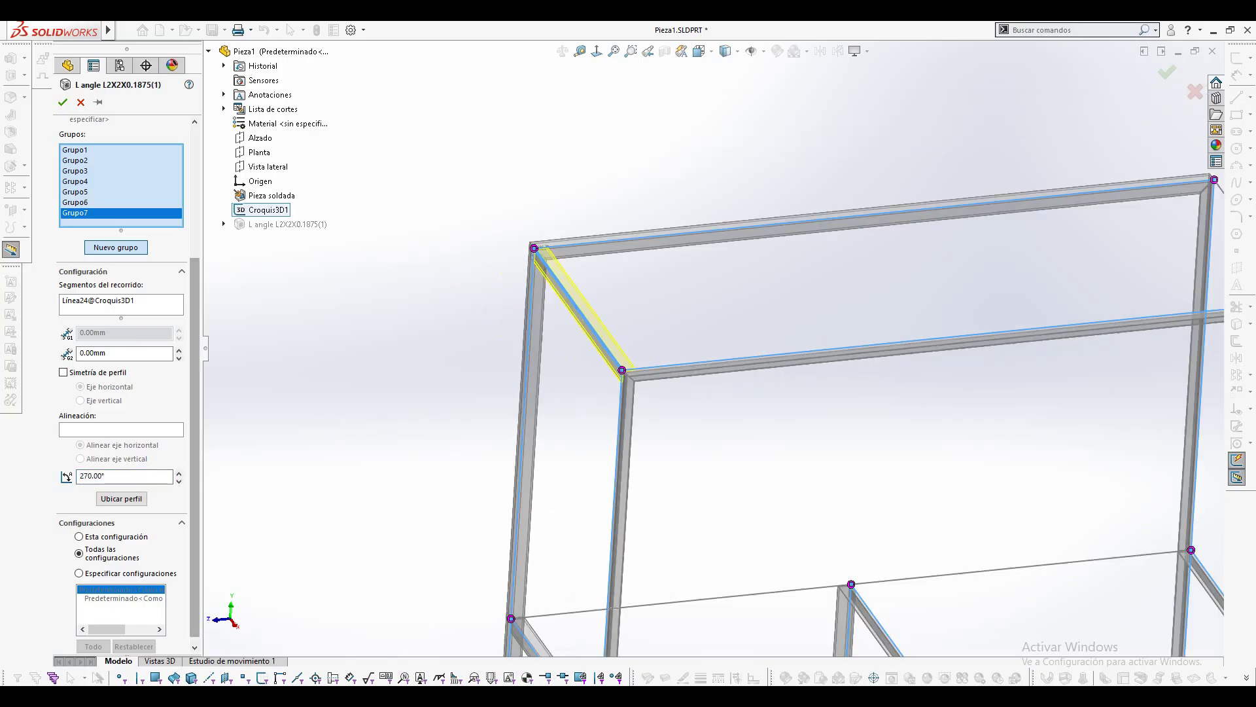
{"action": "scroll", "coordinate": [867, 320], "scroll_direction": "down", "scroll_amount": 1}
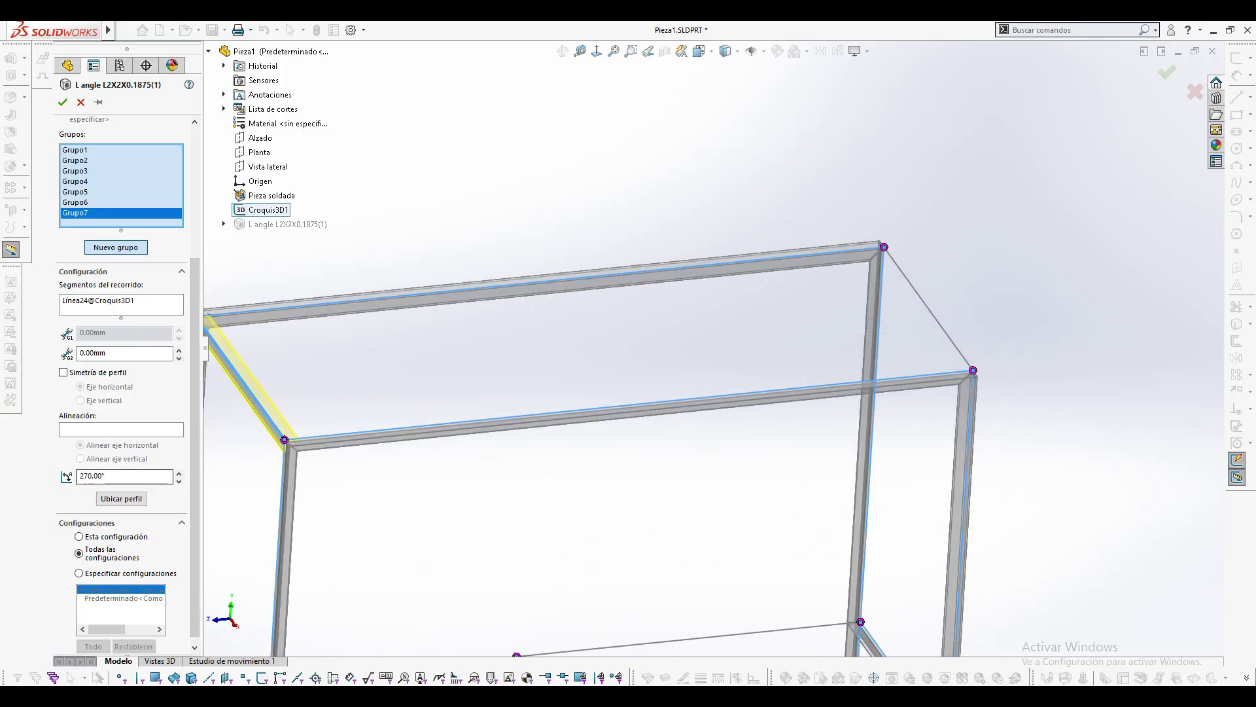
{"action": "left_click", "coordinate": [116, 247]}
{"action": "left_click", "coordinate": [926, 305]}
Set the profile rotation angle of the right-end top crossbar to 180°.
{"action": "scroll", "coordinate": [1008, 278], "scroll_direction": "down", "scroll_amount": 4}
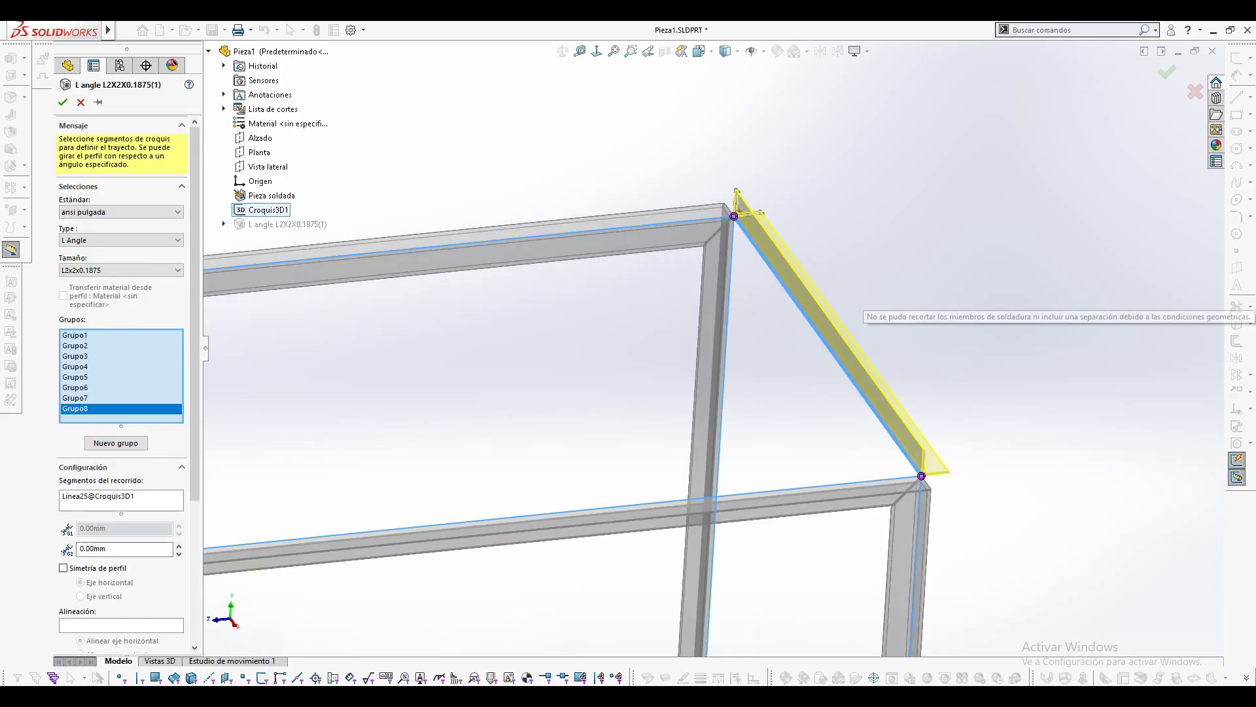
{"action": "scroll", "coordinate": [1022, 284], "scroll_direction": "down", "scroll_amount": 2}
{"action": "scroll", "coordinate": [121, 380], "scroll_direction": "down", "scroll_amount": 3}
{"action": "double_click", "coordinate": [95, 469]}
{"action": "type", "text": "270"}
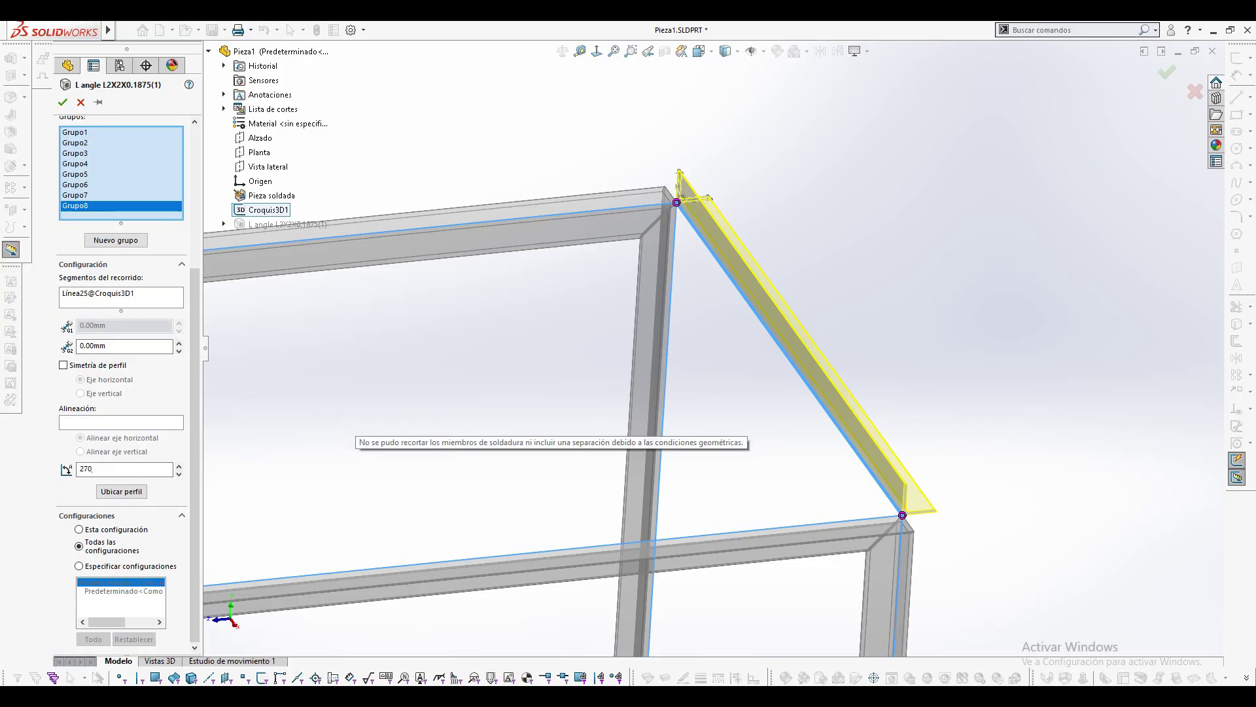
{"action": "key", "text": "Return"}
{"action": "type", "text": "180"}
{"action": "key", "text": "Return"}
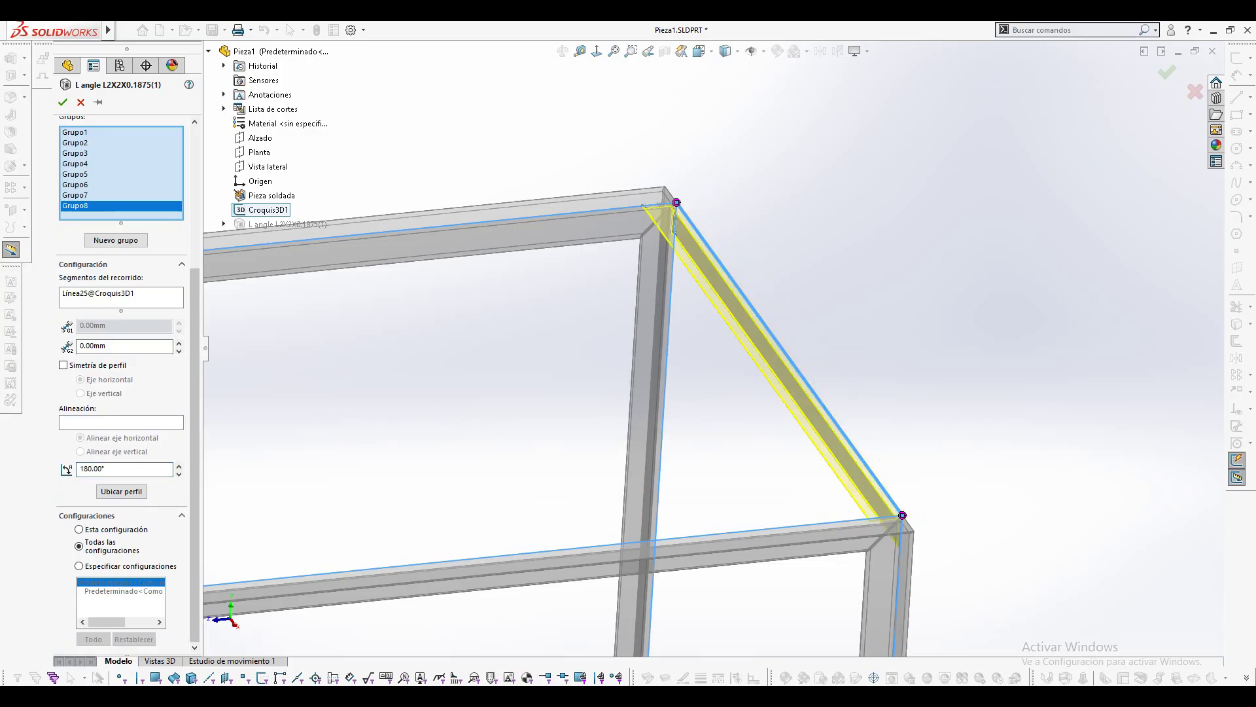
Add a ninth group with the long near-side shelf-level rail running between the end posts.
{"action": "scroll", "coordinate": [712, 348], "scroll_direction": "up", "scroll_amount": 2}
{"action": "scroll", "coordinate": [881, 114], "scroll_direction": "up", "scroll_amount": 6}
{"action": "scroll", "coordinate": [776, 409], "scroll_direction": "down", "scroll_amount": 4}
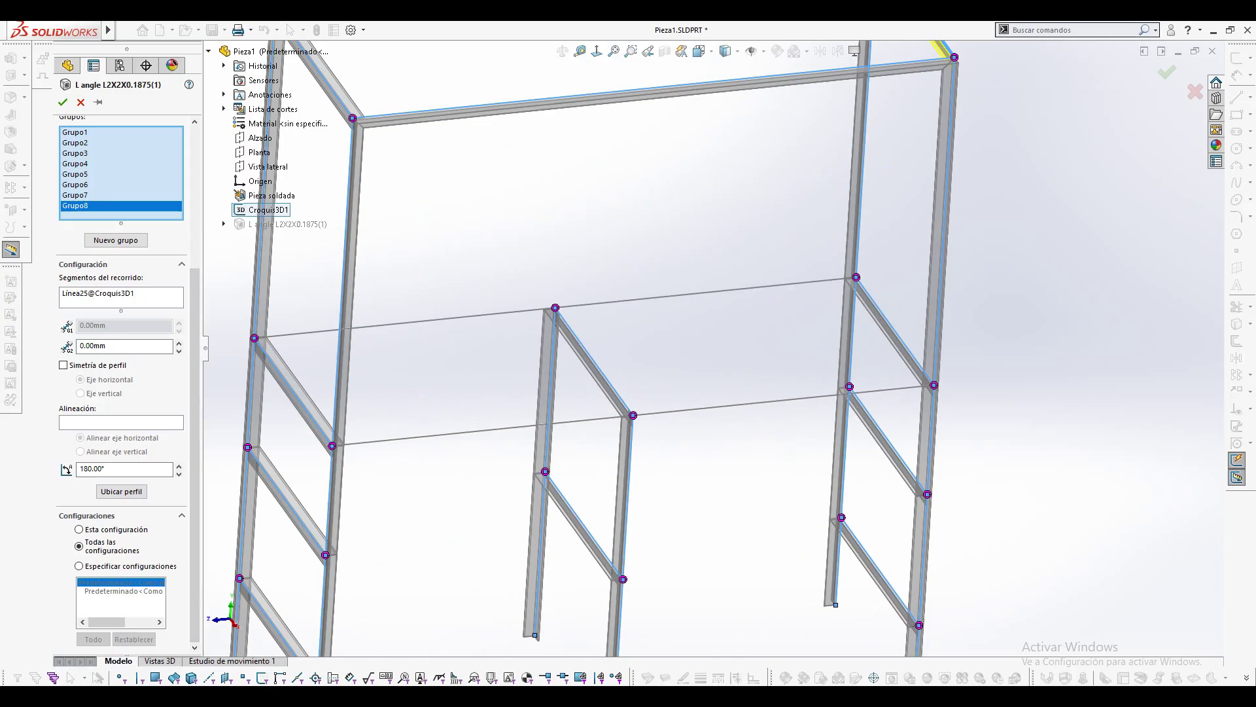
{"action": "scroll", "coordinate": [712, 346], "scroll_direction": "up", "scroll_amount": 1}
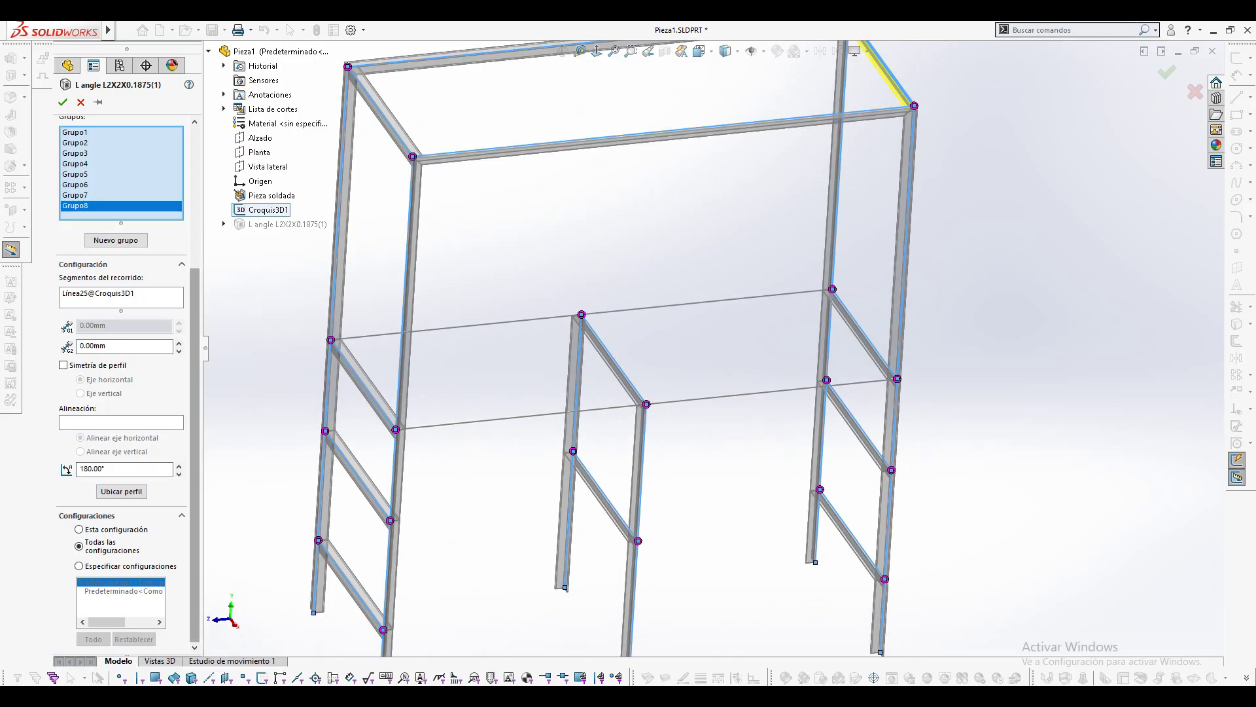
{"action": "left_click", "coordinate": [116, 240]}
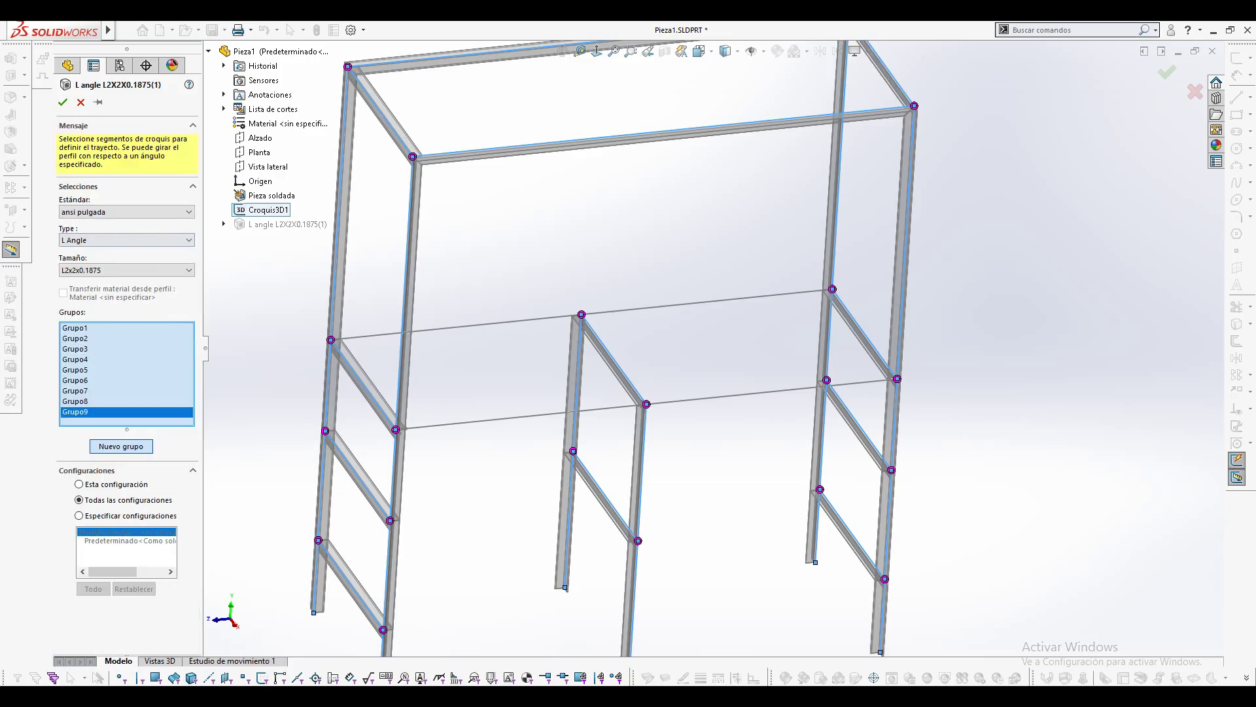
{"action": "left_click", "coordinate": [739, 395]}
Set the near-side shelf rail's profile rotation angle to 90°.
{"action": "scroll", "coordinate": [917, 393], "scroll_direction": "down", "scroll_amount": 7}
{"action": "middle_click_drag", "start_coordinate": [850, 367], "coordinate": [923, 391]}
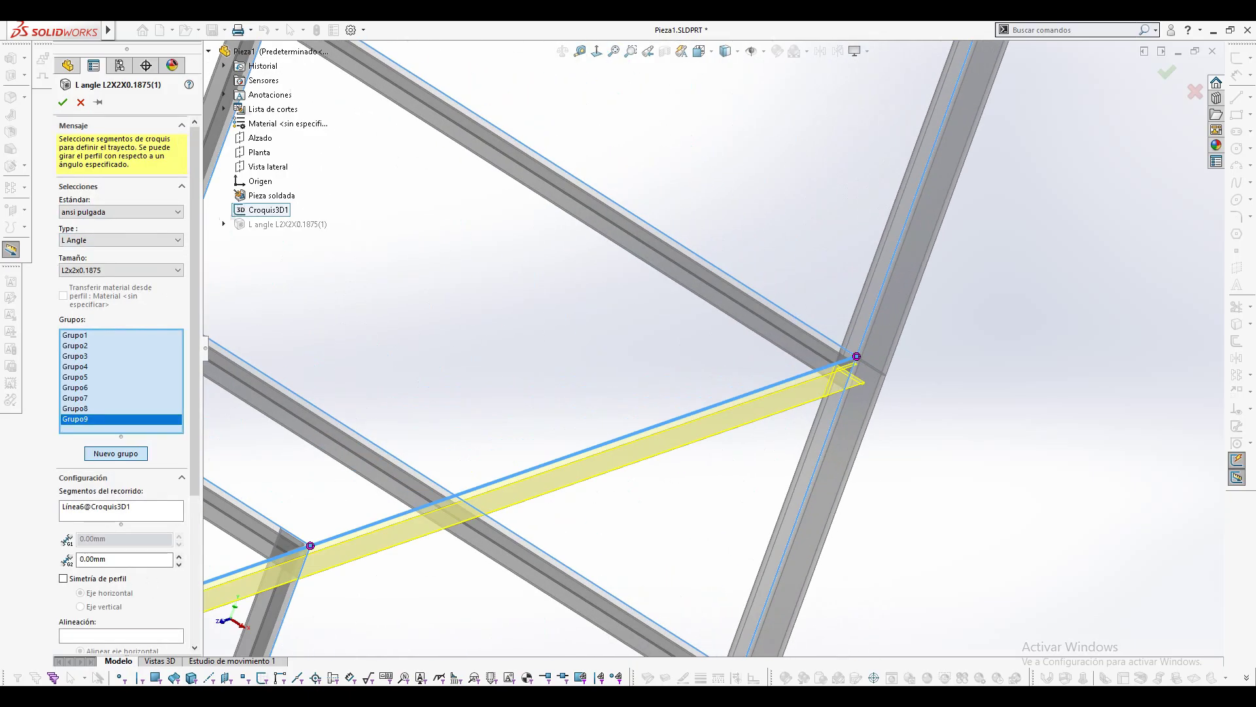
{"action": "scroll", "coordinate": [854, 357], "scroll_direction": "up", "scroll_amount": 2}
{"action": "left_click_drag", "start_coordinate": [194, 419], "coordinate": [194, 566]}
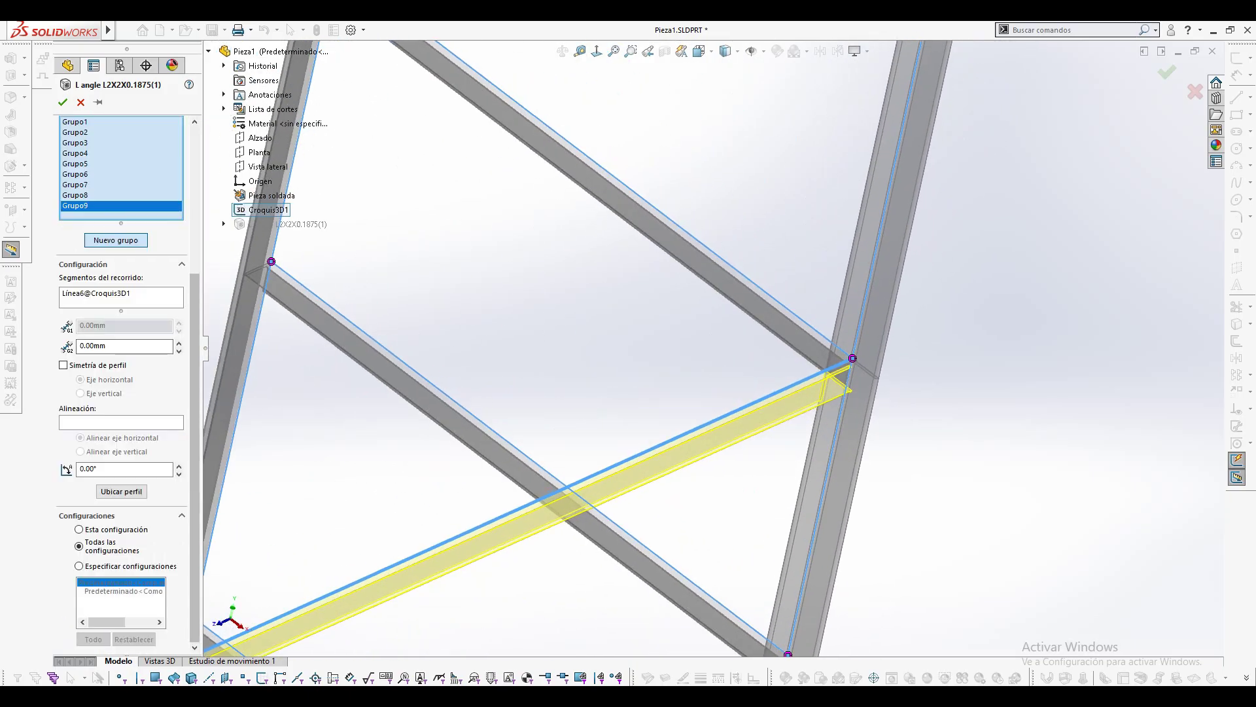
{"action": "double_click", "coordinate": [117, 469]}
{"action": "key", "text": "Return"}
Add a tenth group with the long far-side shelf-level rail running between the end posts.
{"action": "scroll", "coordinate": [710, 353], "scroll_direction": "up", "scroll_amount": 3}
{"action": "middle_click_drag", "start_coordinate": [710, 354], "coordinate": [740, 347]}
{"action": "scroll", "coordinate": [739, 347], "scroll_direction": "up", "scroll_amount": 3}
{"action": "scroll", "coordinate": [366, 349], "scroll_direction": "down", "scroll_amount": 2}
{"action": "scroll", "coordinate": [367, 349], "scroll_direction": "up", "scroll_amount": 2}
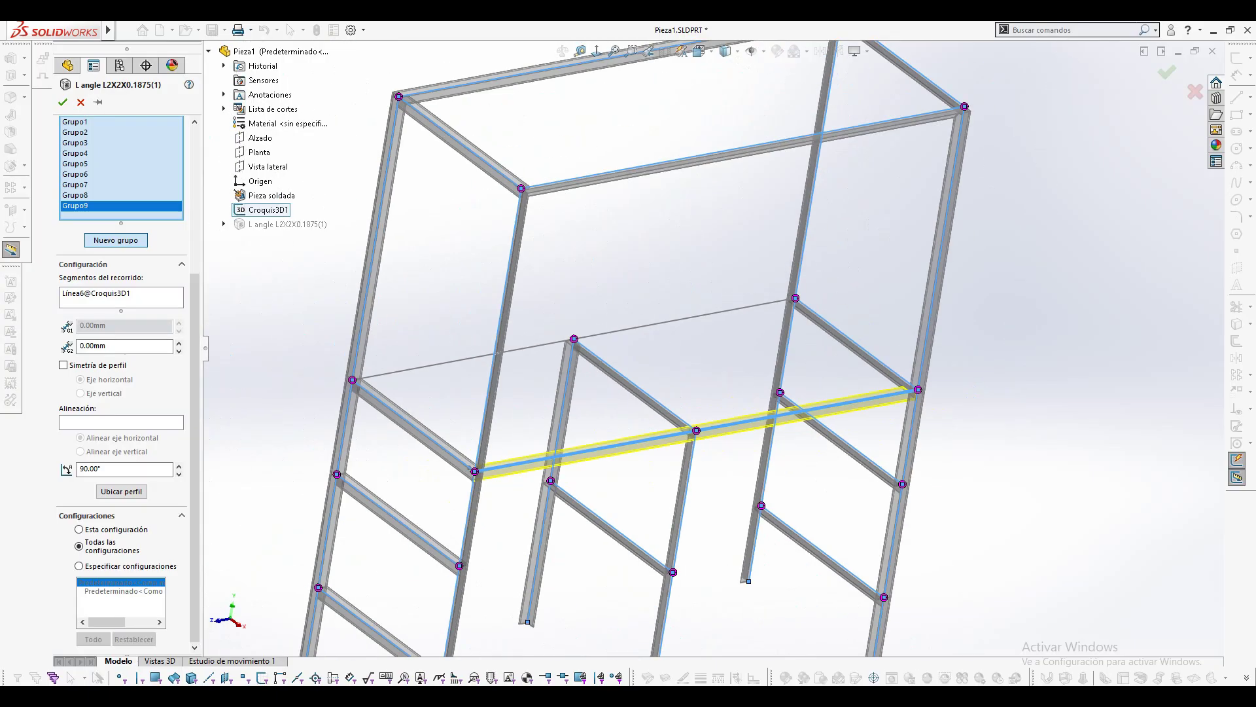
{"action": "left_click", "coordinate": [116, 240]}
{"action": "left_click", "coordinate": [500, 353]}
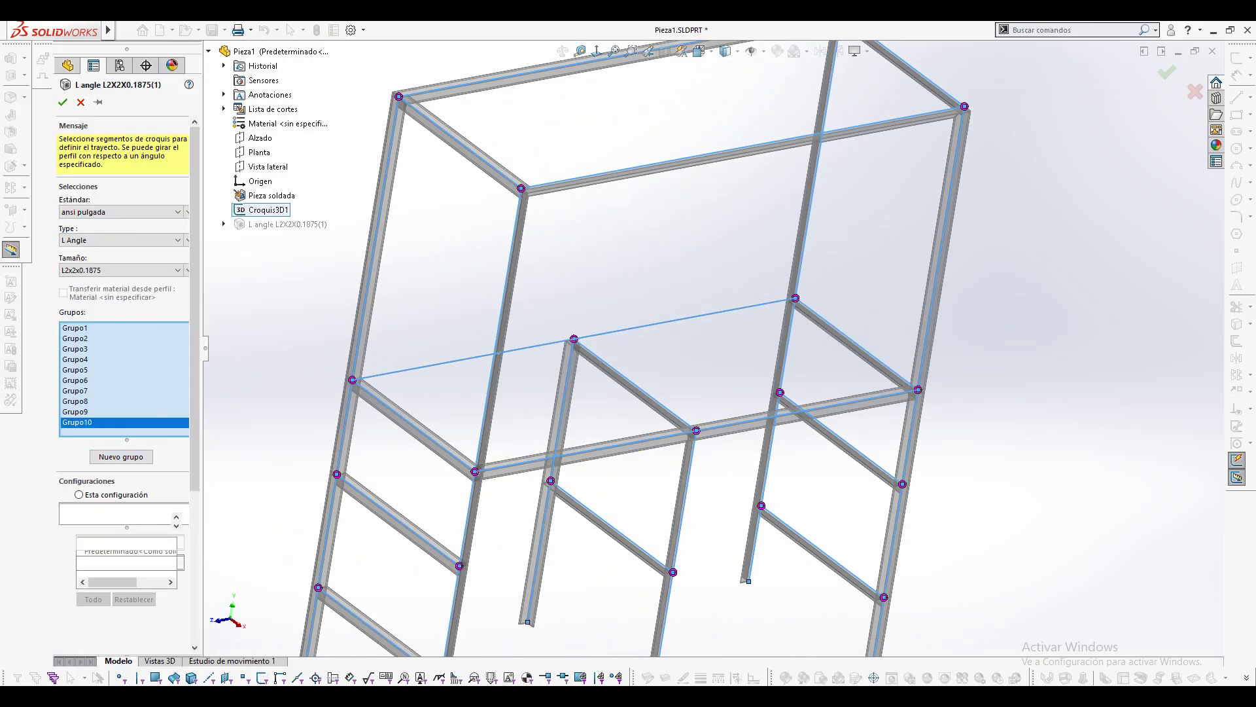
{"action": "scroll", "coordinate": [822, 275], "scroll_direction": "down", "scroll_amount": 8}
{"action": "middle_click_drag", "start_coordinate": [822, 275], "coordinate": [876, 267]}
{"action": "scroll", "coordinate": [875, 267], "scroll_direction": "up", "scroll_amount": 5}
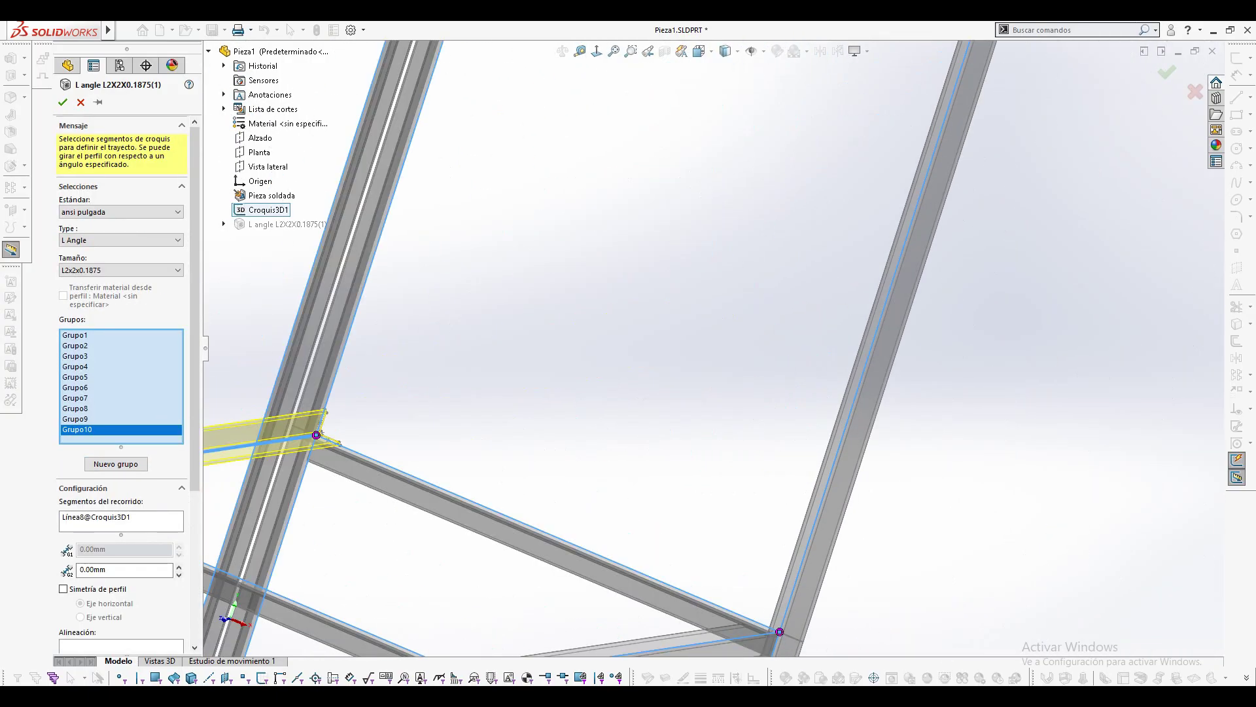
Set the far-side shelf-level rail's profile rotation angle to 270° and accept the L-angle structural member.
{"action": "scroll", "coordinate": [567, 339], "scroll_direction": "down", "scroll_amount": 6}
{"action": "scroll", "coordinate": [717, 347], "scroll_direction": "up", "scroll_amount": 7}
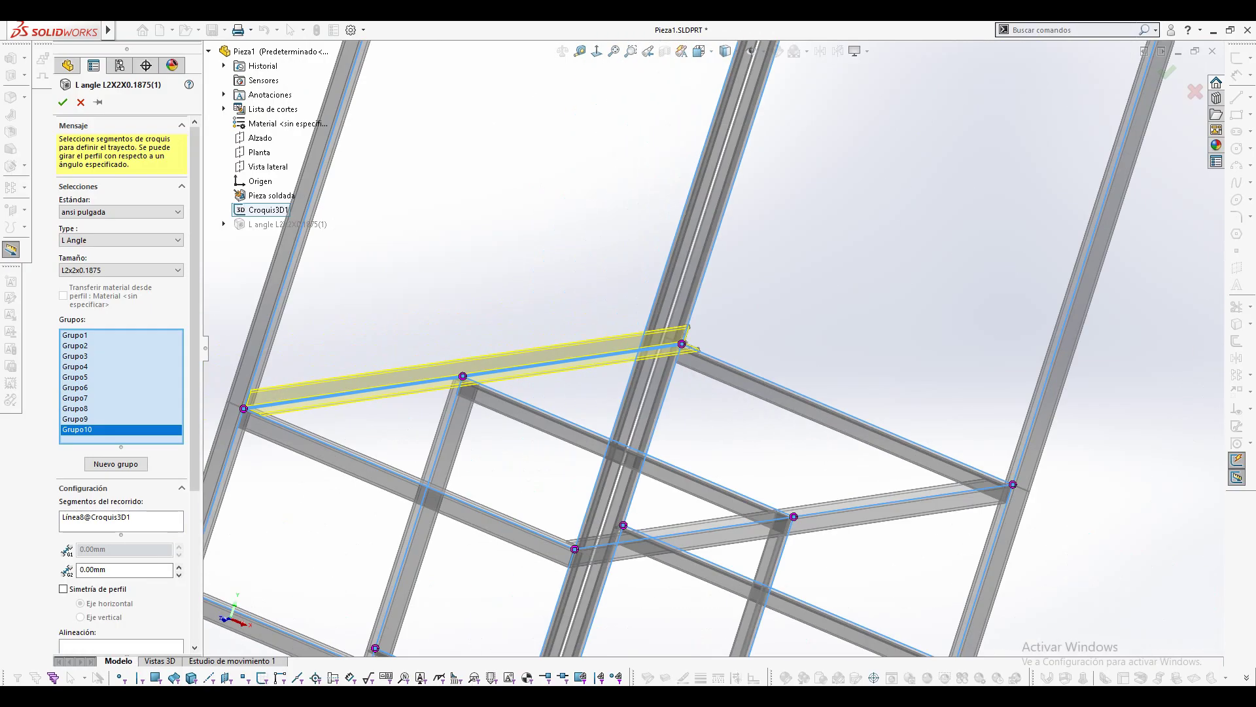
{"action": "middle_click_drag", "start_coordinate": [717, 347], "coordinate": [651, 344]}
{"action": "scroll", "coordinate": [1034, 203], "scroll_direction": "up", "scroll_amount": 1}
{"action": "scroll", "coordinate": [1018, 215], "scroll_direction": "down", "scroll_amount": 7}
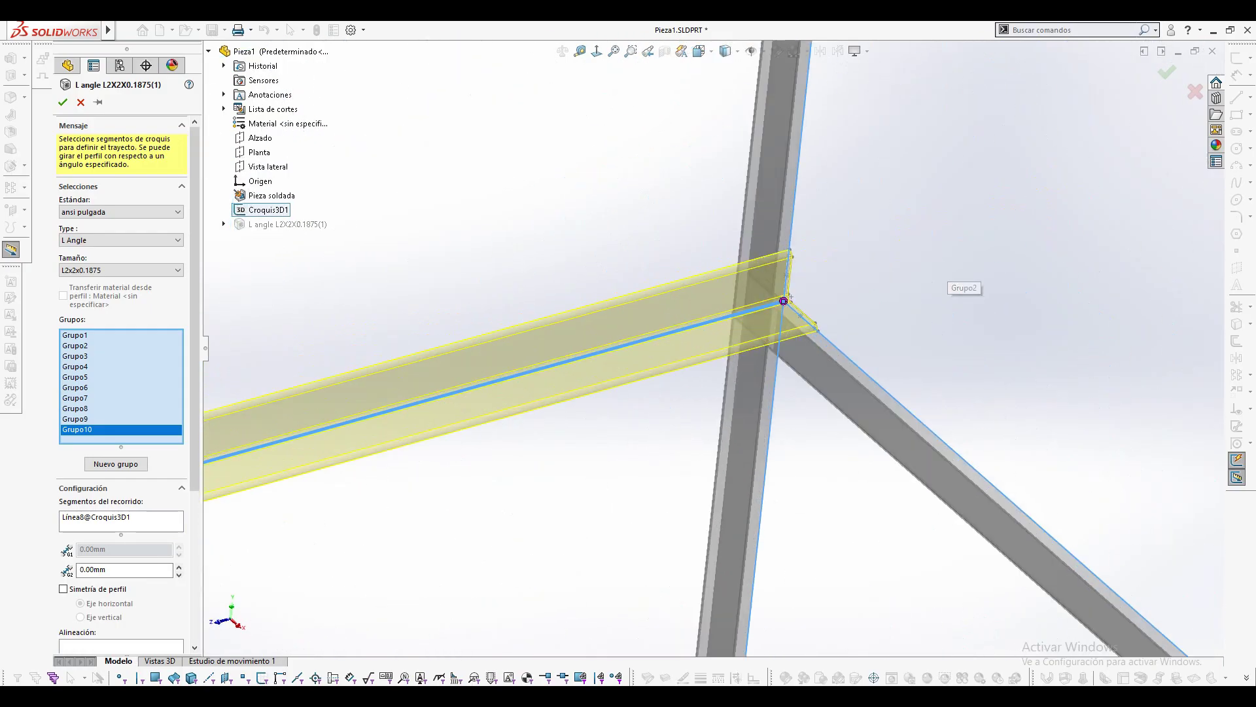
{"action": "left_click_drag", "start_coordinate": [194, 320], "coordinate": [194, 382]}
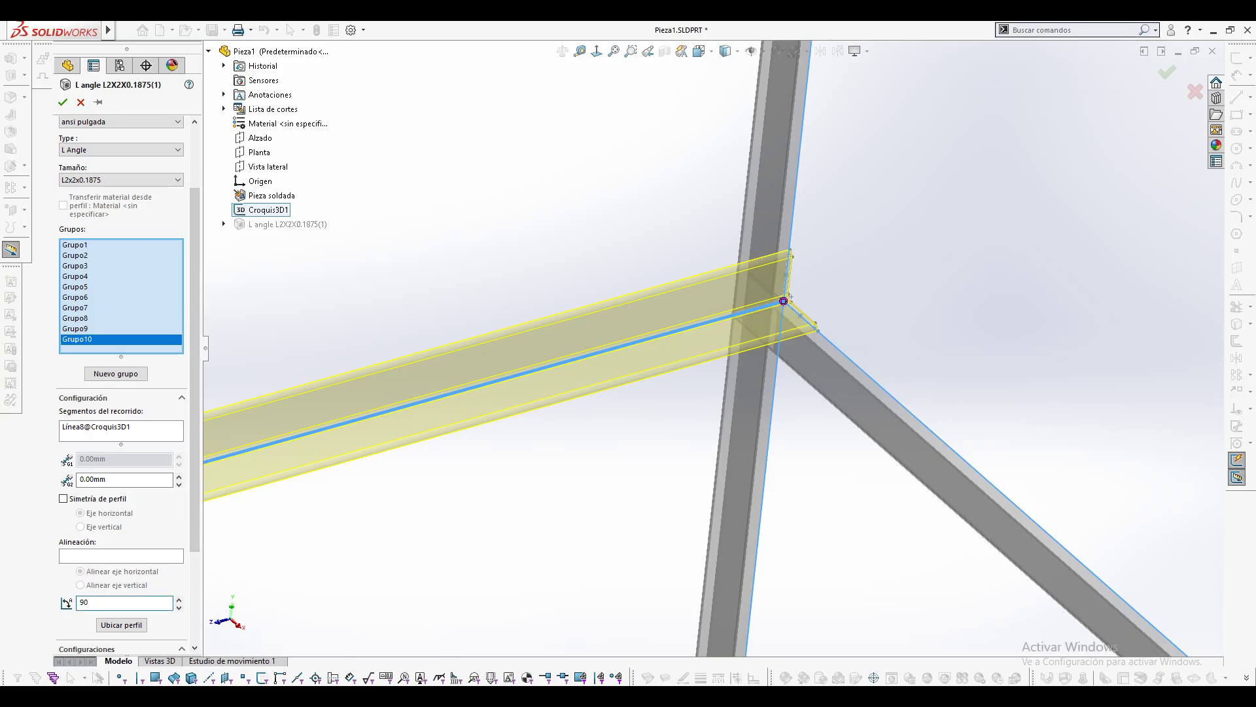
{"action": "key", "text": "Return"}
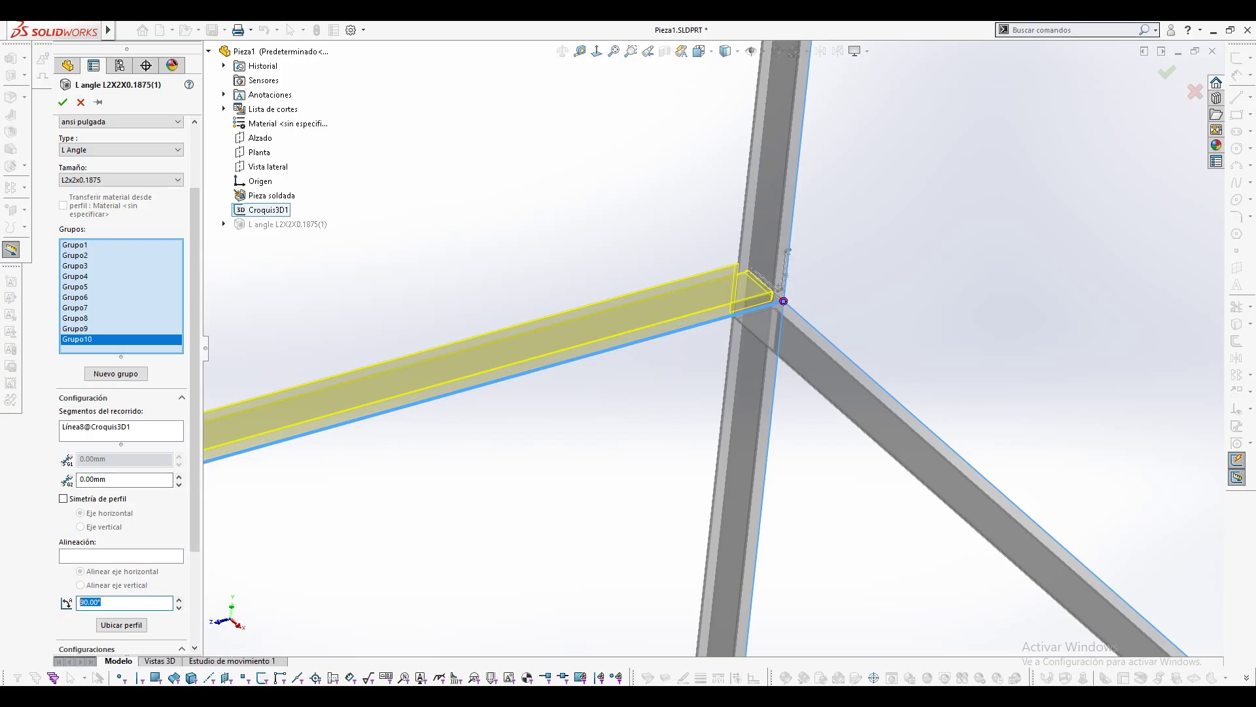
{"action": "key", "text": "Return"}
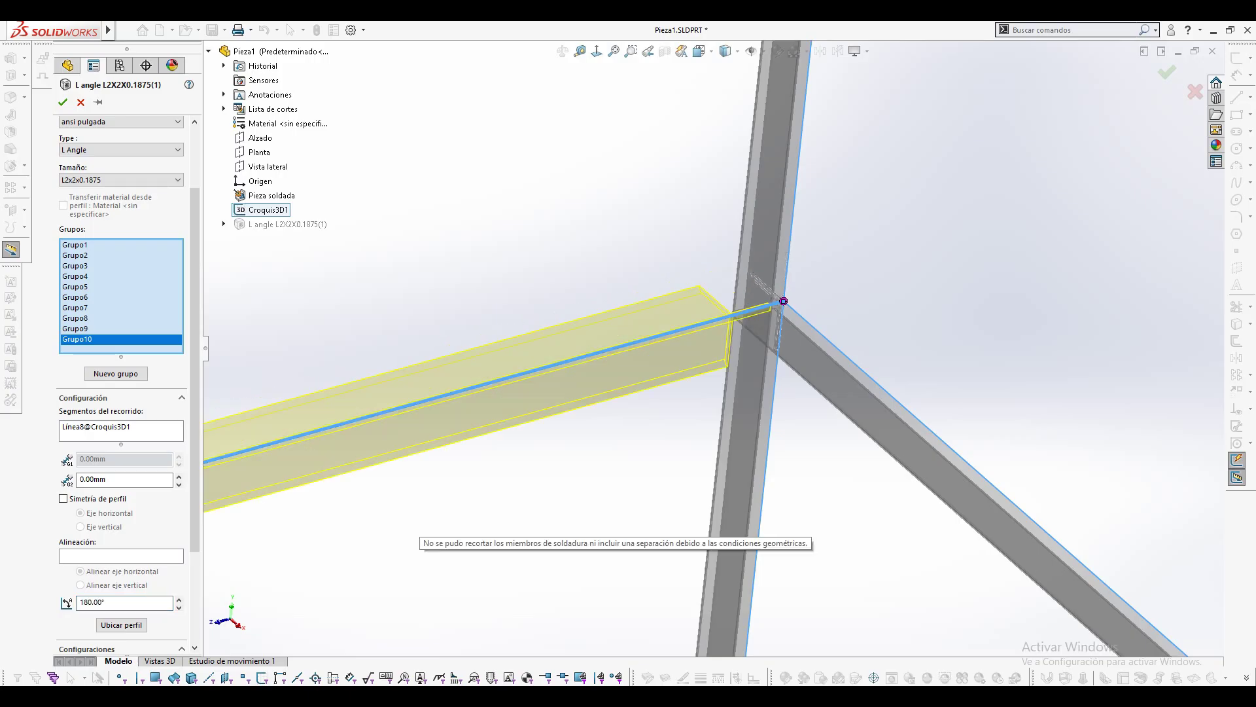
{"action": "type", "text": "270"}
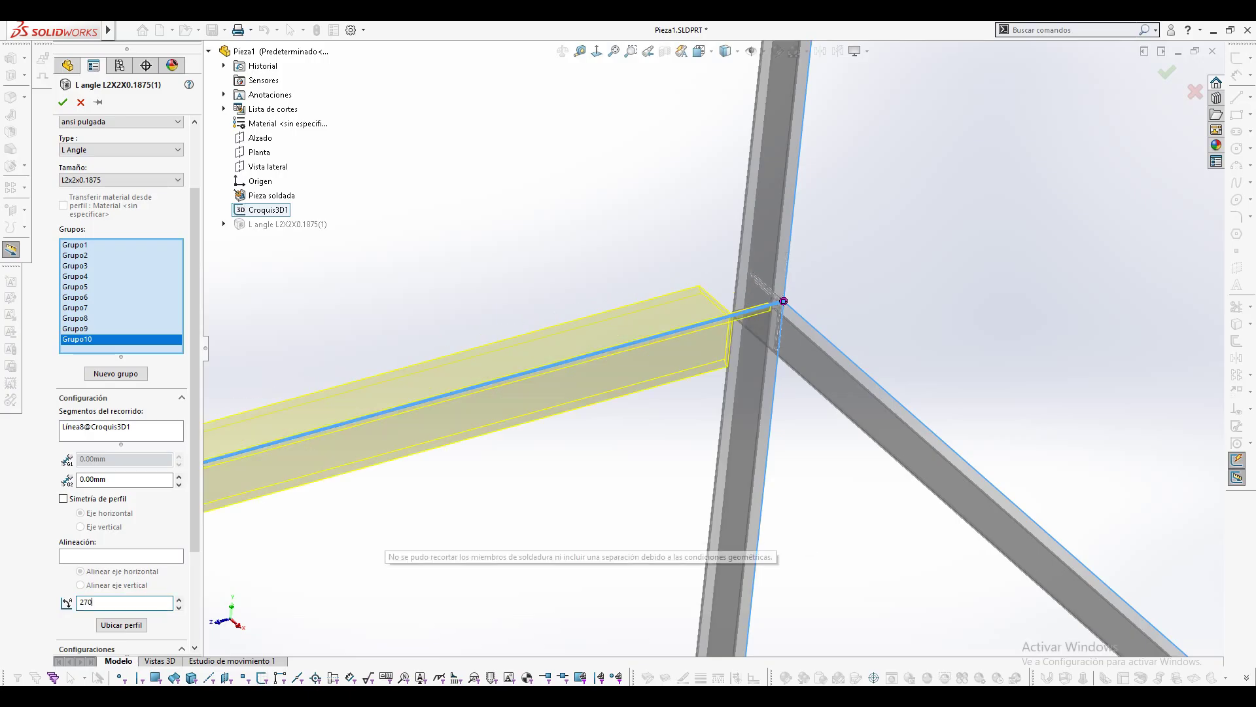
{"action": "key", "text": "Return"}
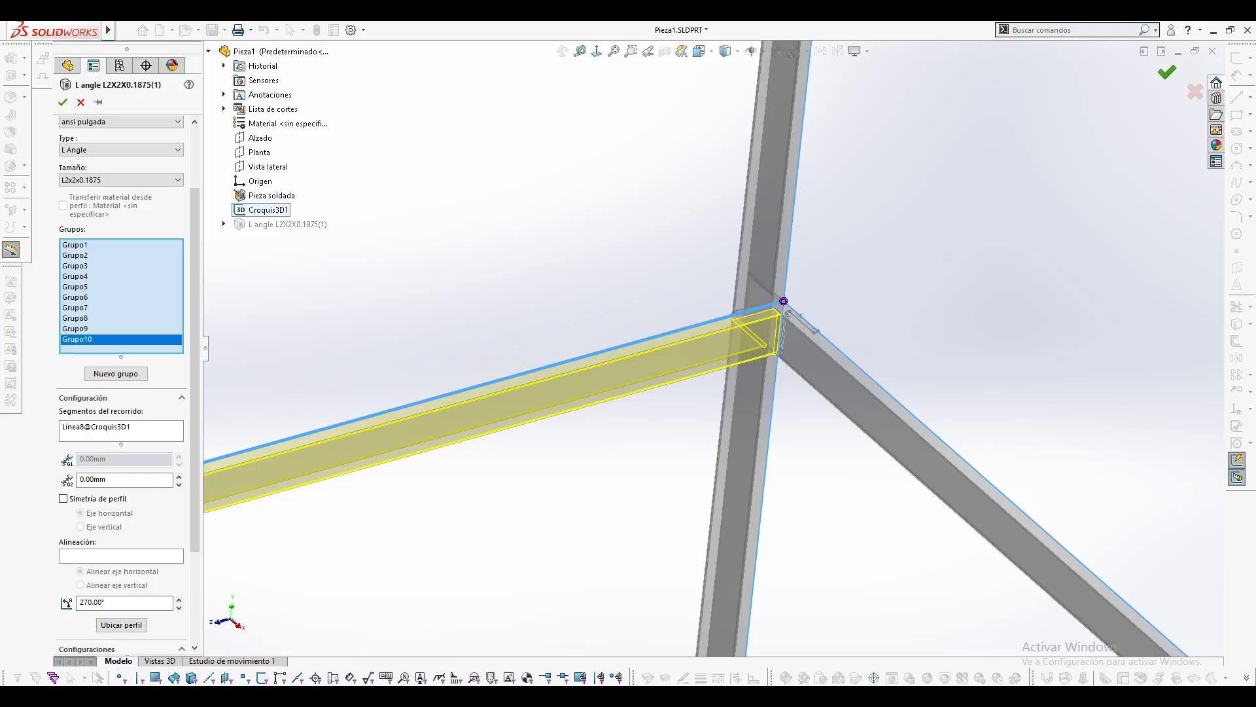
{"action": "key", "text": "Return"}
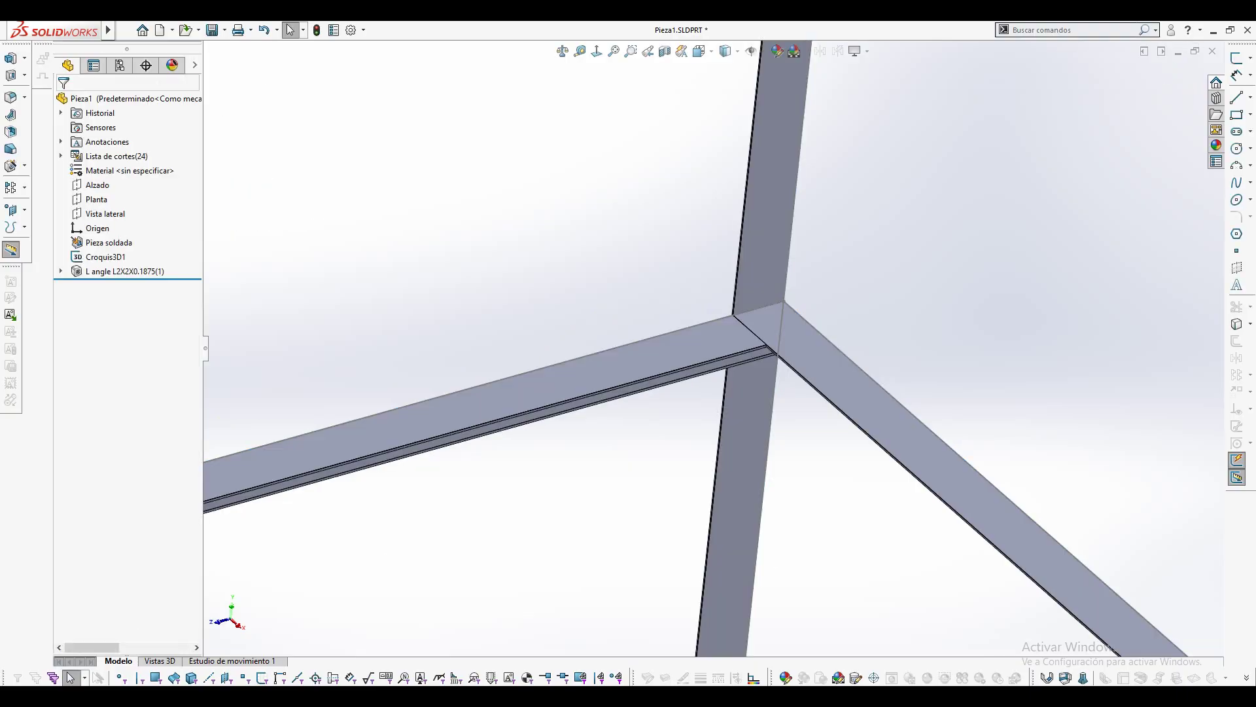
Assign the ASTM A36 Acero material to the part.
{"action": "scroll", "coordinate": [710, 340], "scroll_direction": "up", "scroll_amount": 10}
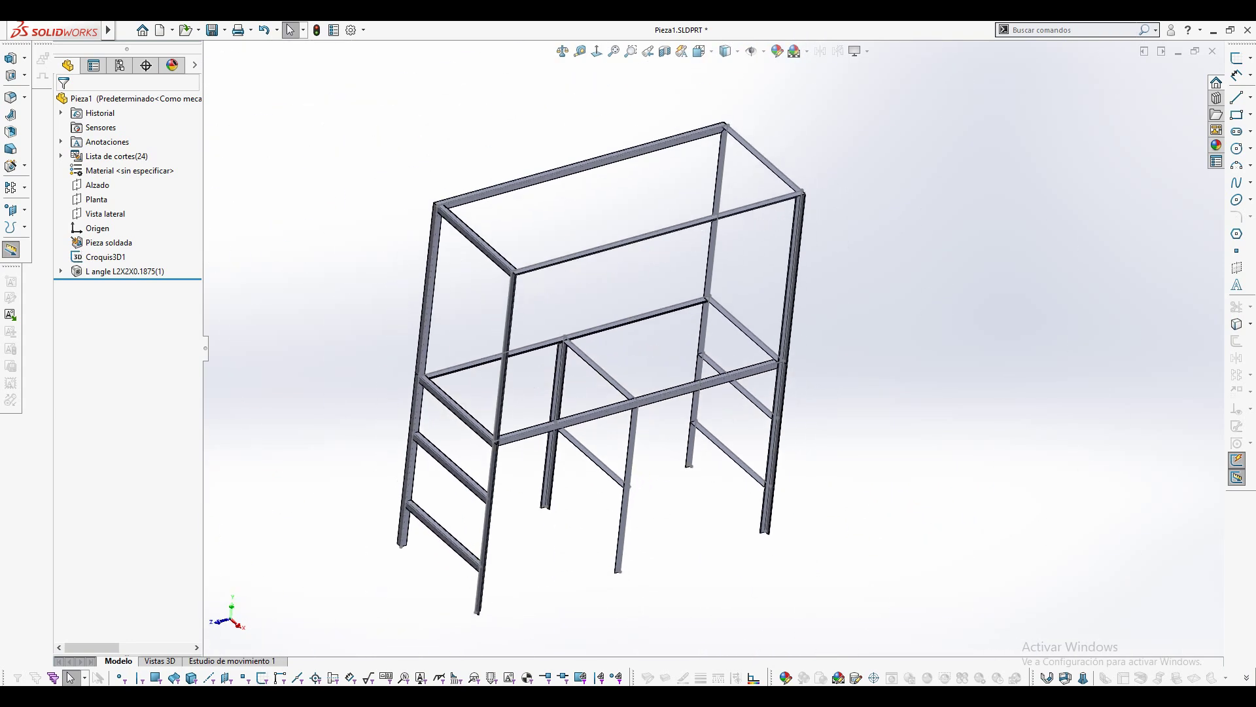
{"action": "right_click", "coordinate": [148, 173]}
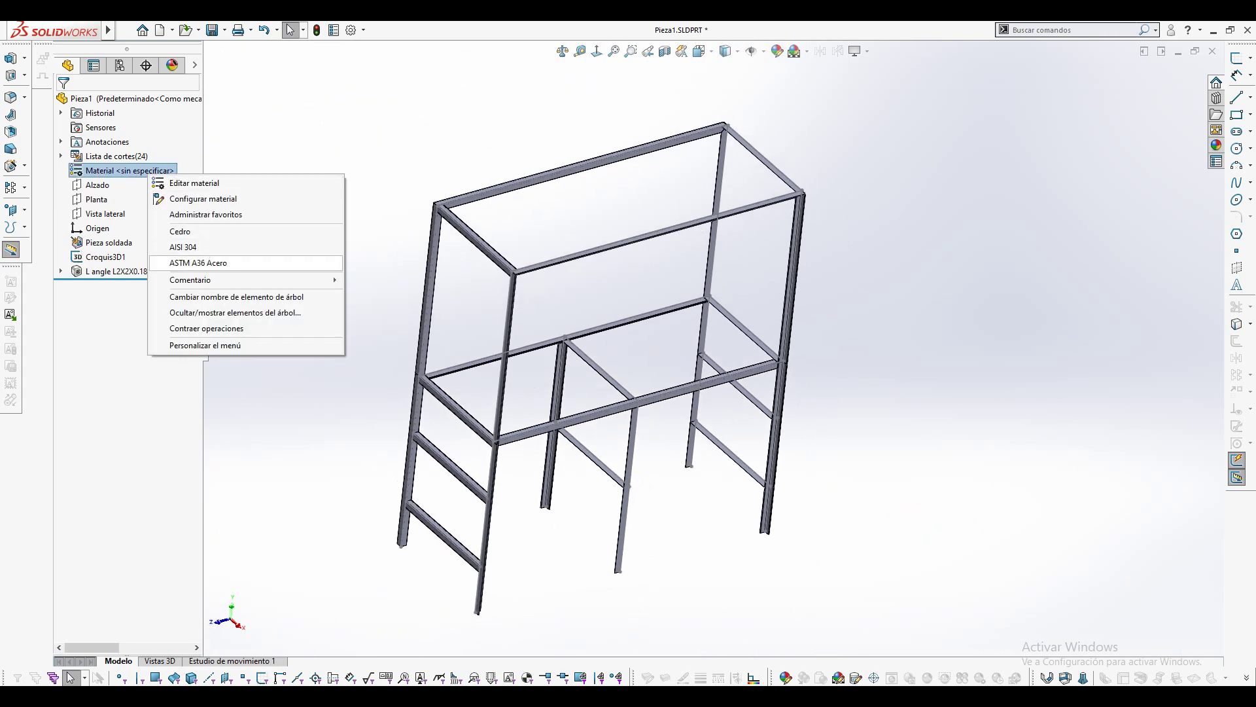
{"action": "left_click", "coordinate": [199, 262]}
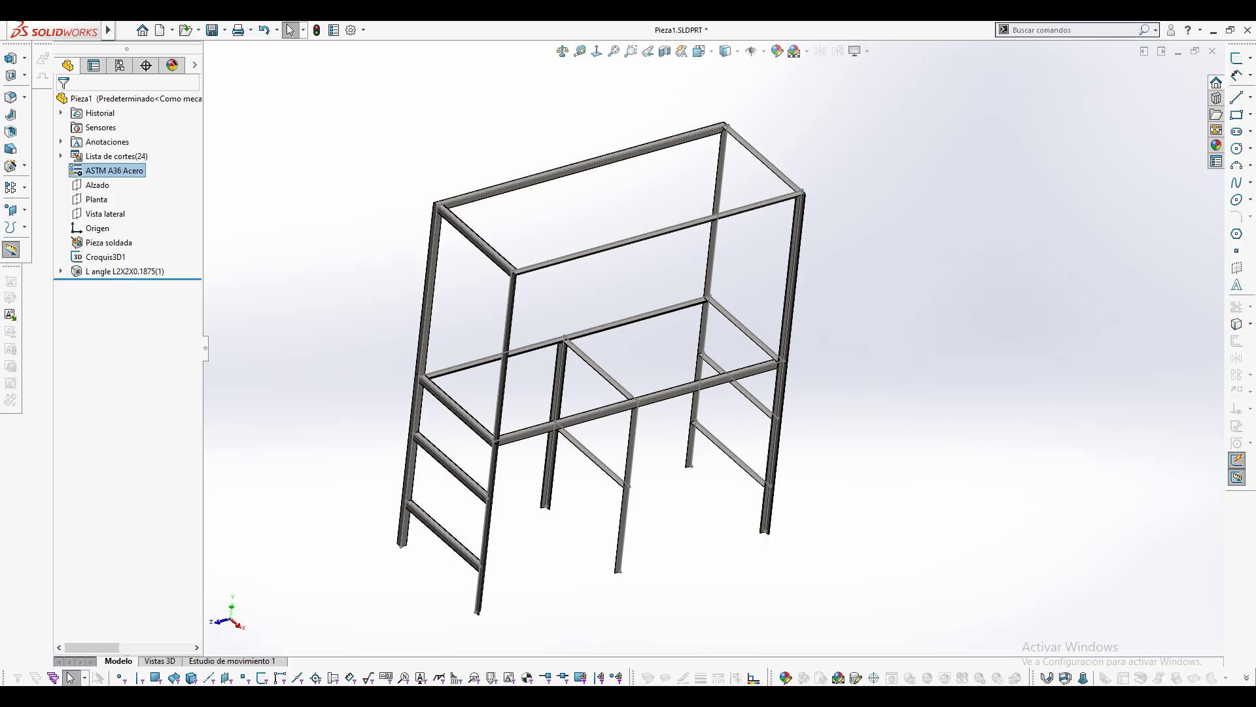
Hide all item types in the graphics area and save the part.
{"action": "left_click", "coordinate": [752, 51]}
{"action": "scroll", "coordinate": [495, 406], "scroll_direction": "down", "scroll_amount": 2}
{"action": "mouse_move", "coordinate": [494, 407]}
{"action": "middle_mouse_down"}
{"action": "mouse_move", "coordinate": [452, 393]}
{"action": "mouse_move", "coordinate": [452, 381]}
{"action": "mouse_move", "coordinate": [481, 402]}
{"action": "mouse_move", "coordinate": [468, 369]}
{"action": "middle_mouse_up"}
{"action": "scroll", "coordinate": [481, 403], "scroll_direction": "up", "scroll_amount": 2}
{"action": "scroll", "coordinate": [498, 367], "scroll_direction": "down", "scroll_amount": 3}
{"action": "scroll", "coordinate": [589, 327], "scroll_direction": "up", "scroll_amount": 2}
{"action": "scroll", "coordinate": [576, 315], "scroll_direction": "up", "scroll_amount": 1}
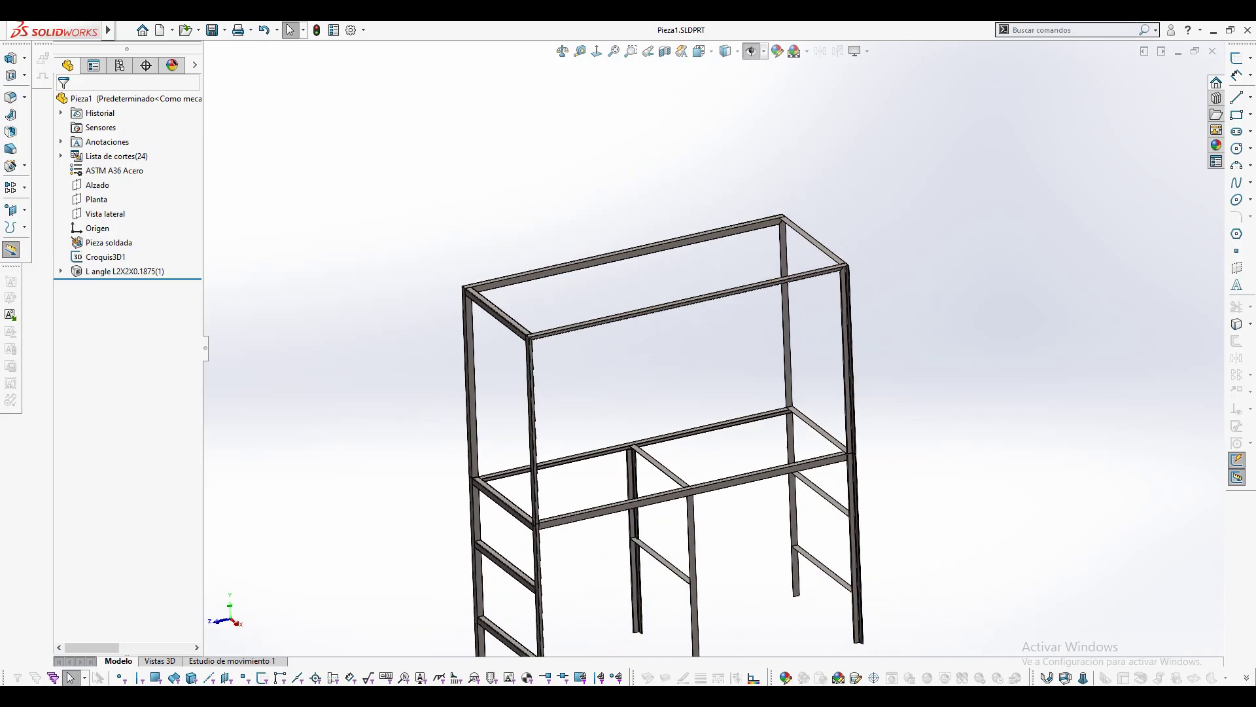
{"action": "key", "text": "s"}
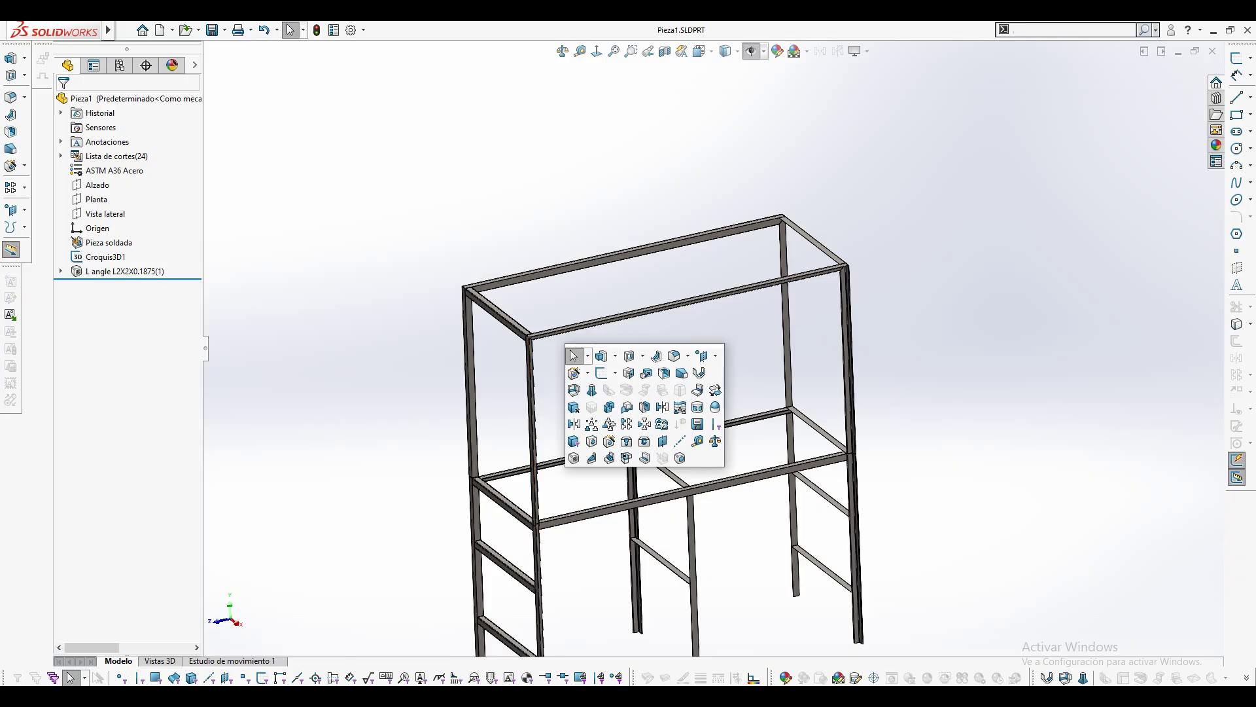
{"action": "key", "text": "Escape"}
Reopen the L-angle structural member for editing and select Grupo7, the left-end top crossbar.
{"action": "scroll", "coordinate": [485, 324], "scroll_direction": "down", "scroll_amount": 6}
{"action": "mouse_move", "coordinate": [597, 322]}
{"action": "middle_mouse_down"}
{"action": "mouse_move", "coordinate": [530, 324]}
{"action": "mouse_move", "coordinate": [595, 337]}
{"action": "middle_mouse_up"}
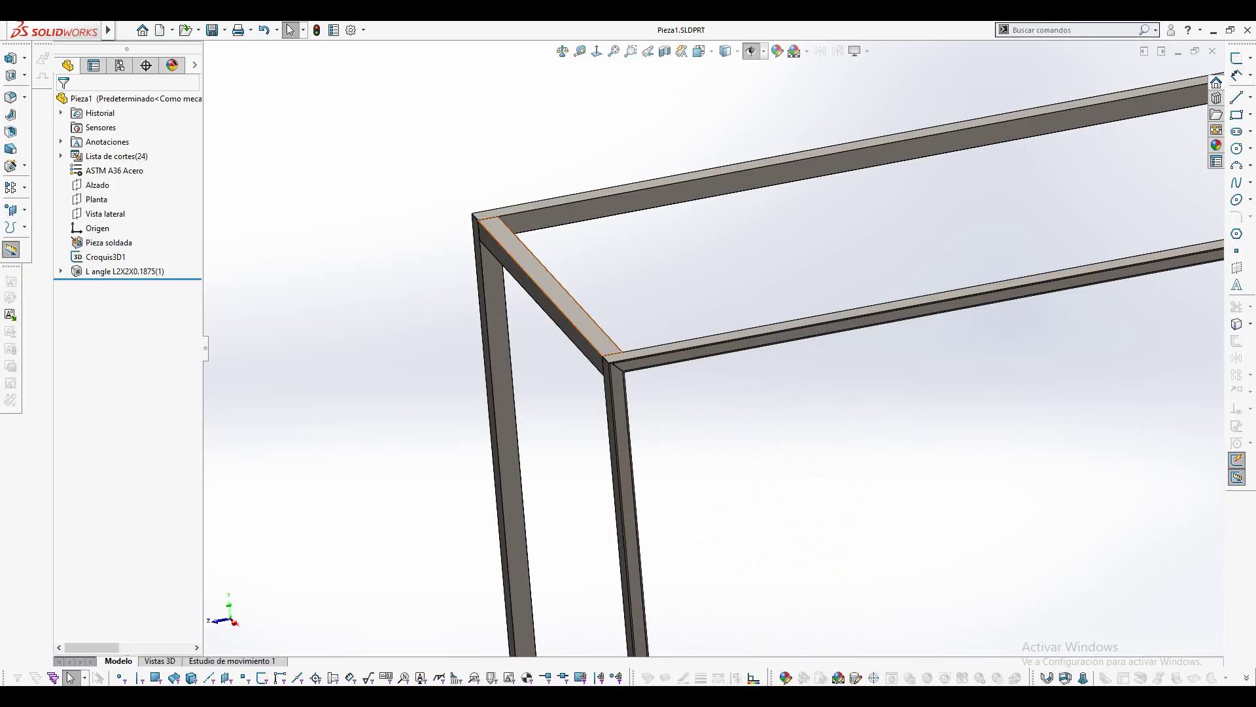
{"action": "left_click", "coordinate": [553, 274]}
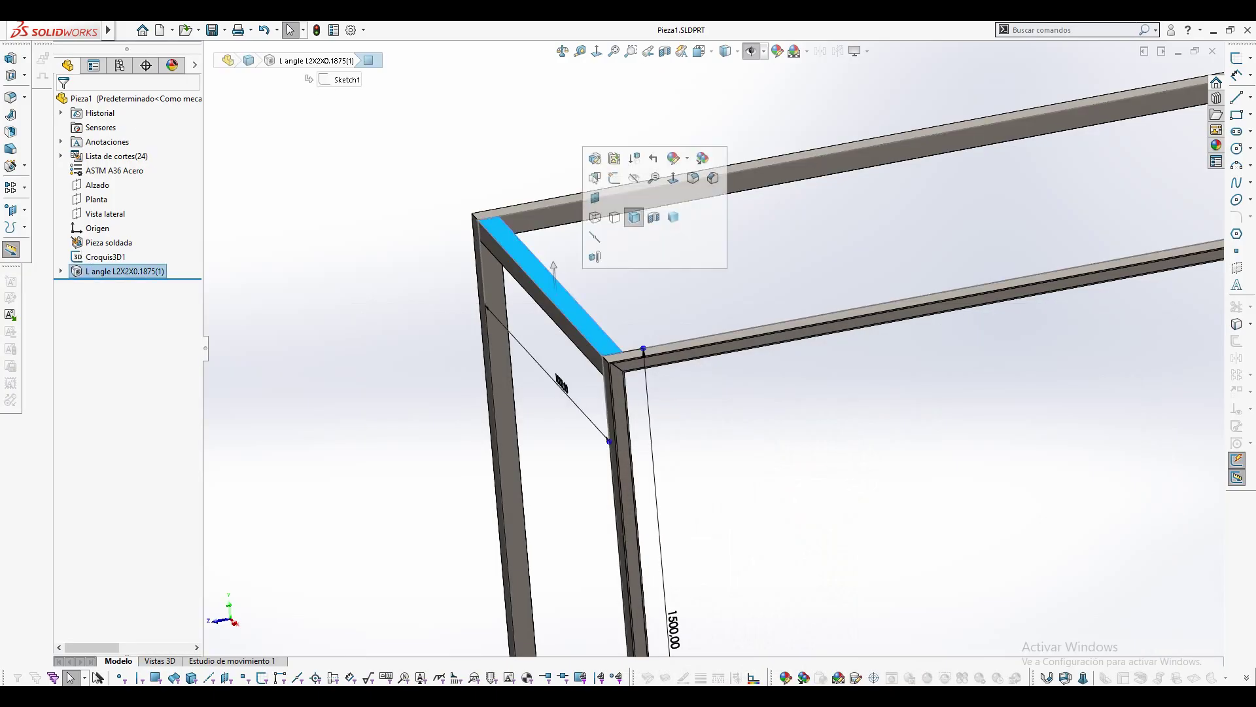
{"action": "left_click", "coordinate": [594, 158]}
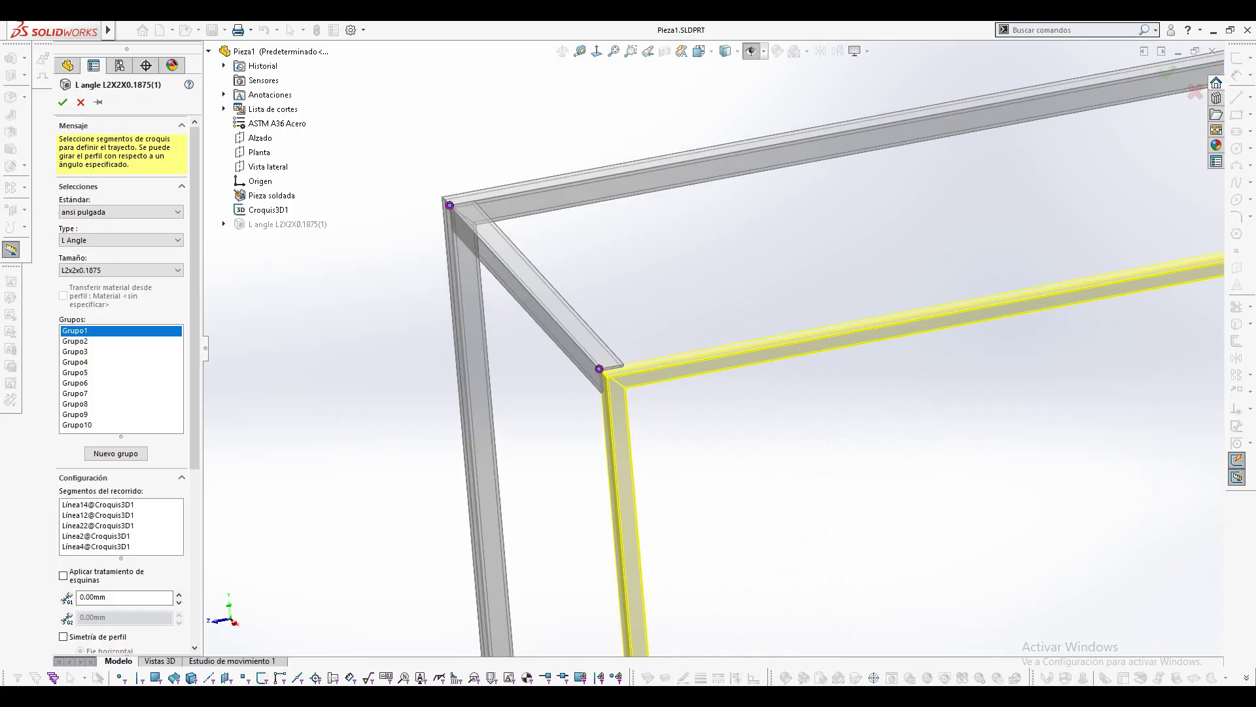
{"action": "left_click", "coordinate": [77, 425]}
{"action": "left_click", "coordinate": [75, 414]}
{"action": "left_click", "coordinate": [75, 404]}
{"action": "left_click", "coordinate": [76, 393]}
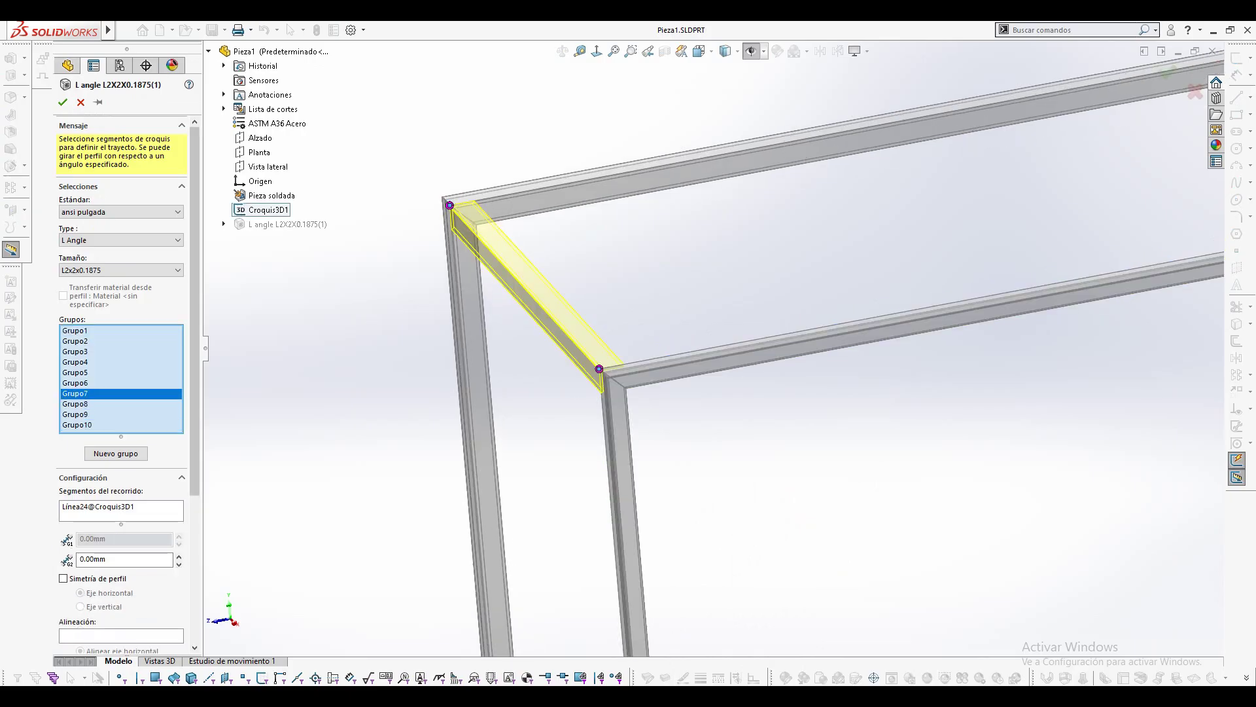
Set Grupo7's rotation angle to 180° and relocate its profile so the horizontal leg's outer tip lies on the sketch line.
{"action": "left_click_drag", "start_coordinate": [195, 400], "coordinate": [195, 550]}
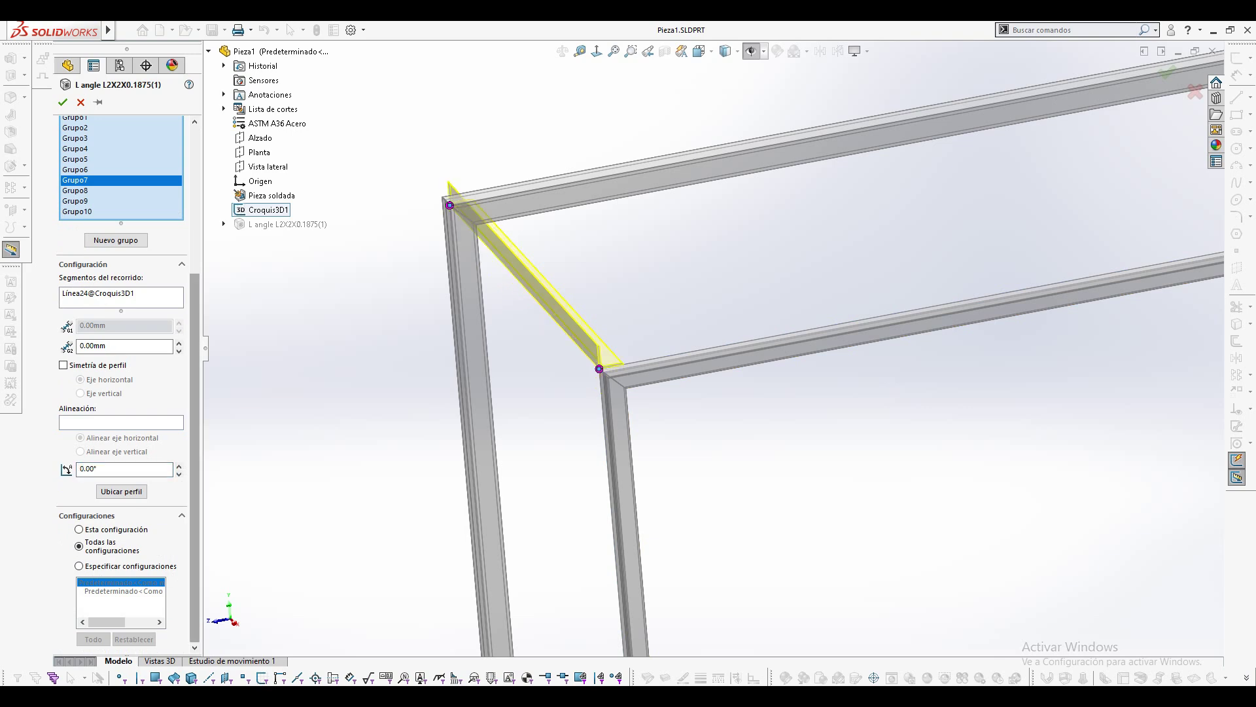
{"action": "double_click", "coordinate": [89, 470]}
{"action": "type", "text": "90"}
{"action": "key", "text": "Return"}
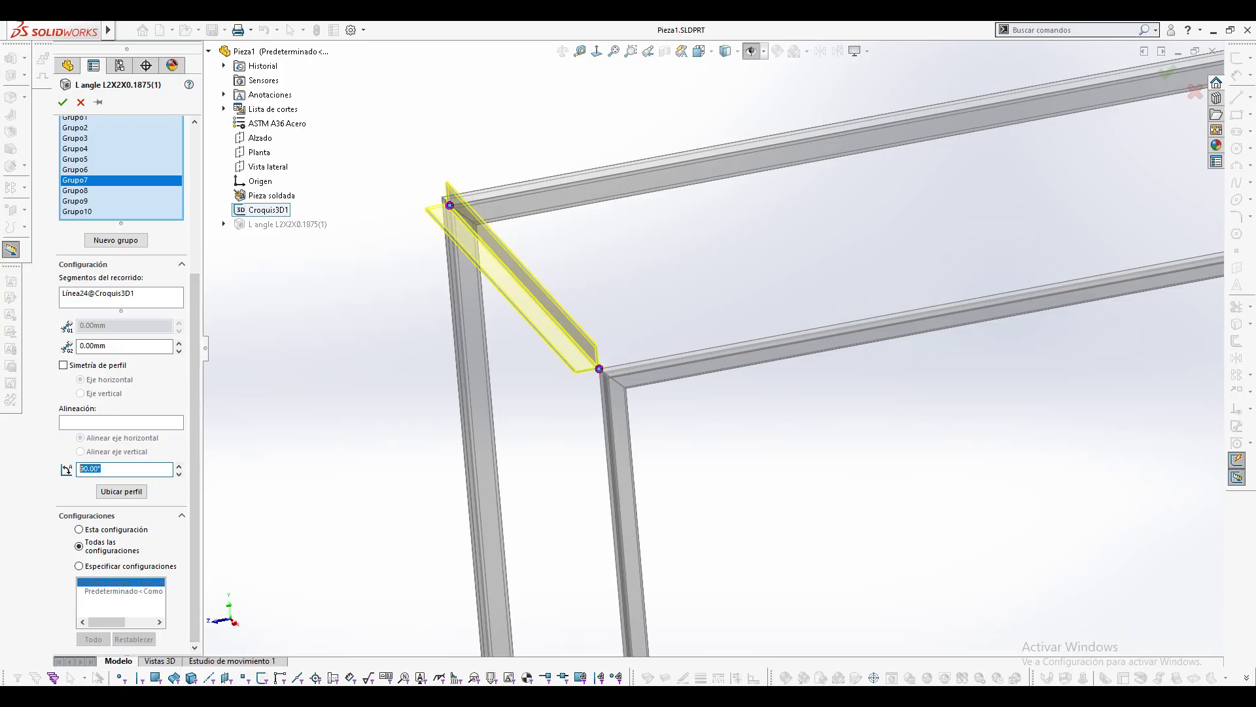
{"action": "type", "text": "180"}
{"action": "key", "text": "Return"}
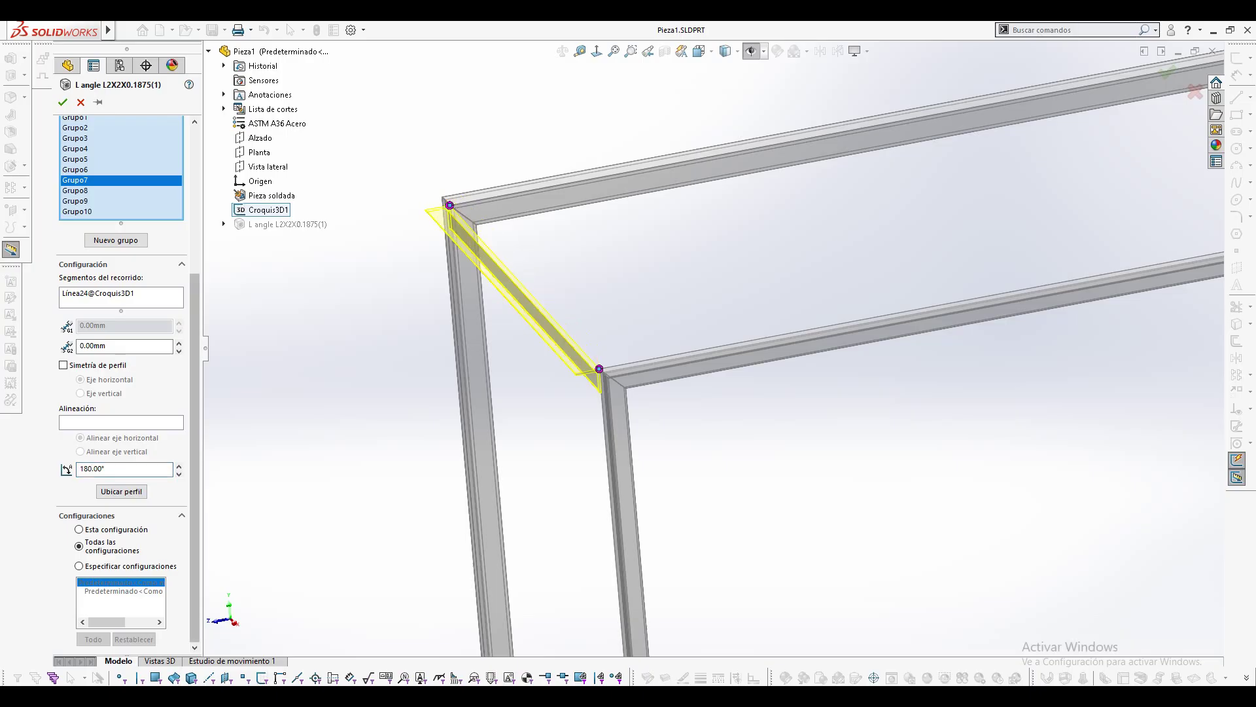
{"action": "left_click", "coordinate": [121, 491]}
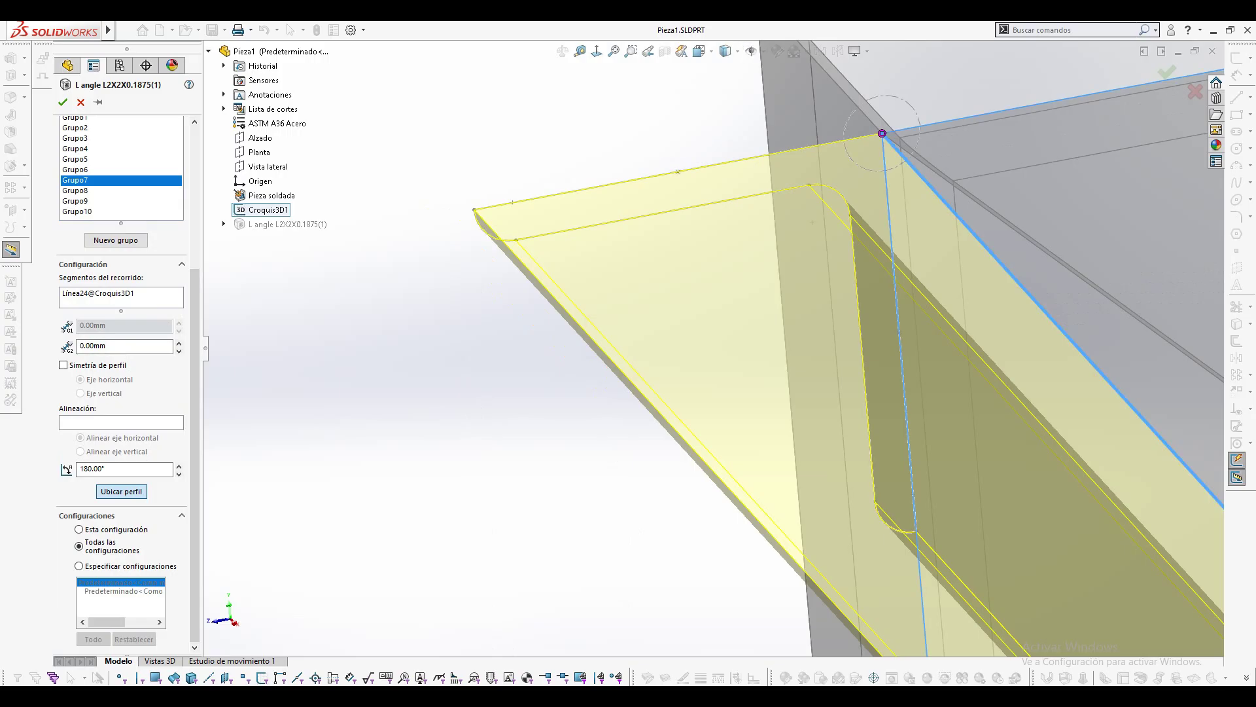
{"action": "left_click", "coordinate": [882, 133]}
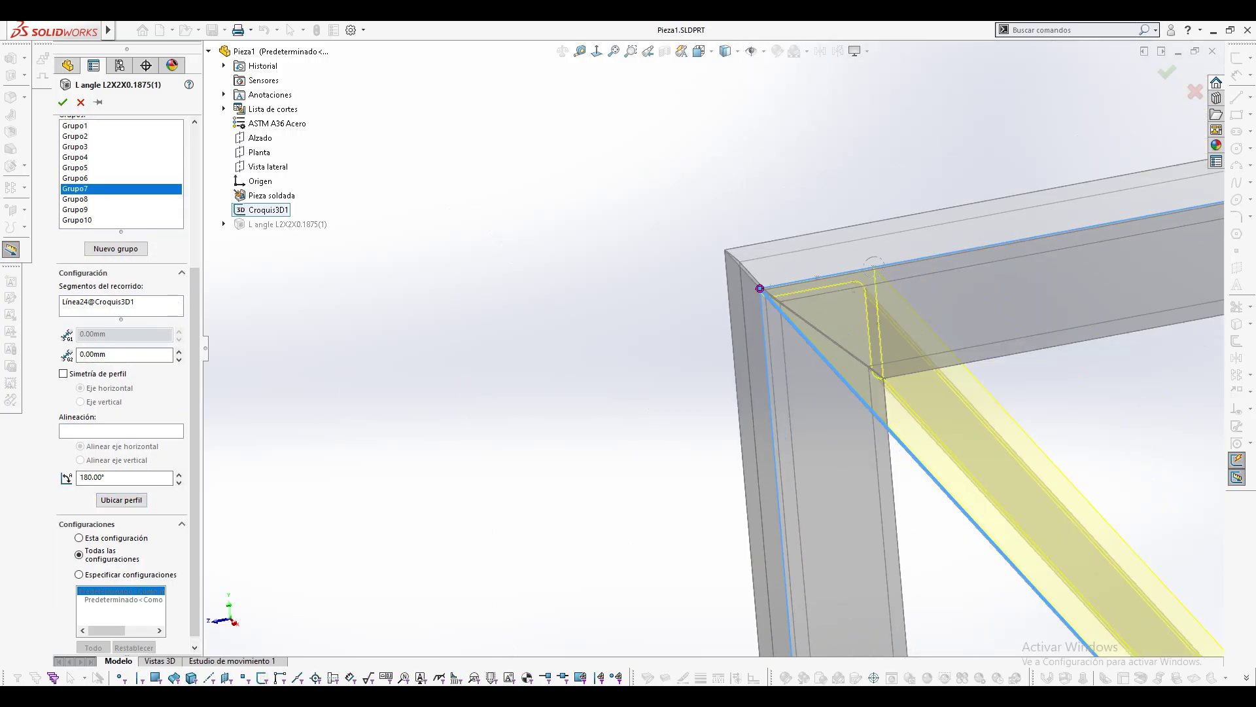
Set the rotation angle of Grupo8, the right-end top crossbar, to 270°.
{"action": "scroll", "coordinate": [1041, 293], "scroll_direction": "down", "scroll_amount": 10}
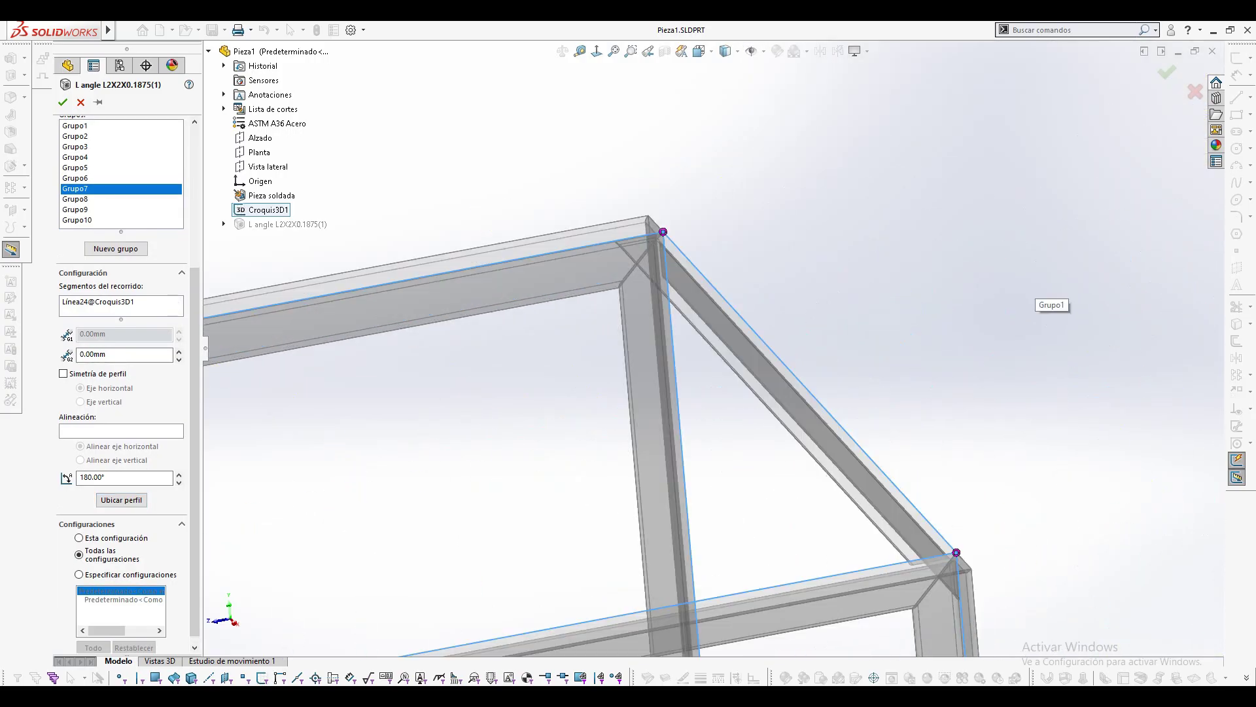
{"action": "left_click", "coordinate": [75, 178]}
{"action": "left_click", "coordinate": [75, 199]}
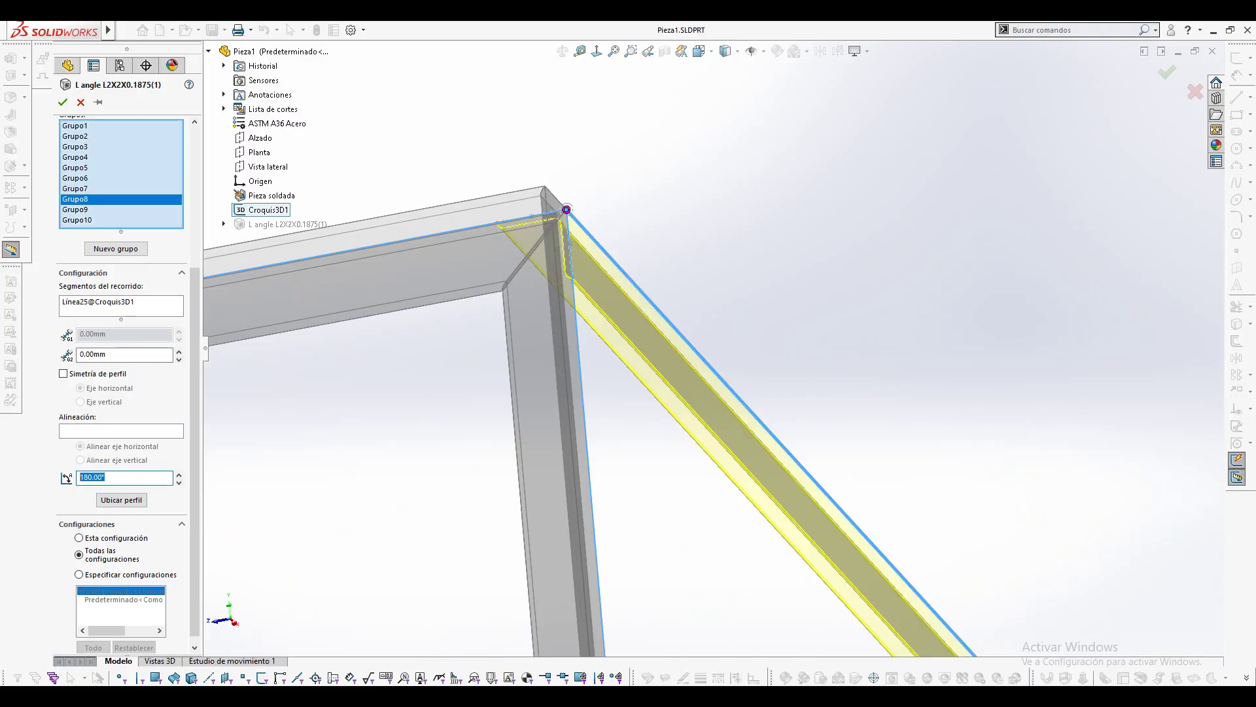
{"action": "type", "text": "0"}
{"action": "key", "text": "Return"}
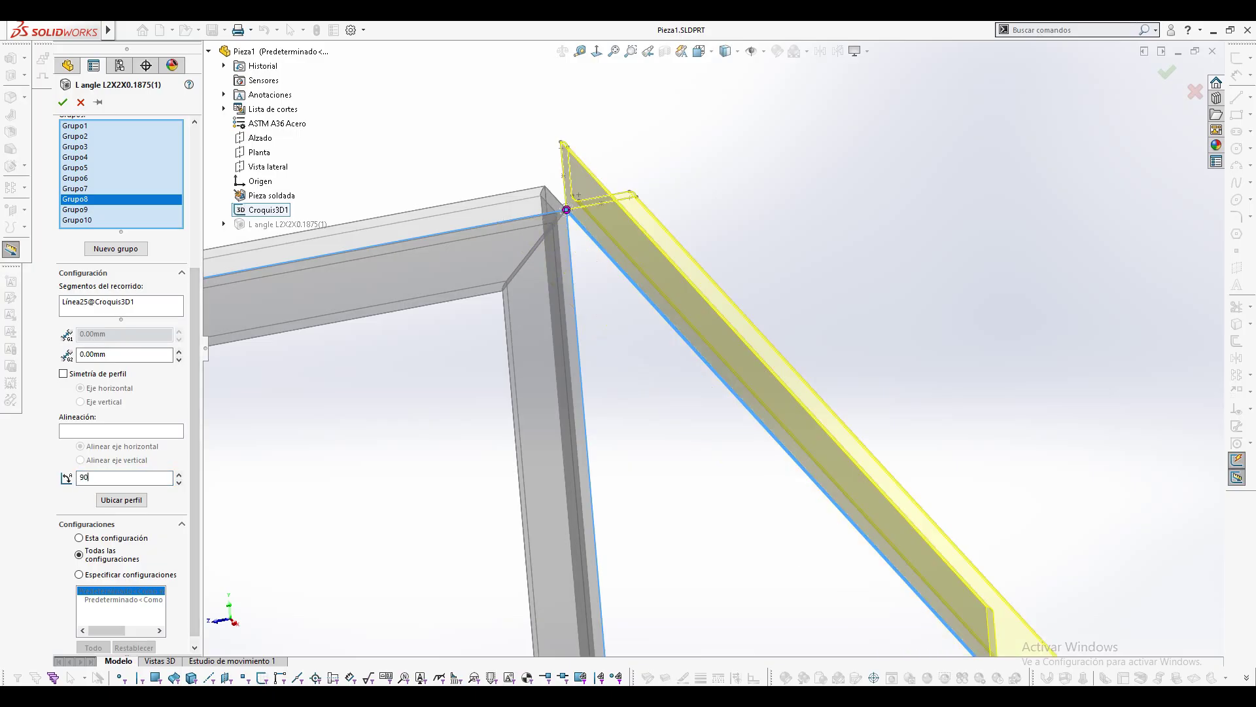
{"action": "key", "text": "Return"}
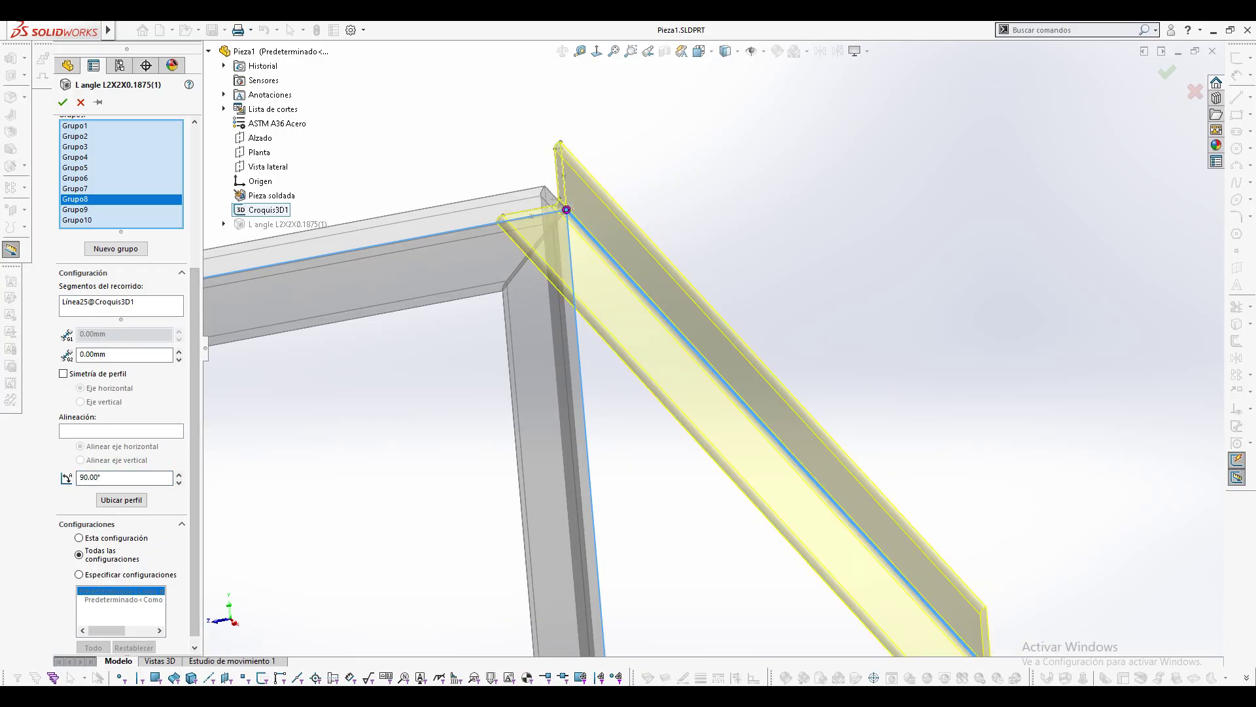
{"action": "type", "text": "180"}
{"action": "key", "text": "Return"}
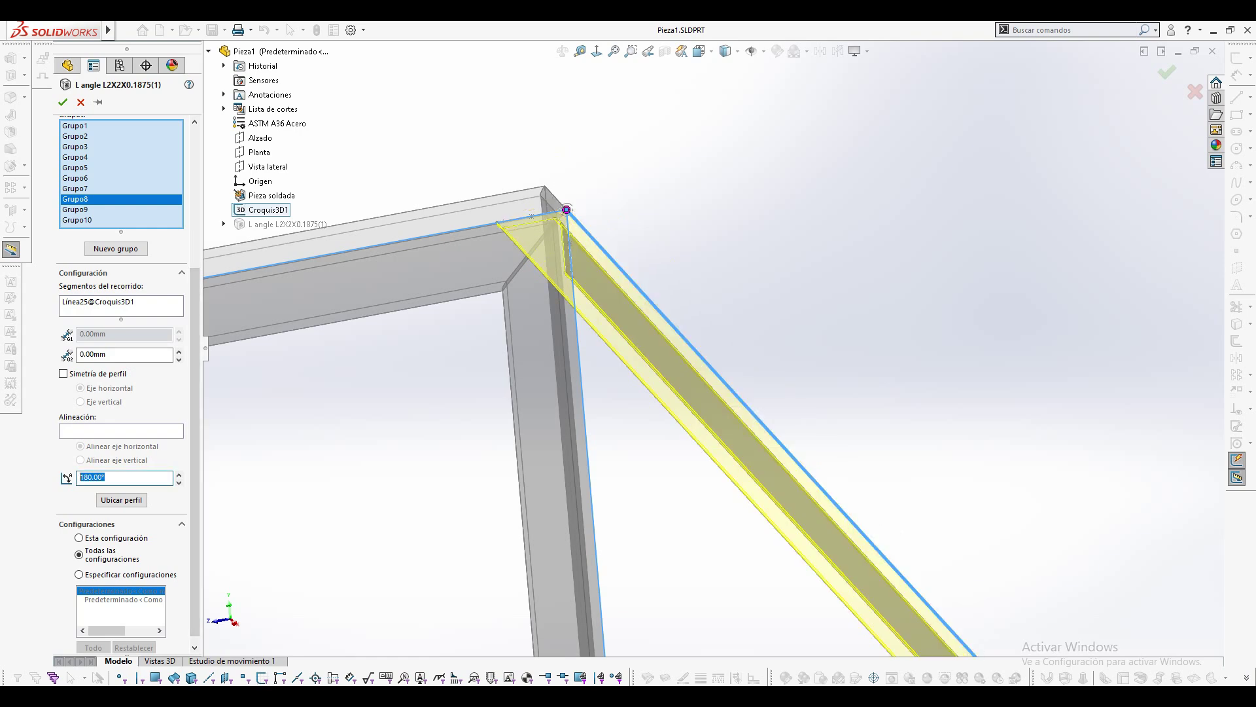
{"action": "key", "text": "Return"}
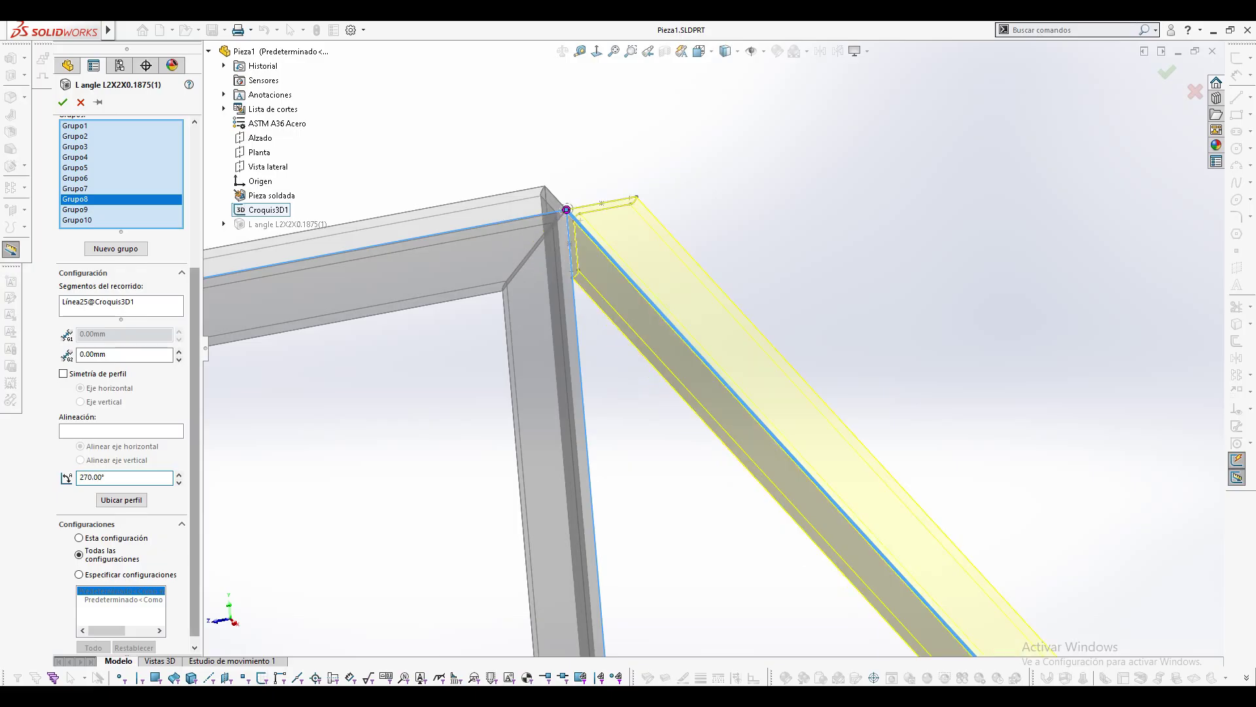
Relocate Grupo8's profile by the outer tip of its horizontal leg and accept the structural member changes.
{"action": "left_click", "coordinate": [122, 500]}
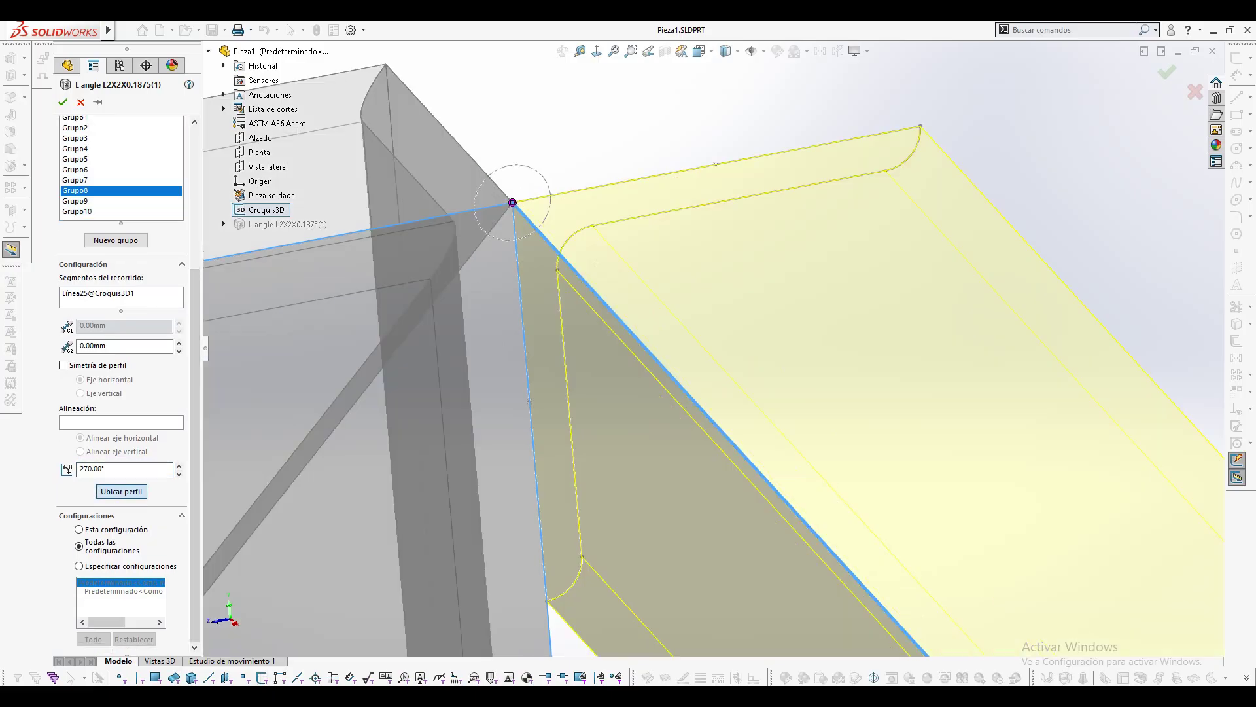
{"action": "left_click", "coordinate": [920, 126]}
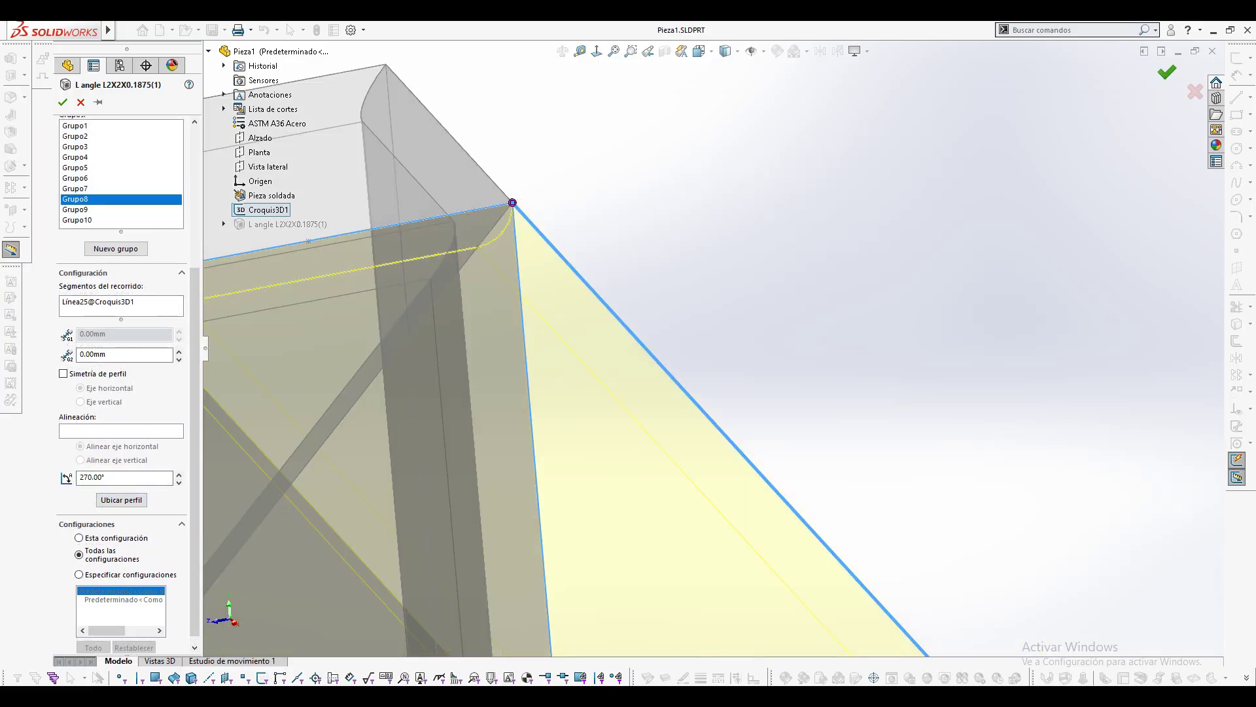
{"action": "key", "text": "Return"}
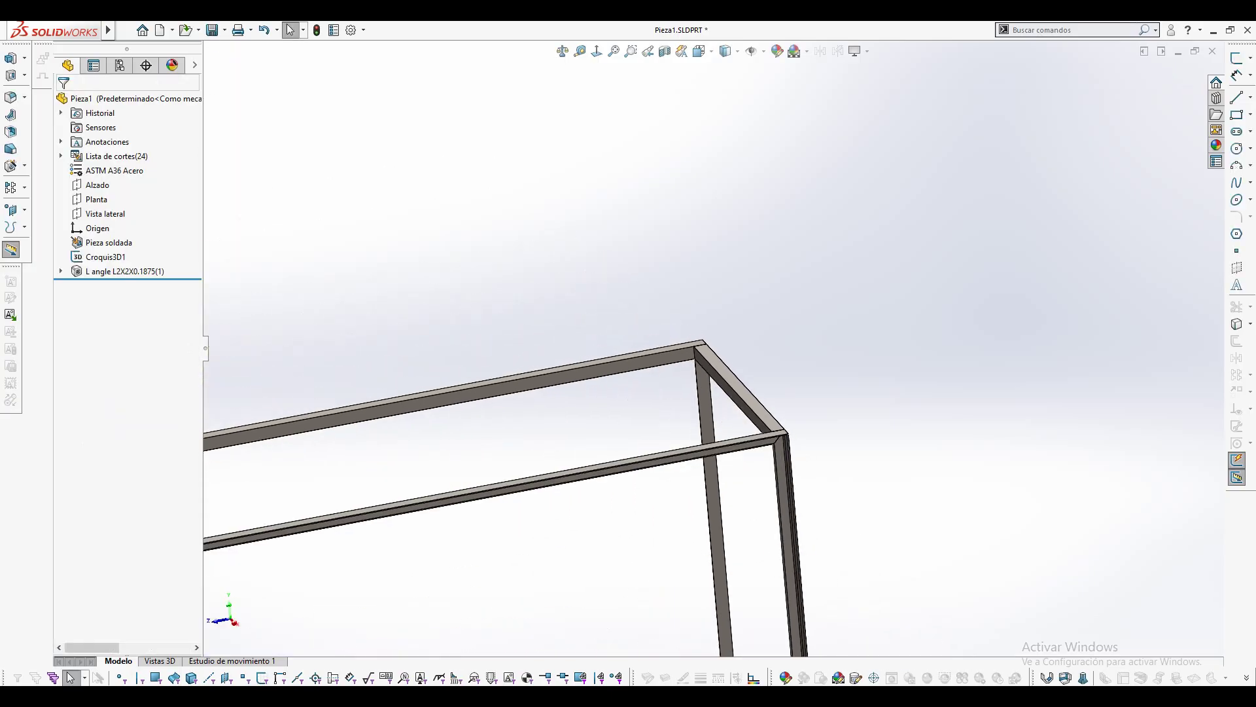
Start a sketch on the inner vertical face of the left-end top crossbar.
{"action": "mouse_move", "coordinate": [618, 431]}
{"action": "middle_mouse_down"}
{"action": "mouse_move", "coordinate": [640, 461]}
{"action": "mouse_move", "coordinate": [614, 428]}
{"action": "middle_mouse_up"}
{"action": "middle_click_drag", "start_coordinate": [419, 412], "coordinate": [386, 428]}
{"action": "scroll", "coordinate": [366, 401], "scroll_direction": "down", "scroll_amount": 3}
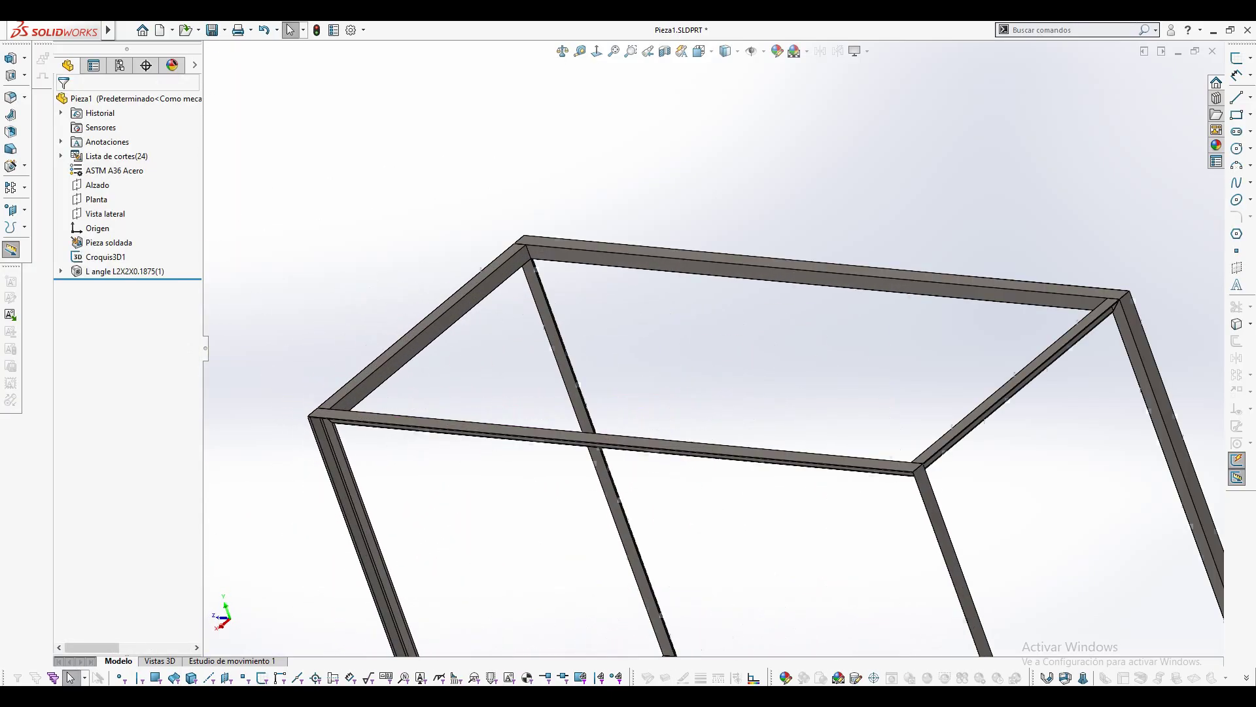
{"action": "left_click", "coordinate": [407, 371]}
{"action": "left_click", "coordinate": [450, 253]}
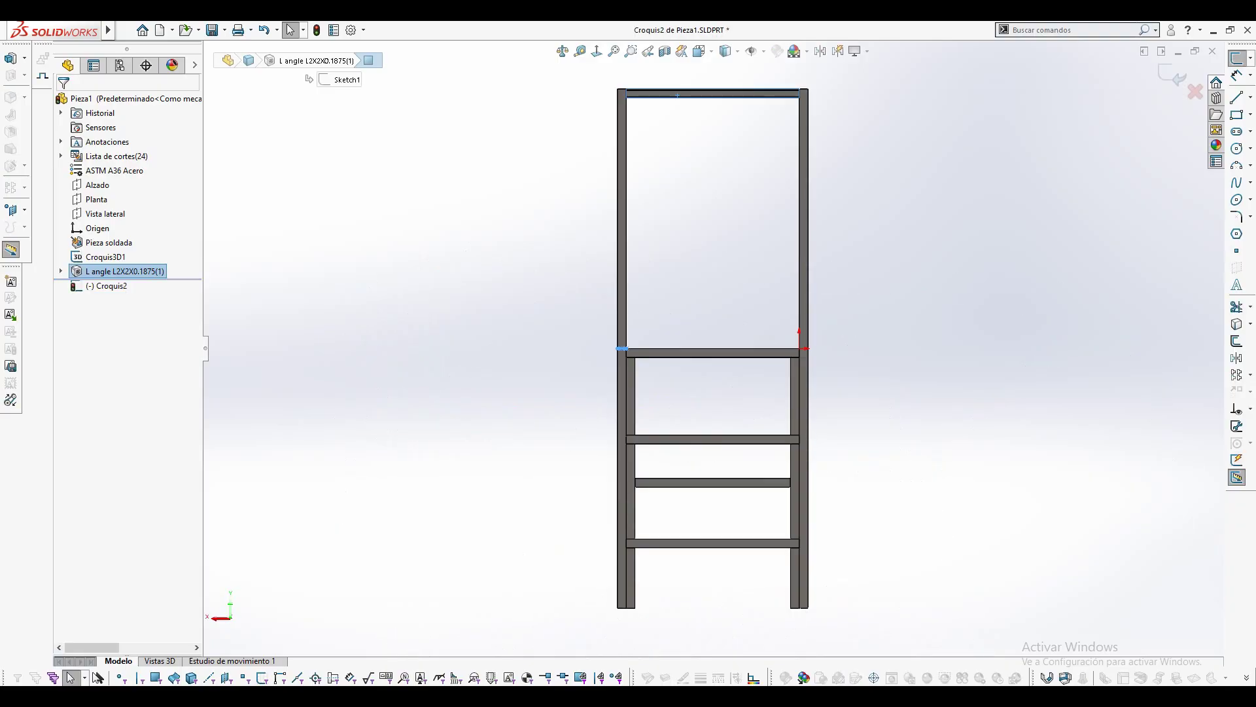
Sketch a vertical line about 1.1 m long down the post's inner edge from the end frame's upper inner corner.
{"action": "scroll", "coordinate": [758, 71], "scroll_direction": "down", "scroll_amount": 7}
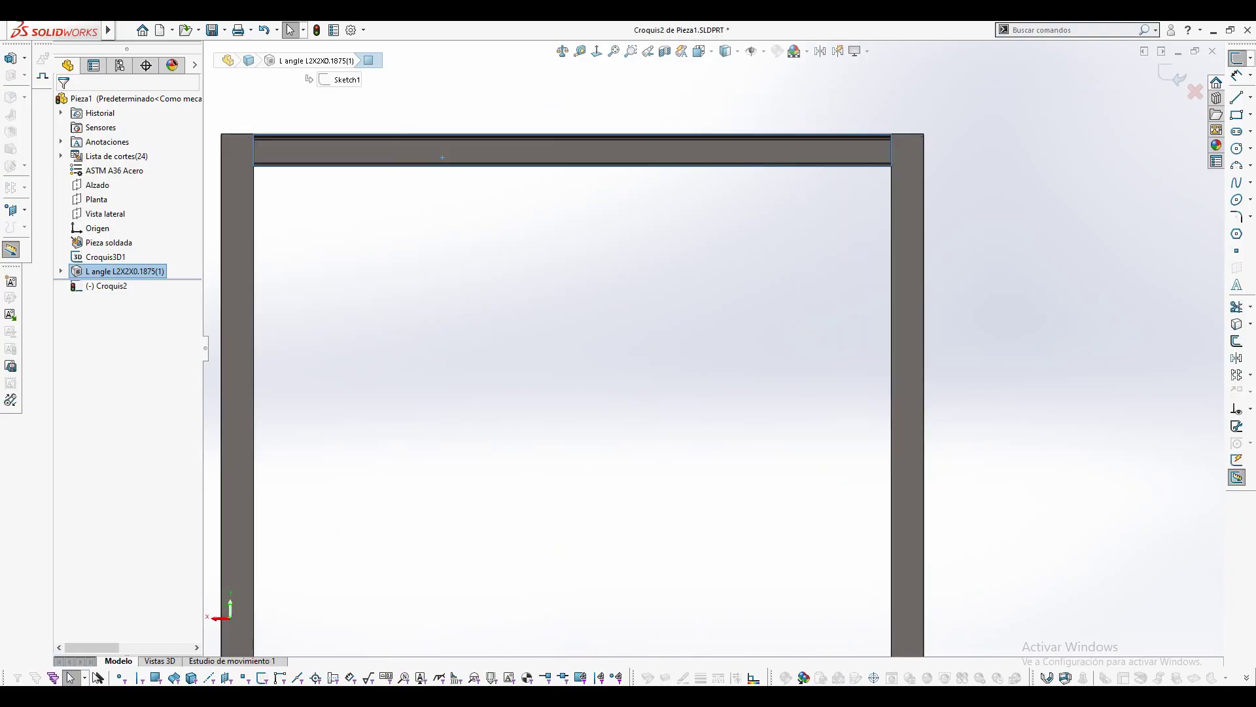
{"action": "key", "text": "Escape"}
{"action": "key", "text": "l"}
{"action": "scroll", "coordinate": [713, 349], "scroll_direction": "up", "scroll_amount": 3}
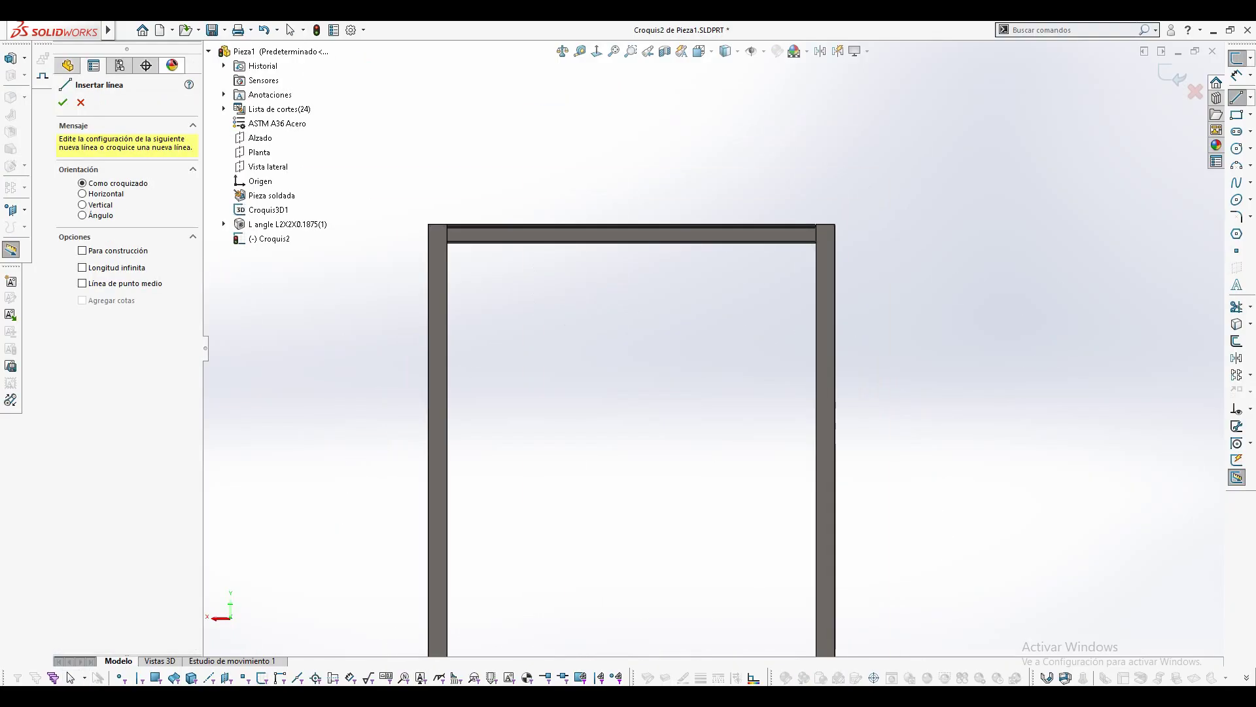
{"action": "left_click", "coordinate": [208, 51]}
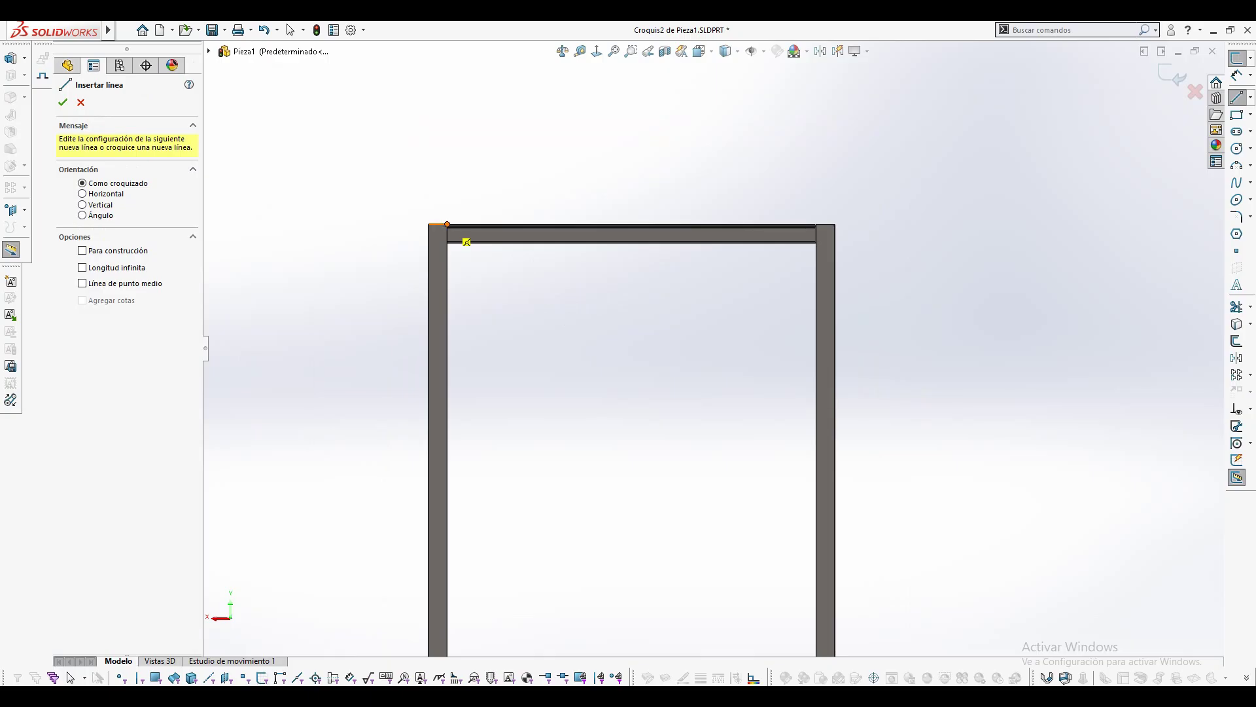
{"action": "left_click", "coordinate": [446, 225]}
{"action": "scroll", "coordinate": [458, 389], "scroll_direction": "up", "scroll_amount": 3}
{"action": "middle_click_drag", "start_coordinate": [517, 381], "coordinate": [434, 262], "text": "ctrl"}
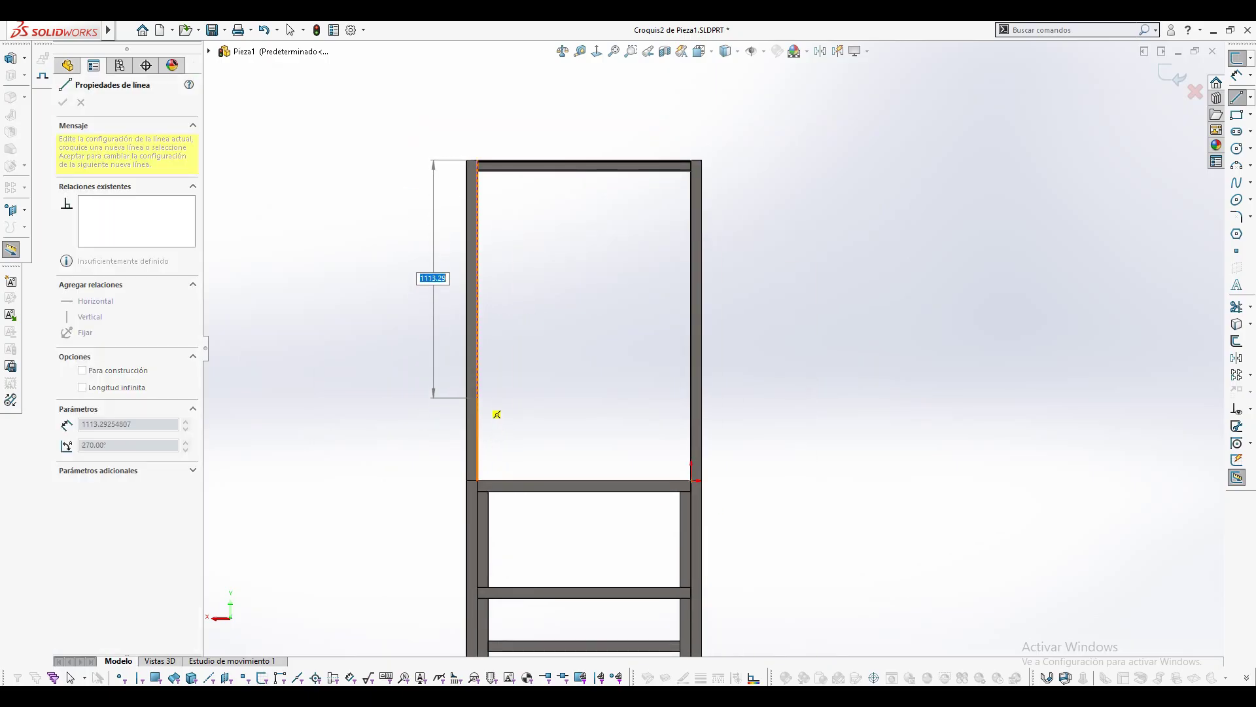
{"action": "left_click", "coordinate": [477, 392]}
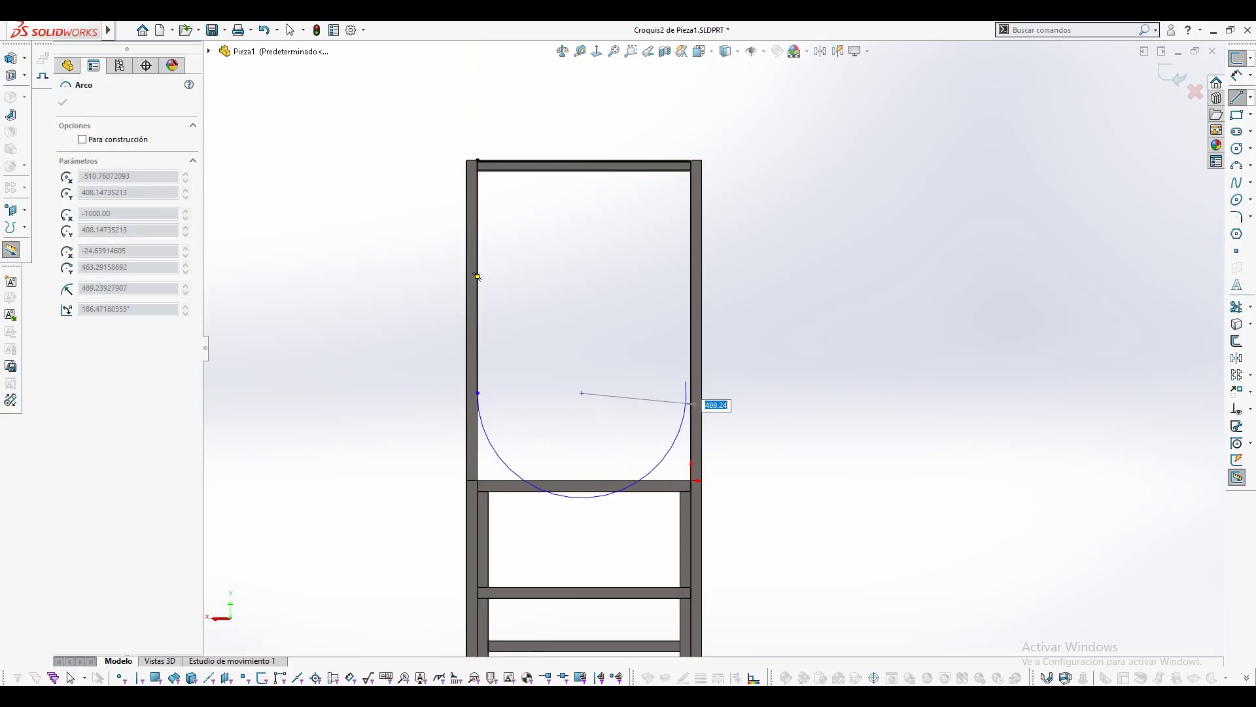
Continue the profile with a downward-bulging arc to the opposite post and a vertical line about 1028 mm up to its upper inner corner.
{"action": "left_click", "coordinate": [692, 379]}
{"action": "scroll", "coordinate": [745, 181], "scroll_direction": "down", "scroll_amount": 5}
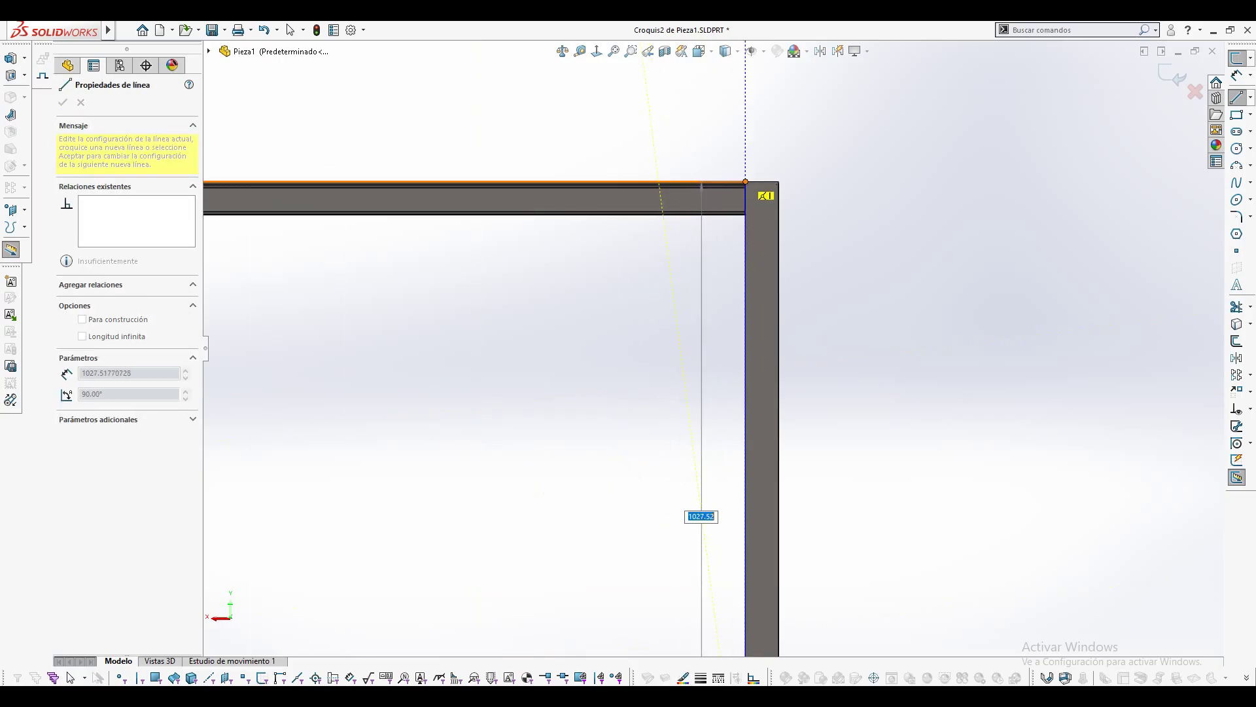
{"action": "left_click", "coordinate": [745, 181]}
{"action": "key", "text": "Escape"}
Move the arc upward by its centre and make it tangent to the upper edge of the crossbar below.
{"action": "scroll", "coordinate": [717, 352], "scroll_direction": "up", "scroll_amount": 8}
{"action": "scroll", "coordinate": [588, 588], "scroll_direction": "down", "scroll_amount": 5}
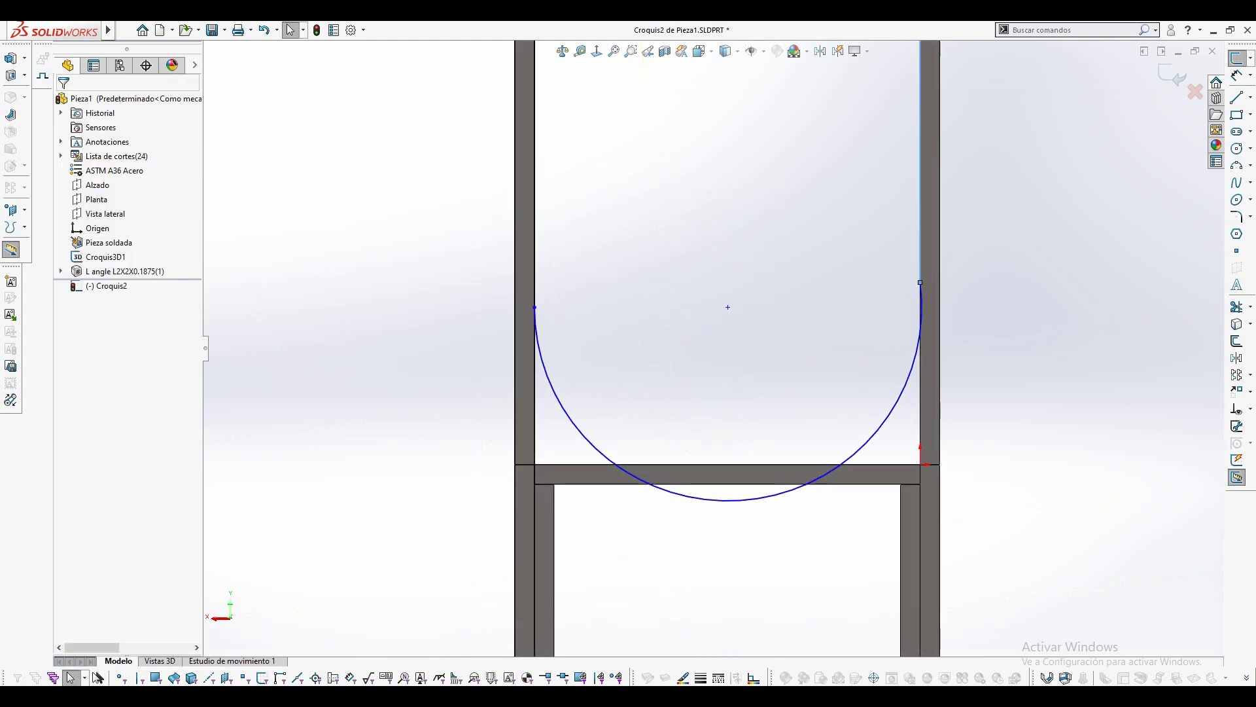
{"action": "left_click_drag", "start_coordinate": [728, 307], "coordinate": [728, 246]}
{"action": "key", "text": "Escape"}
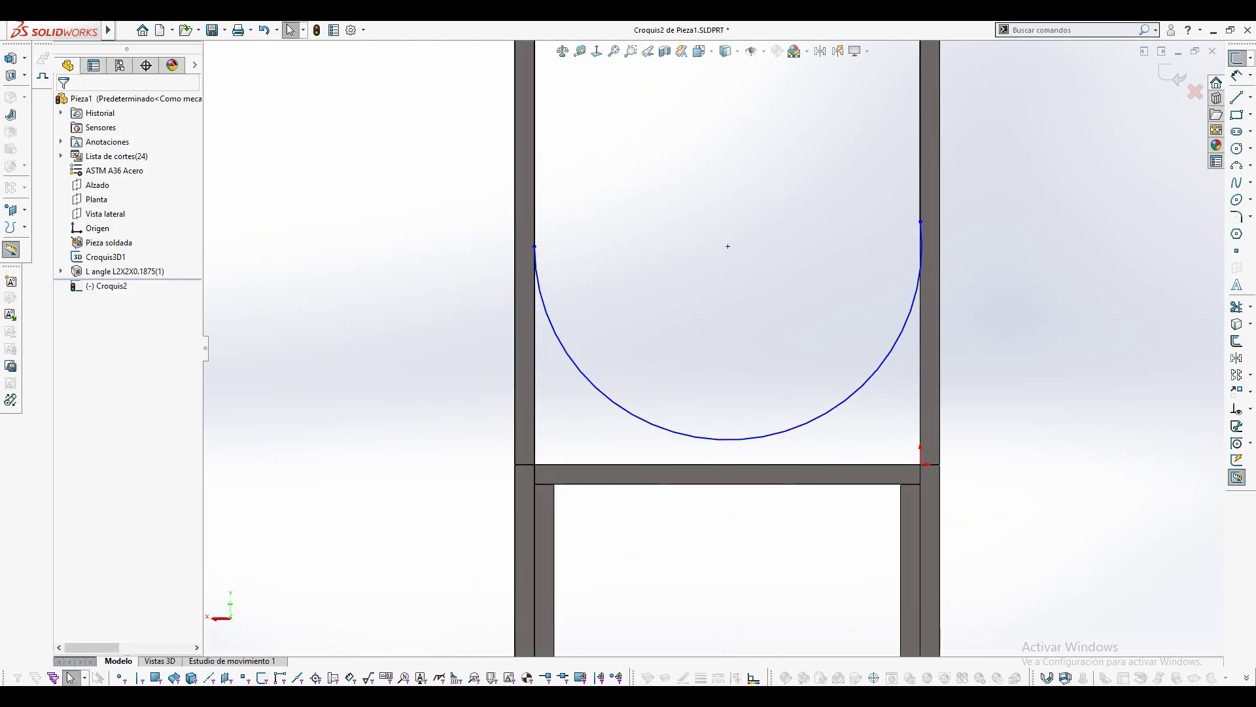
{"action": "left_click", "coordinate": [727, 439]}
{"action": "left_click", "coordinate": [733, 464], "text": "ctrl"}
{"action": "left_click", "coordinate": [764, 305]}
{"action": "key", "text": "Escape"}
{"action": "scroll", "coordinate": [728, 327], "scroll_direction": "up", "scroll_amount": 4}
{"action": "scroll", "coordinate": [619, 319], "scroll_direction": "down", "scroll_amount": 5}
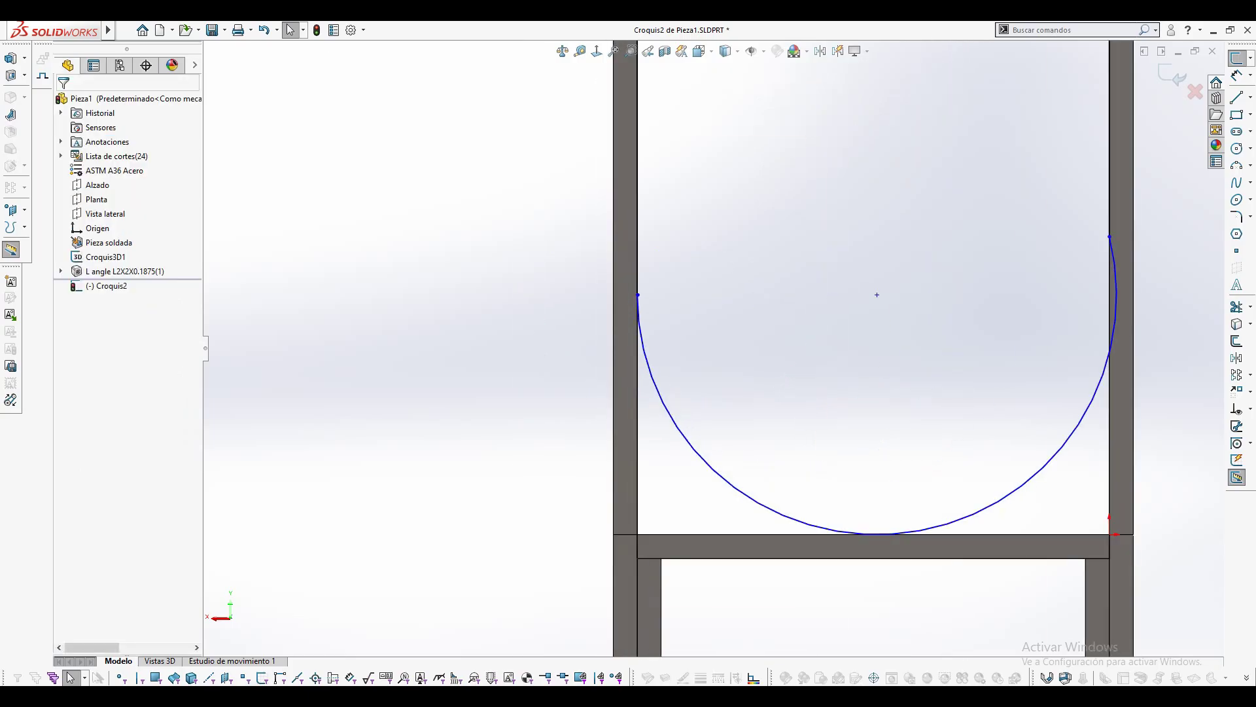
Make the arc tangent to both vertical lines of the U-shaped profile.
{"action": "left_click", "coordinate": [638, 270]}
{"action": "left_click", "coordinate": [648, 363], "text": "ctrl"}
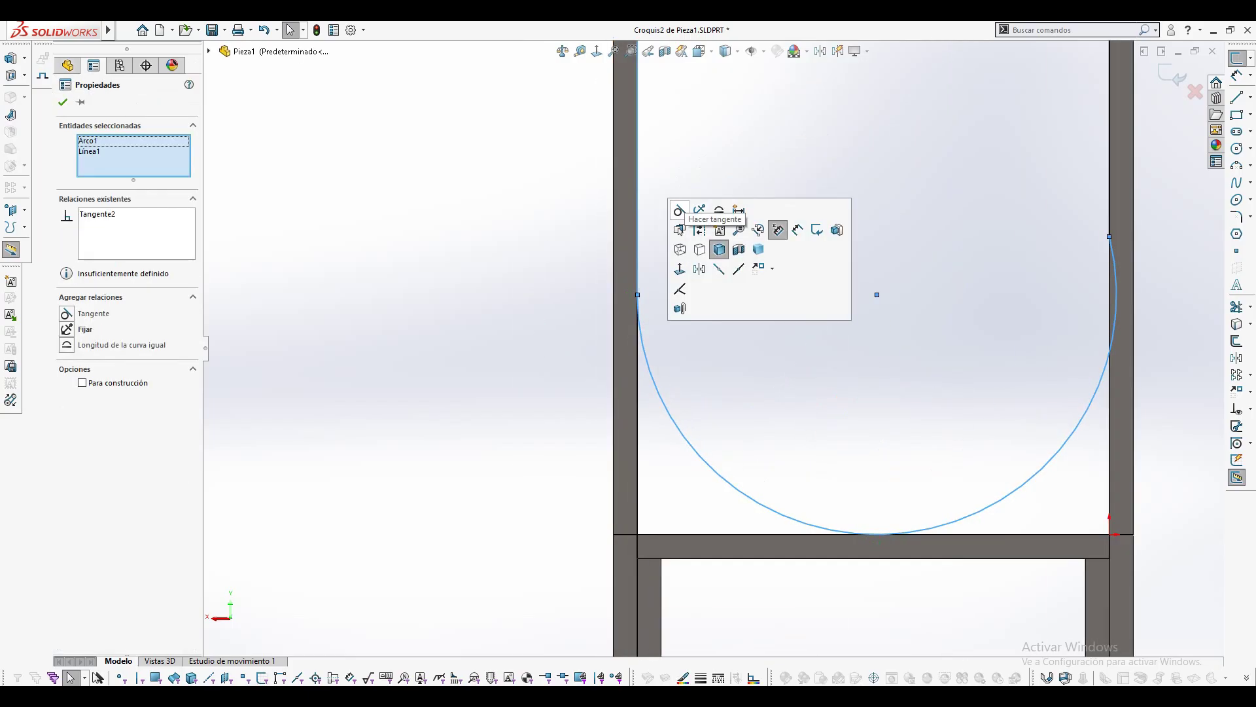
{"action": "left_click", "coordinate": [679, 211]}
{"action": "key", "text": "Escape"}
{"action": "middle_click_drag", "start_coordinate": [1122, 295], "coordinate": [821, 341], "text": "ctrl"}
{"action": "left_click", "coordinate": [823, 367]}
{"action": "left_click", "coordinate": [813, 373]}
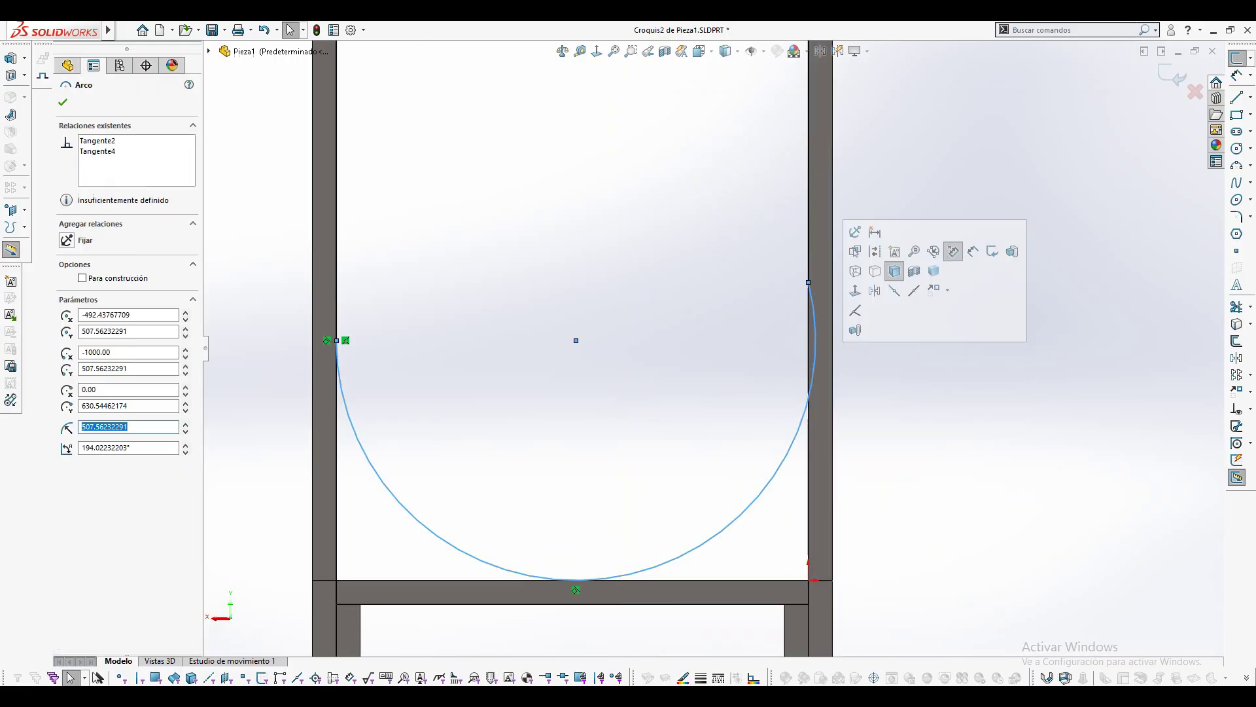
{"action": "left_click", "coordinate": [809, 251], "text": "ctrl"}
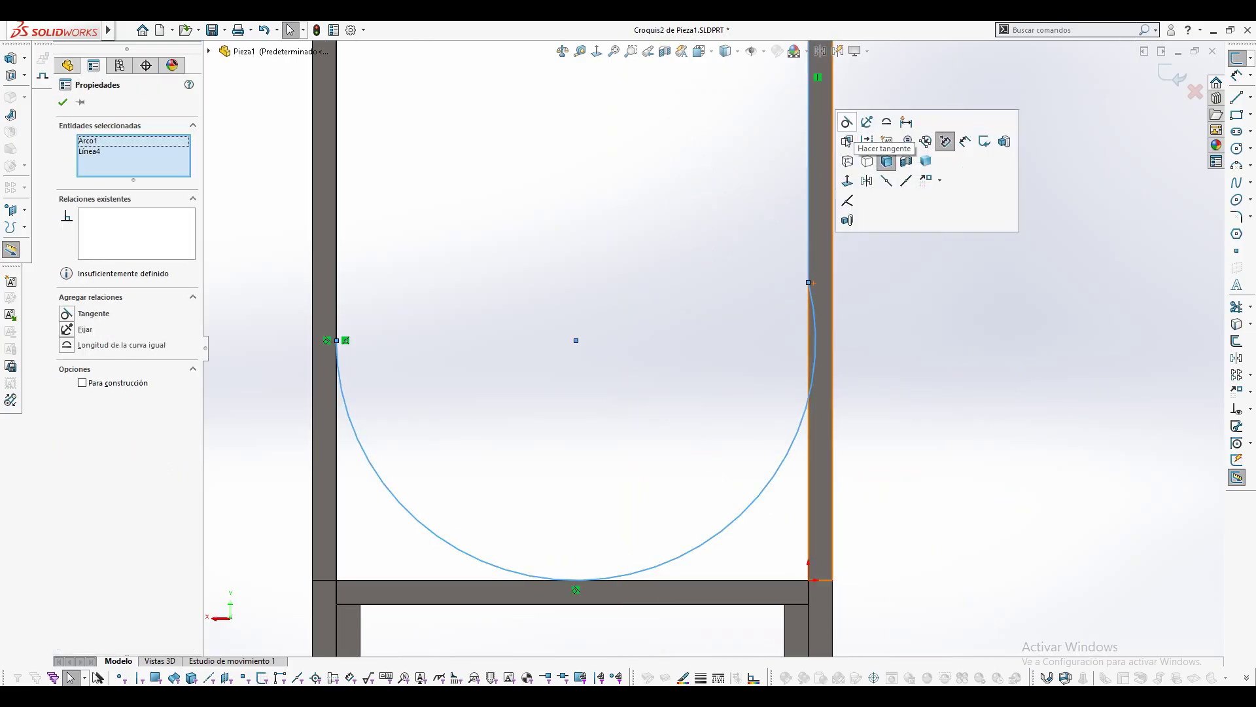
{"action": "left_click", "coordinate": [849, 122]}
Begin a boss extrusion of the U-shaped sketch, declining to close the profile with model edges.
{"action": "scroll", "coordinate": [849, 123], "scroll_direction": "up", "scroll_amount": 1}
{"action": "scroll", "coordinate": [714, 348], "scroll_direction": "up", "scroll_amount": 6}
{"action": "middle_click_drag", "start_coordinate": [556, 255], "coordinate": [684, 275]}
{"action": "scroll", "coordinate": [681, 270], "scroll_direction": "down", "scroll_amount": 2}
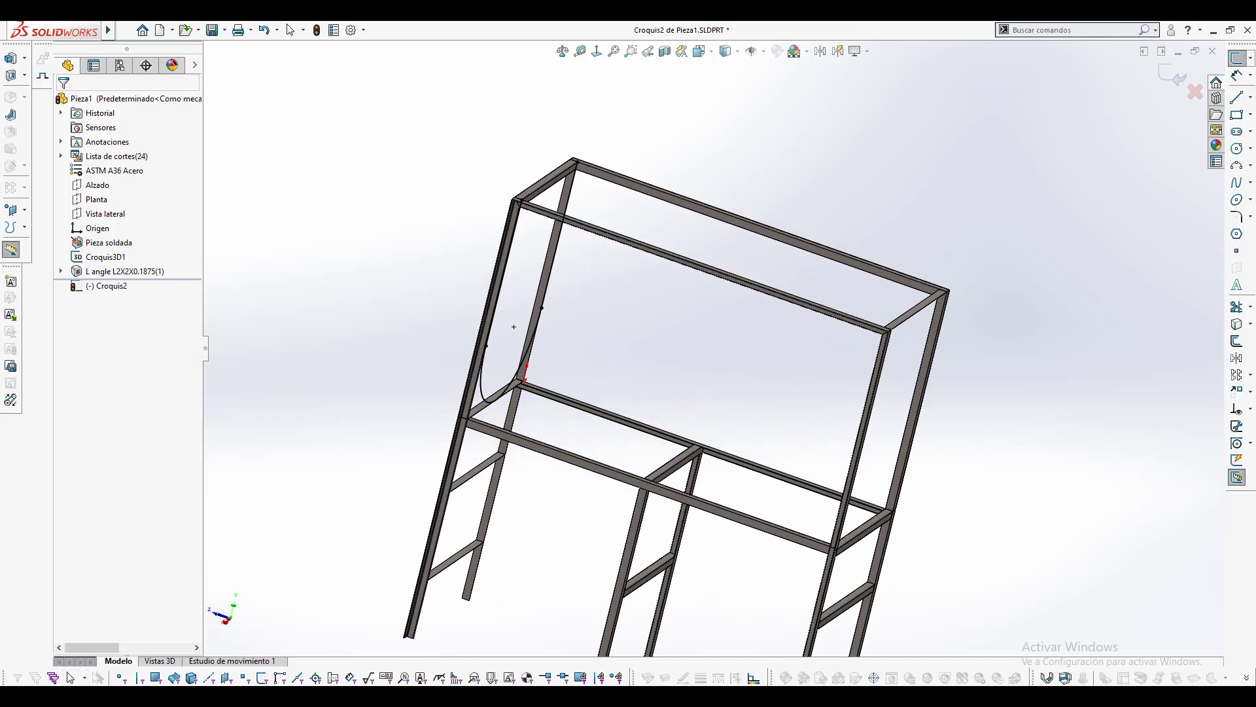
{"action": "scroll", "coordinate": [577, 172], "scroll_direction": "down", "scroll_amount": 3}
{"action": "scroll", "coordinate": [564, 172], "scroll_direction": "down", "scroll_amount": 2}
{"action": "middle_click_drag", "start_coordinate": [570, 183], "coordinate": [458, 190]}
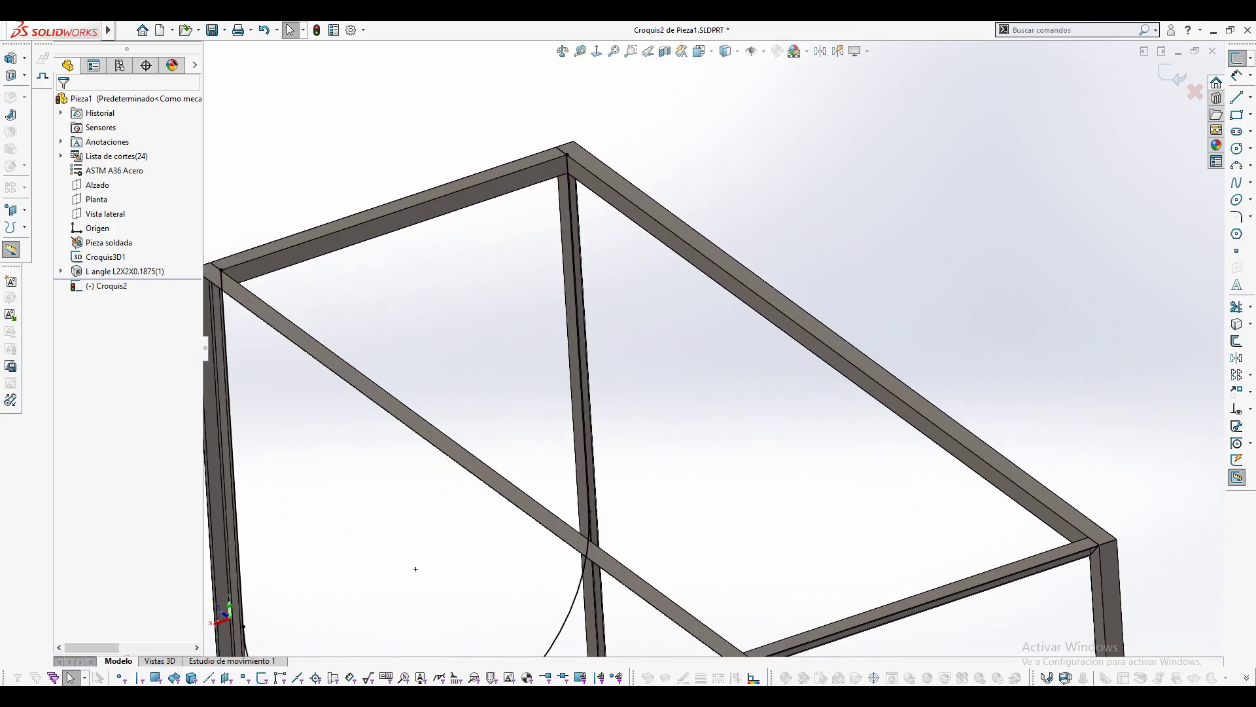
{"action": "key", "text": "space"}
{"action": "left_click", "coordinate": [659, 378]}
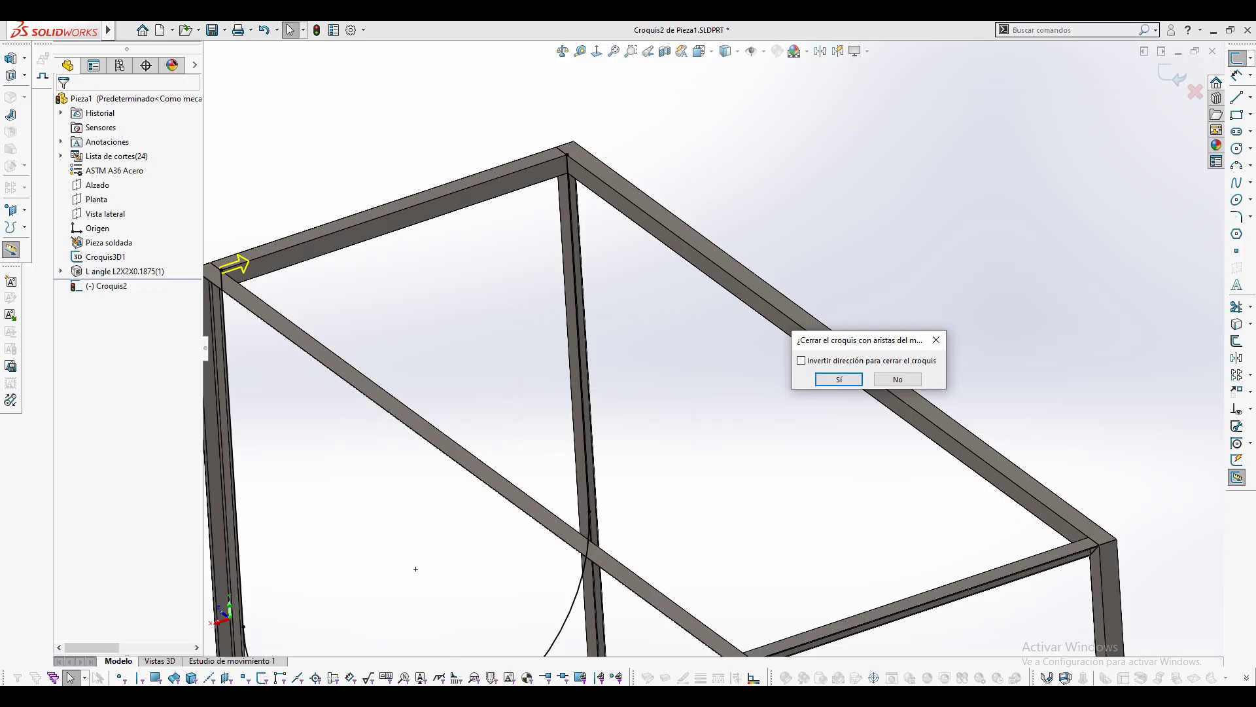
{"action": "left_click", "coordinate": [898, 379]}
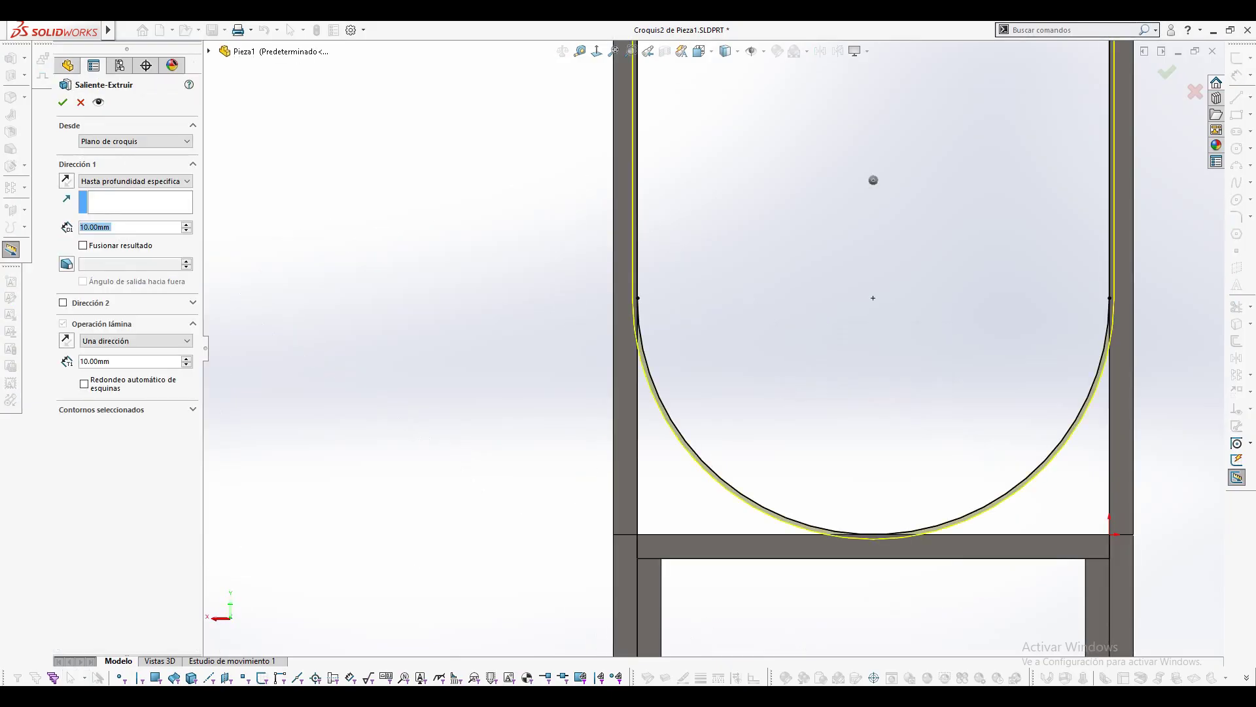
Set the thin feature's wall thickness to 4.5 mm and reverse its thickness direction.
{"action": "scroll", "coordinate": [718, 350], "scroll_direction": "up", "scroll_amount": 3}
{"action": "middle_click_drag", "start_coordinate": [718, 349], "coordinate": [824, 406]}
{"action": "scroll", "coordinate": [694, 334], "scroll_direction": "up", "scroll_amount": 2}
{"action": "scroll", "coordinate": [609, 150], "scroll_direction": "down", "scroll_amount": 3}
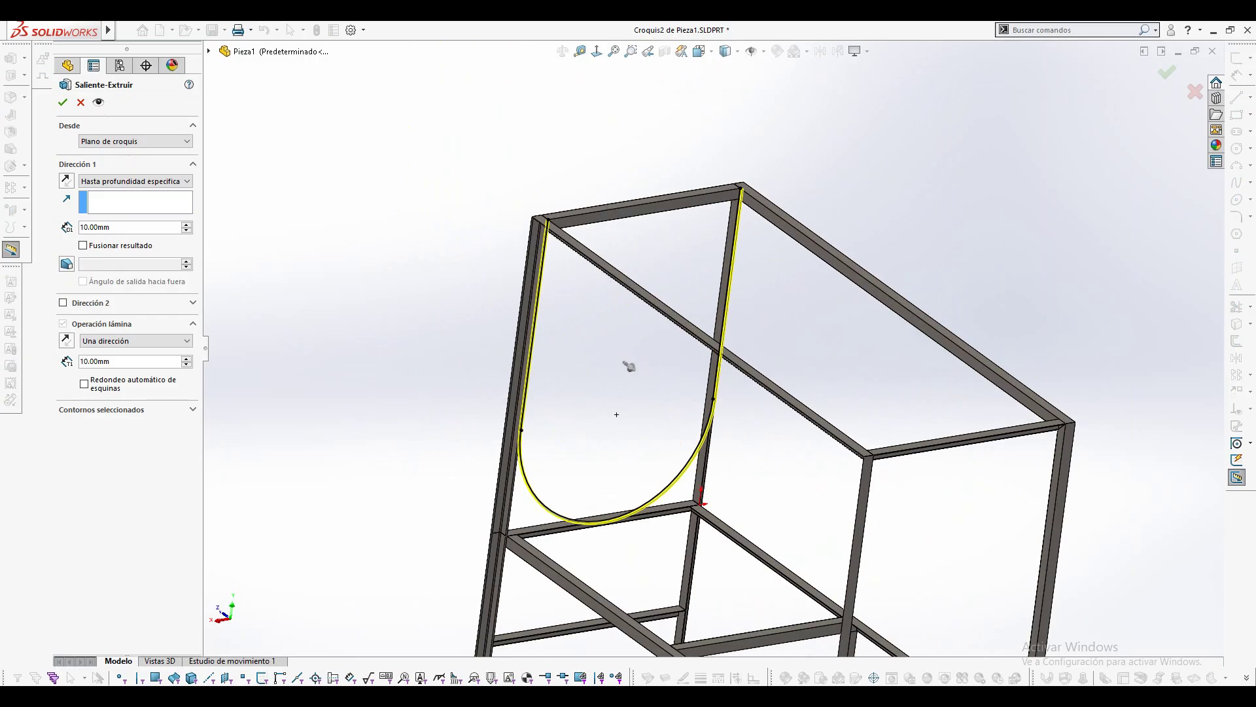
{"action": "scroll", "coordinate": [710, 220], "scroll_direction": "down", "scroll_amount": 5}
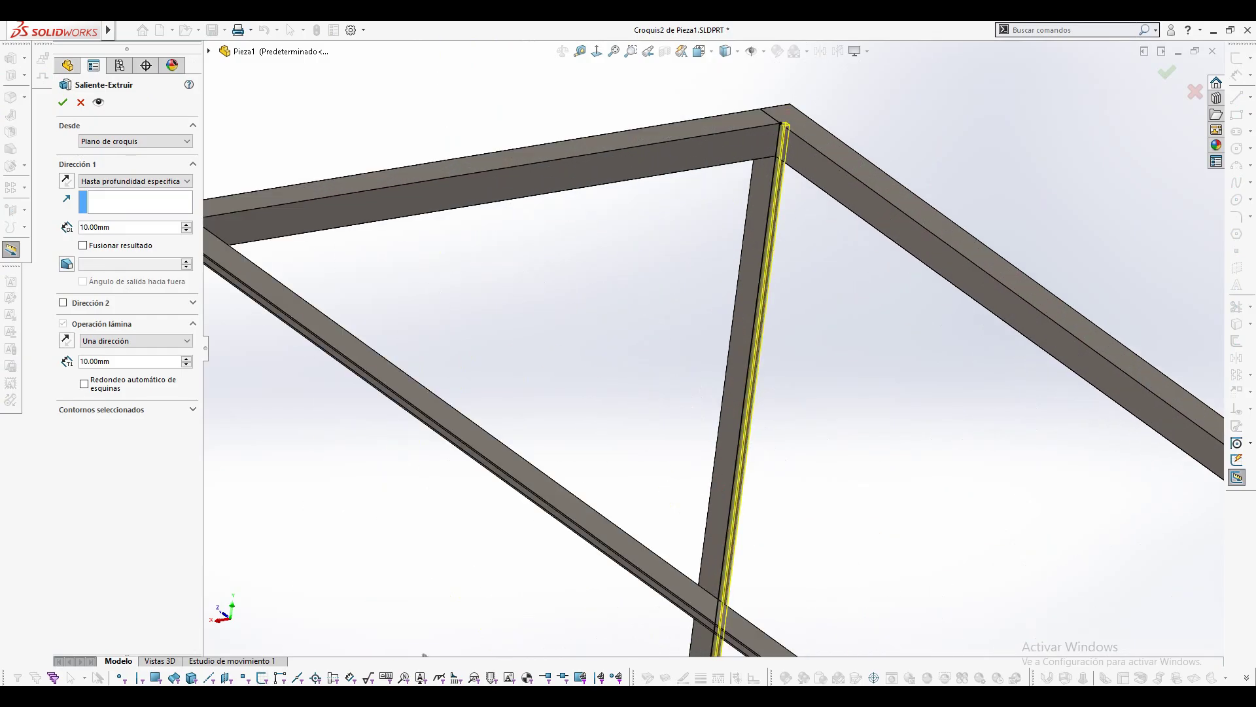
{"action": "type", "text": "4"}
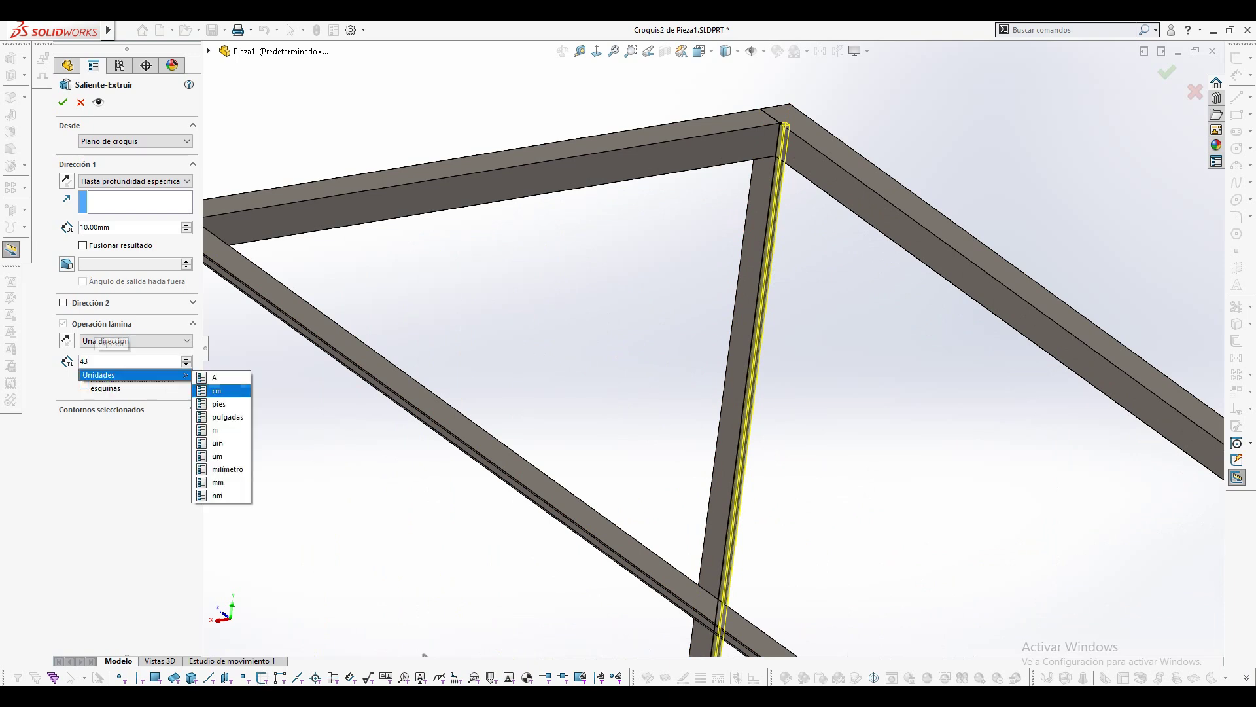
{"action": "type", "text": ".5"}
{"action": "key", "text": "Return"}
{"action": "scroll", "coordinate": [517, 566], "scroll_direction": "up", "scroll_amount": 3}
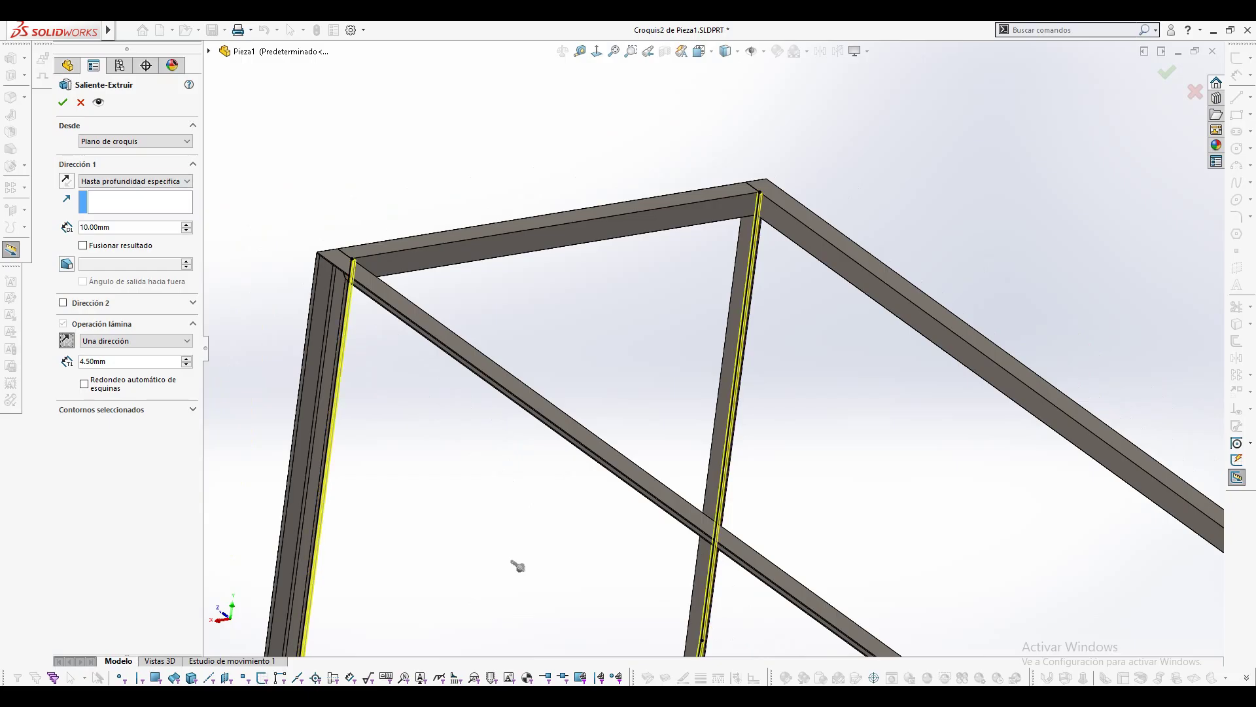
Extrude the U-shaped sheet up to the inner vertical face of the opposite end's top crossbar and accept the feature.
{"action": "left_click", "coordinate": [136, 181]}
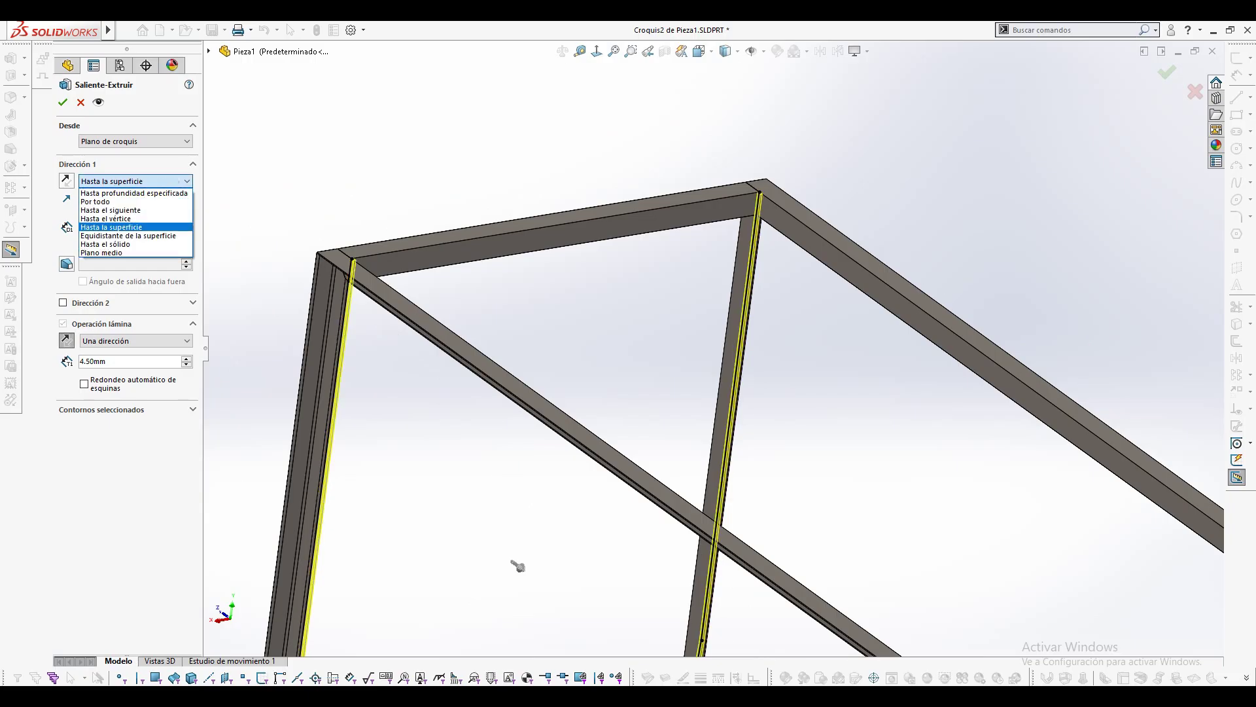
{"action": "left_click", "coordinate": [111, 227]}
{"action": "scroll", "coordinate": [712, 350], "scroll_direction": "up", "scroll_amount": 3}
{"action": "middle_click_drag", "start_coordinate": [654, 327], "coordinate": [811, 418]}
{"action": "scroll", "coordinate": [1144, 550], "scroll_direction": "down", "scroll_amount": 7}
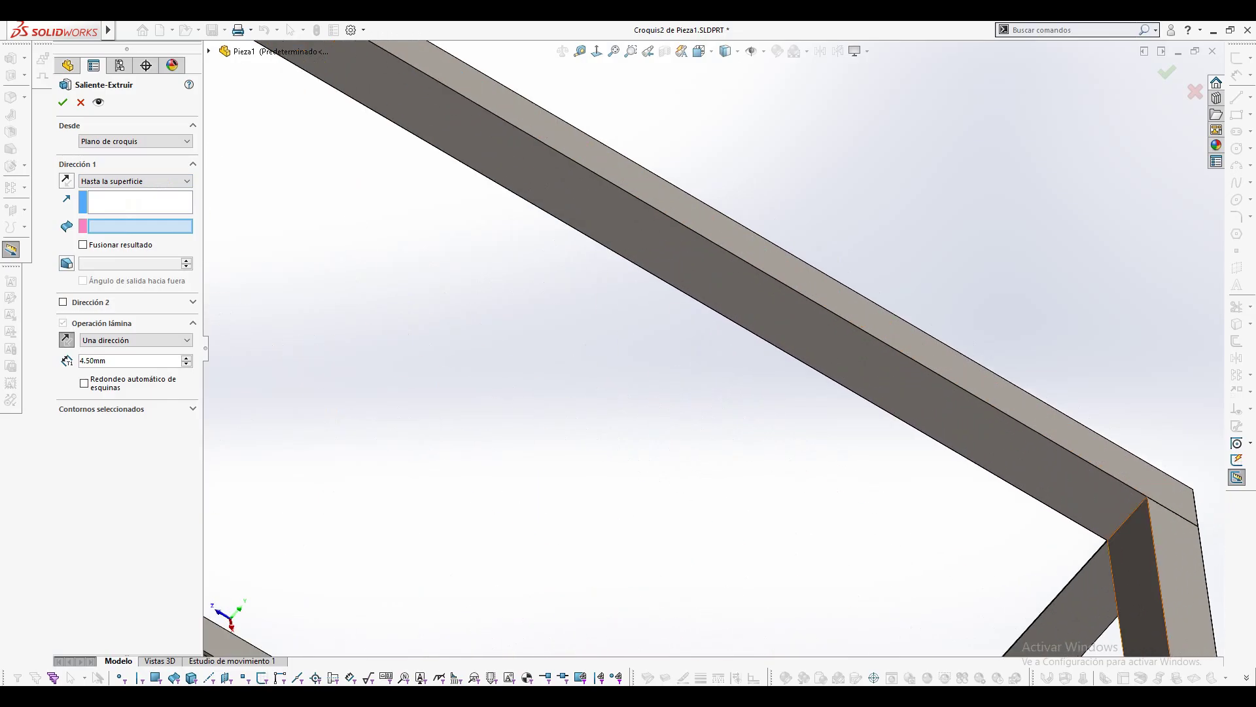
{"action": "left_click", "coordinate": [1140, 579]}
{"action": "right_click", "coordinate": [1140, 579]}
{"action": "scroll", "coordinate": [916, 419], "scroll_direction": "up", "scroll_amount": 4}
{"action": "middle_click_drag", "start_coordinate": [811, 393], "coordinate": [740, 380]}
{"action": "scroll", "coordinate": [583, 373], "scroll_direction": "up", "scroll_amount": 3}
{"action": "middle_click_drag", "start_coordinate": [583, 373], "coordinate": [556, 353]}
{"action": "key", "text": "Escape"}
Start another sketch on the inner vertical face of the left-end top crossbar.
{"action": "scroll", "coordinate": [357, 317], "scroll_direction": "down", "scroll_amount": 2}
{"action": "middle_click_drag", "start_coordinate": [467, 263], "coordinate": [354, 288]}
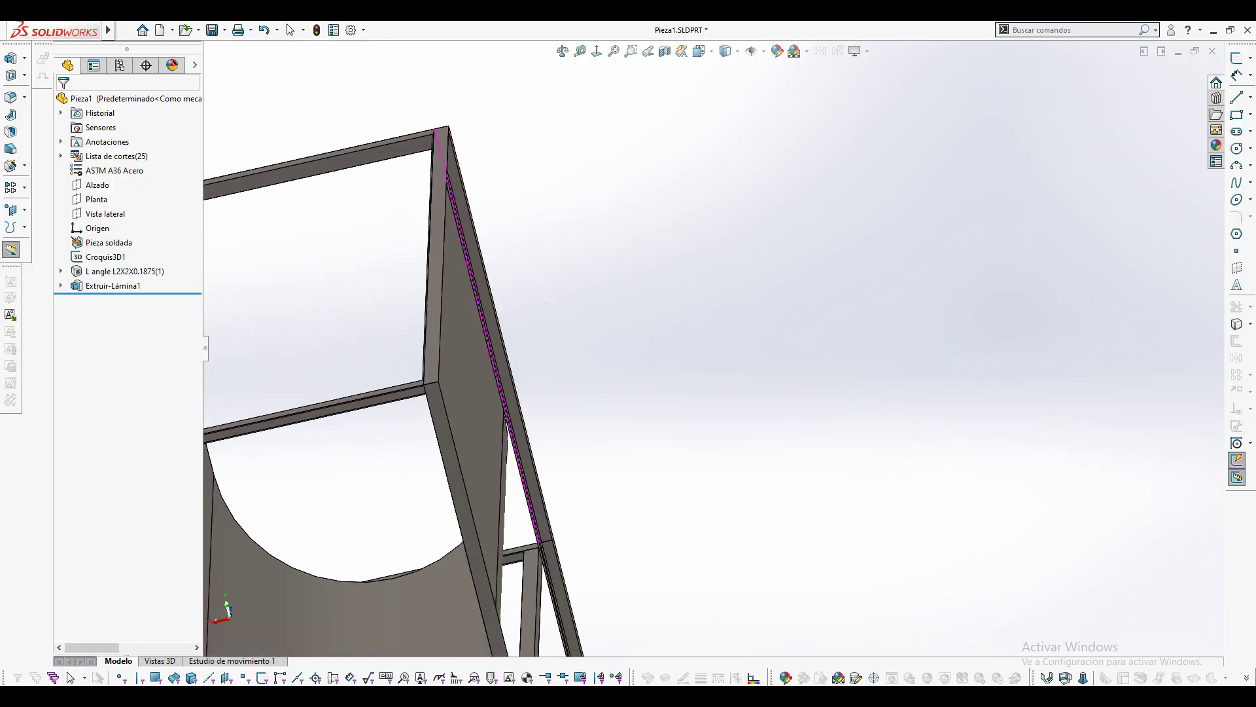
{"action": "scroll", "coordinate": [654, 262], "scroll_direction": "up", "scroll_amount": 3}
{"action": "scroll", "coordinate": [589, 249], "scroll_direction": "down", "scroll_amount": 6}
{"action": "left_click", "coordinate": [656, 255]}
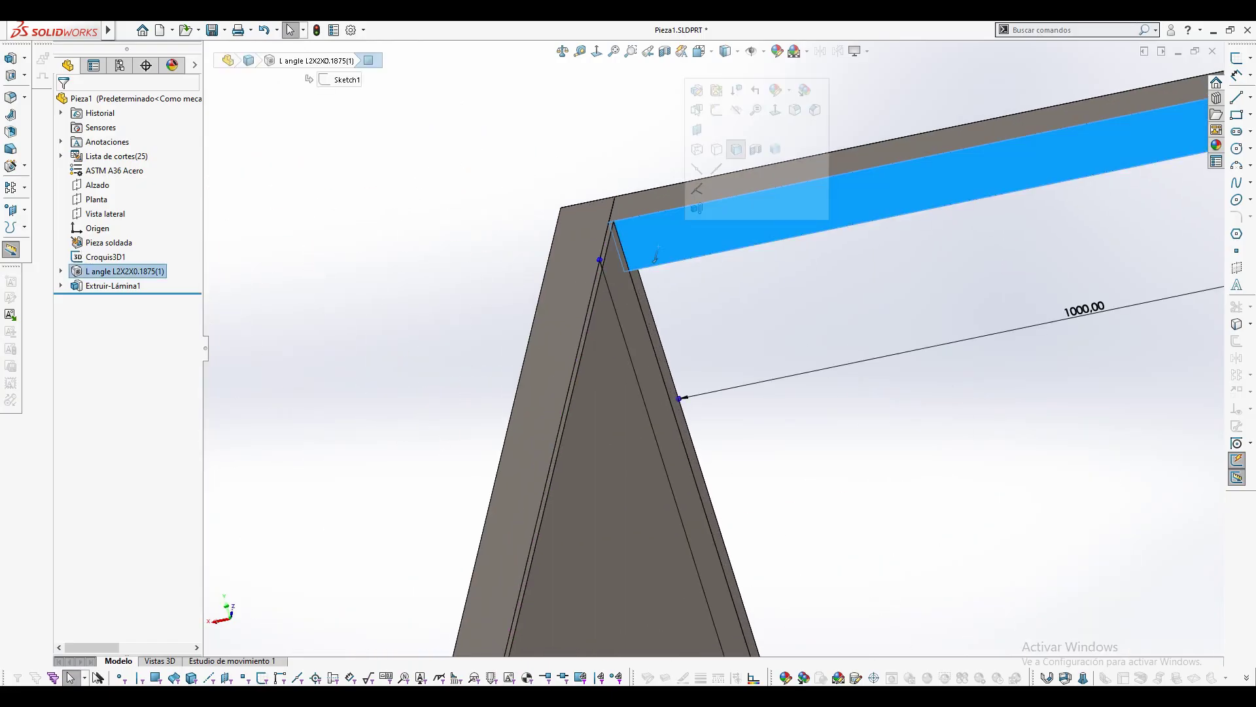
{"action": "left_click", "coordinate": [736, 149]}
Convert the U-shaped profile of Croquis2 into entities of the current sketch.
{"action": "scroll", "coordinate": [710, 101], "scroll_direction": "down", "scroll_amount": 3}
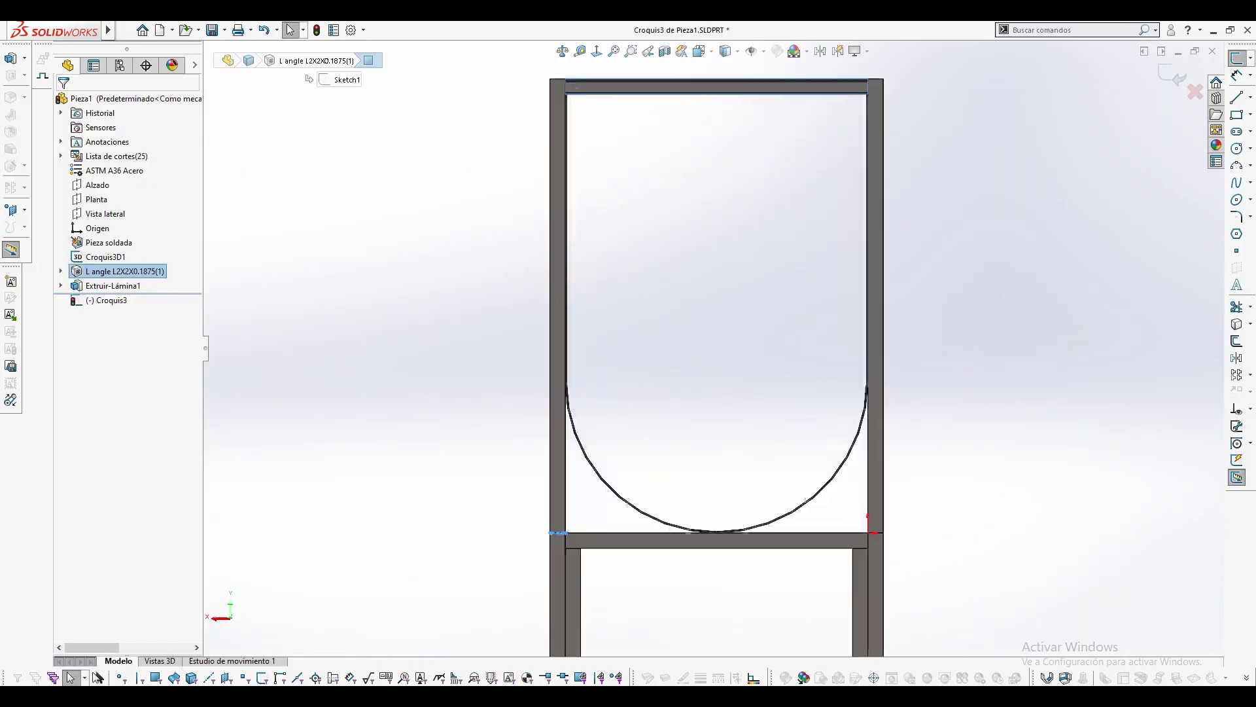
{"action": "scroll", "coordinate": [674, 422], "scroll_direction": "down", "scroll_amount": 5}
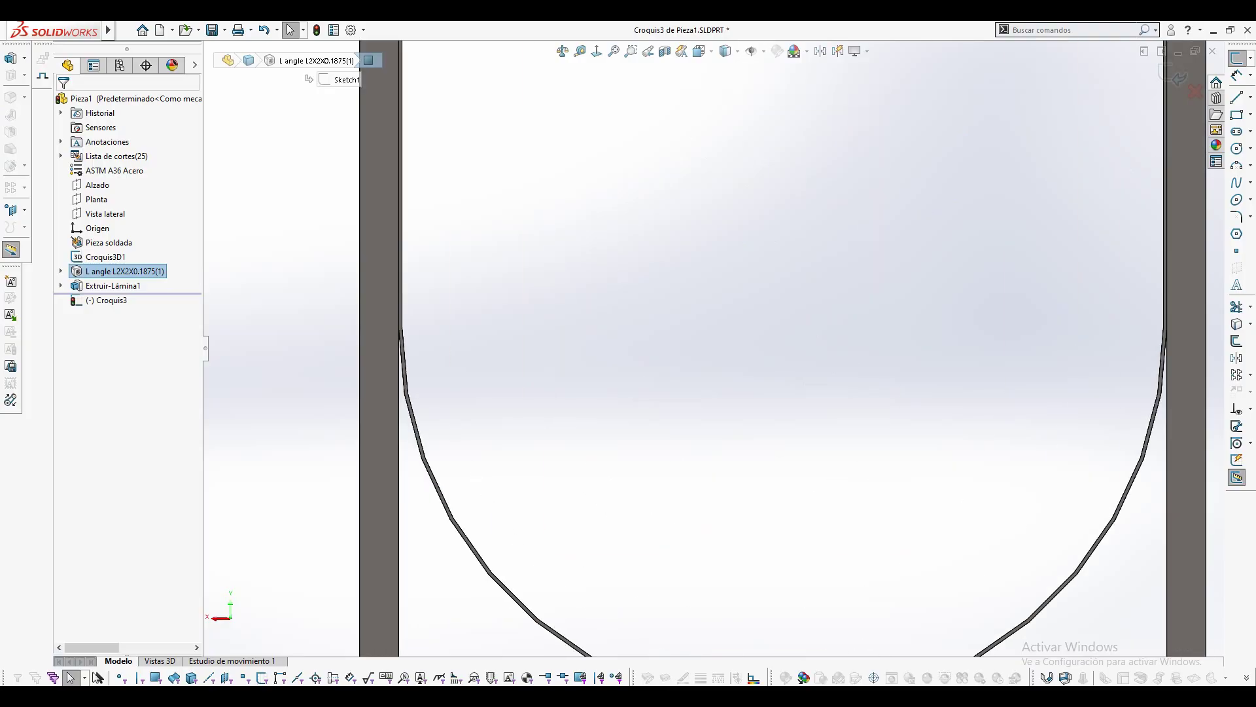
{"action": "left_click", "coordinate": [61, 286]}
{"action": "left_click", "coordinate": [105, 300]}
{"action": "scroll", "coordinate": [713, 314], "scroll_direction": "up", "scroll_amount": 7}
{"action": "scroll", "coordinate": [740, 222], "scroll_direction": "down", "scroll_amount": 4}
{"action": "scroll", "coordinate": [712, 345], "scroll_direction": "up", "scroll_amount": 2}
{"action": "key", "text": "s"}
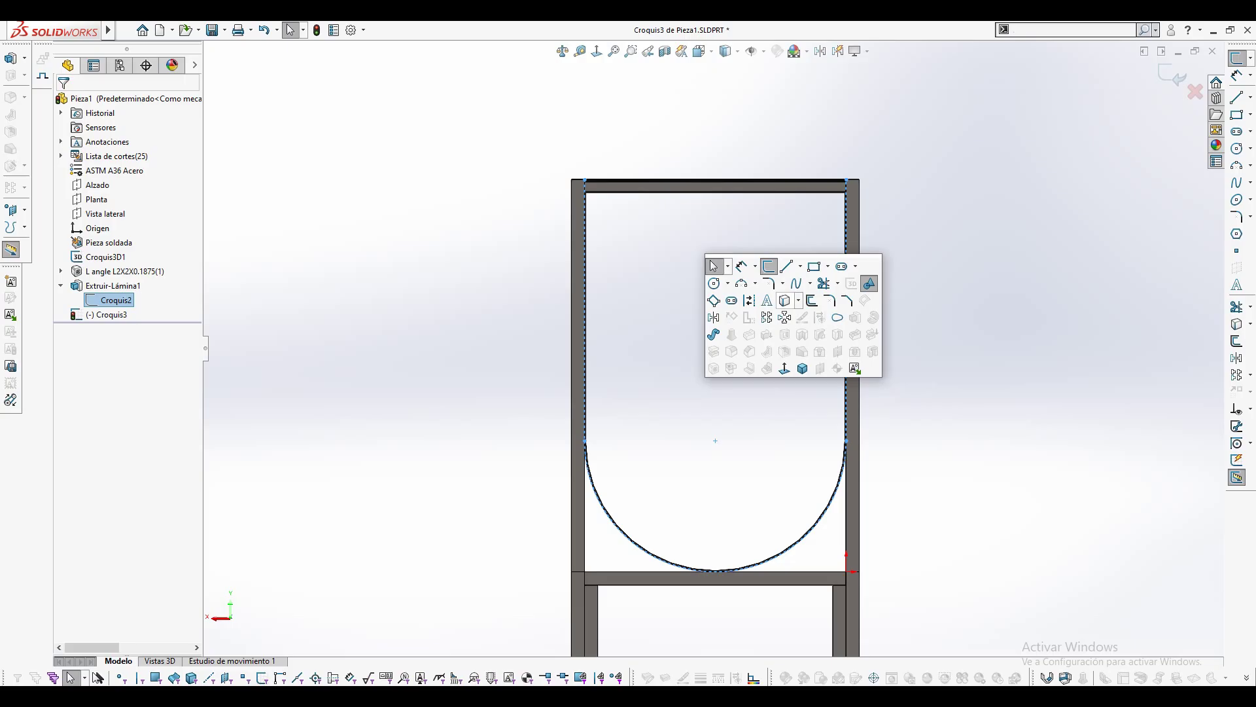
{"action": "left_click", "coordinate": [784, 301]}
Close the U-shaped profile with a horizontal line between its two upper endpoints.
{"action": "scroll", "coordinate": [683, 125], "scroll_direction": "down", "scroll_amount": 3}
{"action": "right_click_drag", "start_coordinate": [840, 164], "coordinate": [777, 163]}
{"action": "scroll", "coordinate": [561, 167], "scroll_direction": "down", "scroll_amount": 4}
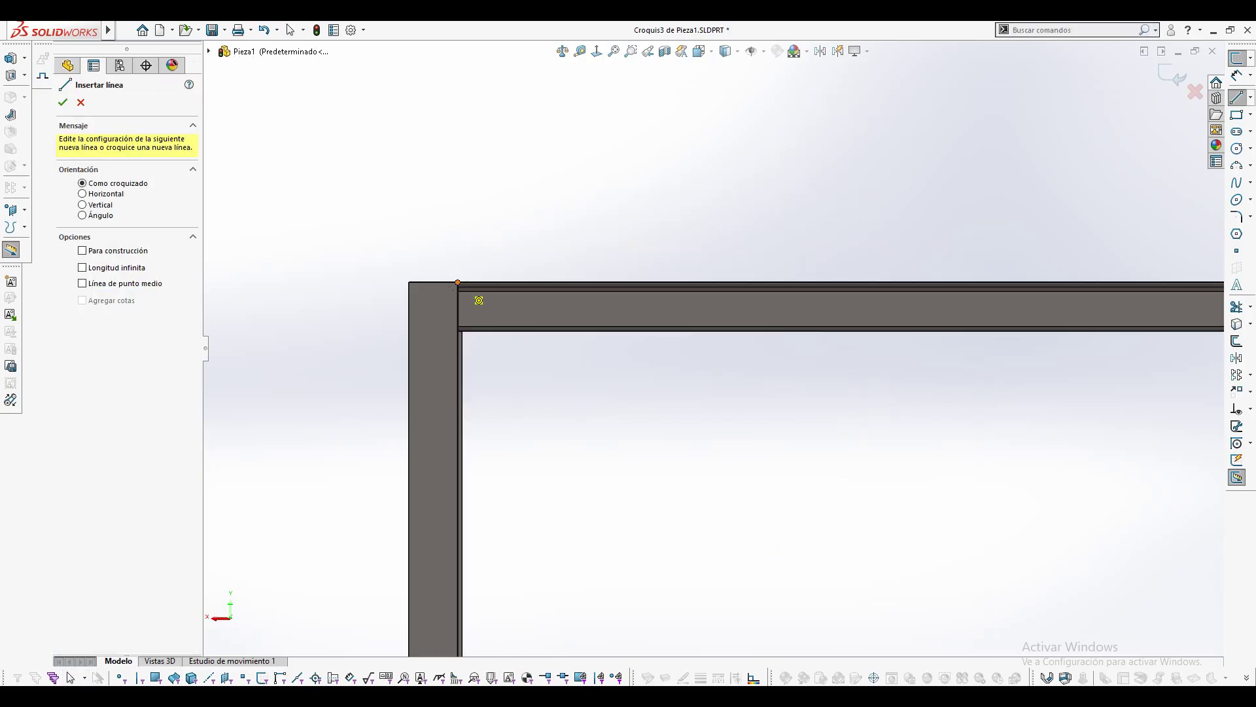
{"action": "left_click", "coordinate": [457, 282]}
{"action": "scroll", "coordinate": [729, 334], "scroll_direction": "up", "scroll_amount": 3}
{"action": "middle_click_drag", "start_coordinate": [857, 298], "coordinate": [929, 347]}
{"action": "scroll", "coordinate": [875, 308], "scroll_direction": "down", "scroll_amount": 2}
{"action": "scroll", "coordinate": [555, 230], "scroll_direction": "up", "scroll_amount": 1}
{"action": "middle_click_drag", "start_coordinate": [555, 231], "coordinate": [650, 216]}
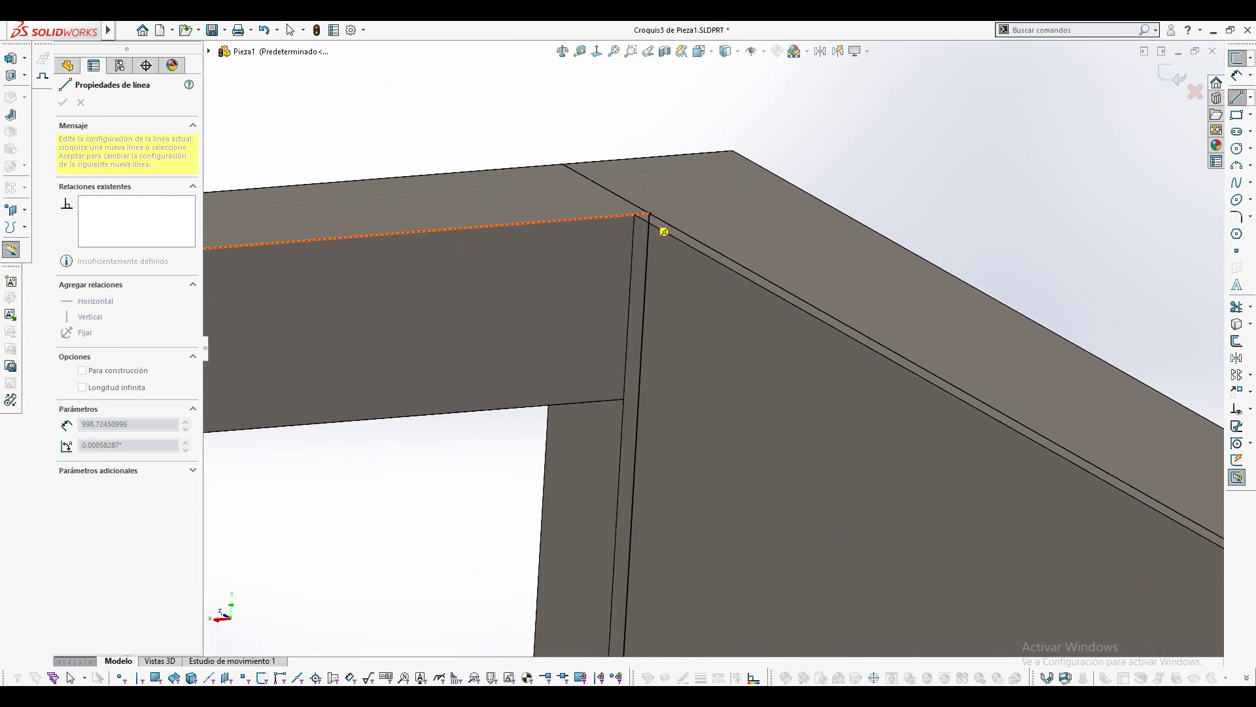
{"action": "left_click", "coordinate": [650, 214]}
Extrude the closed profile 4.5 mm as a flat end plate.
{"action": "key", "text": "s"}
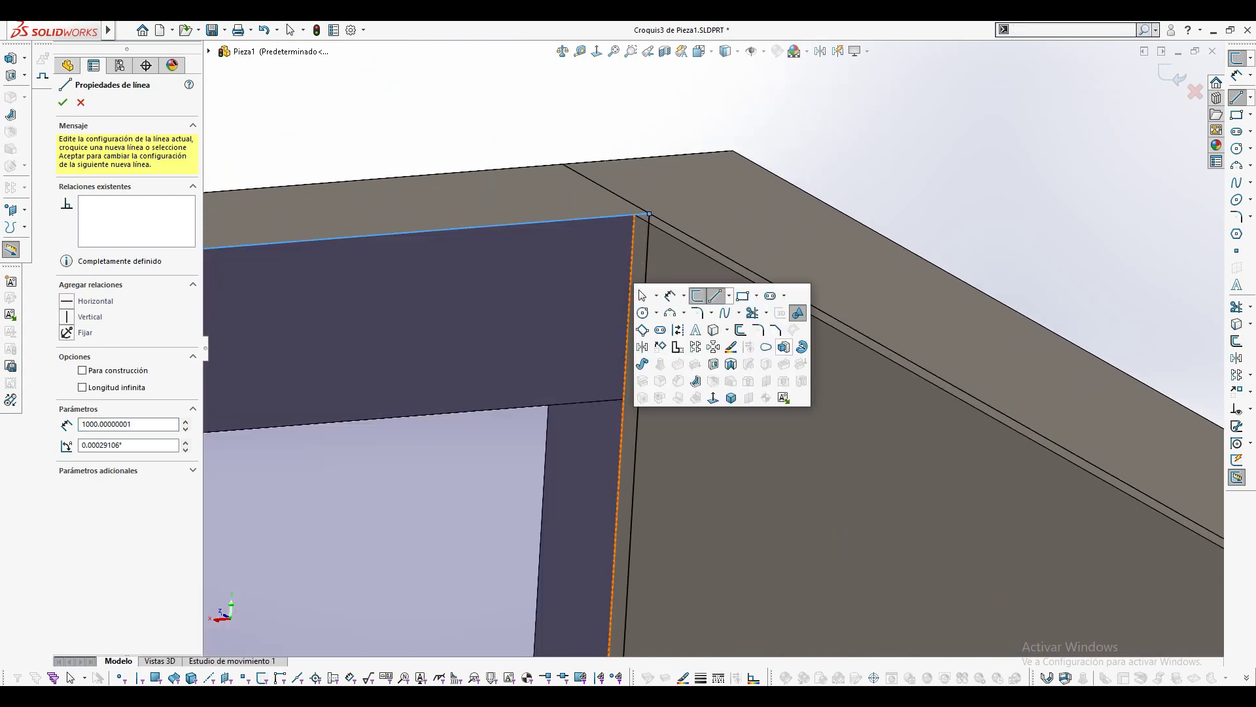
{"action": "left_click", "coordinate": [696, 397]}
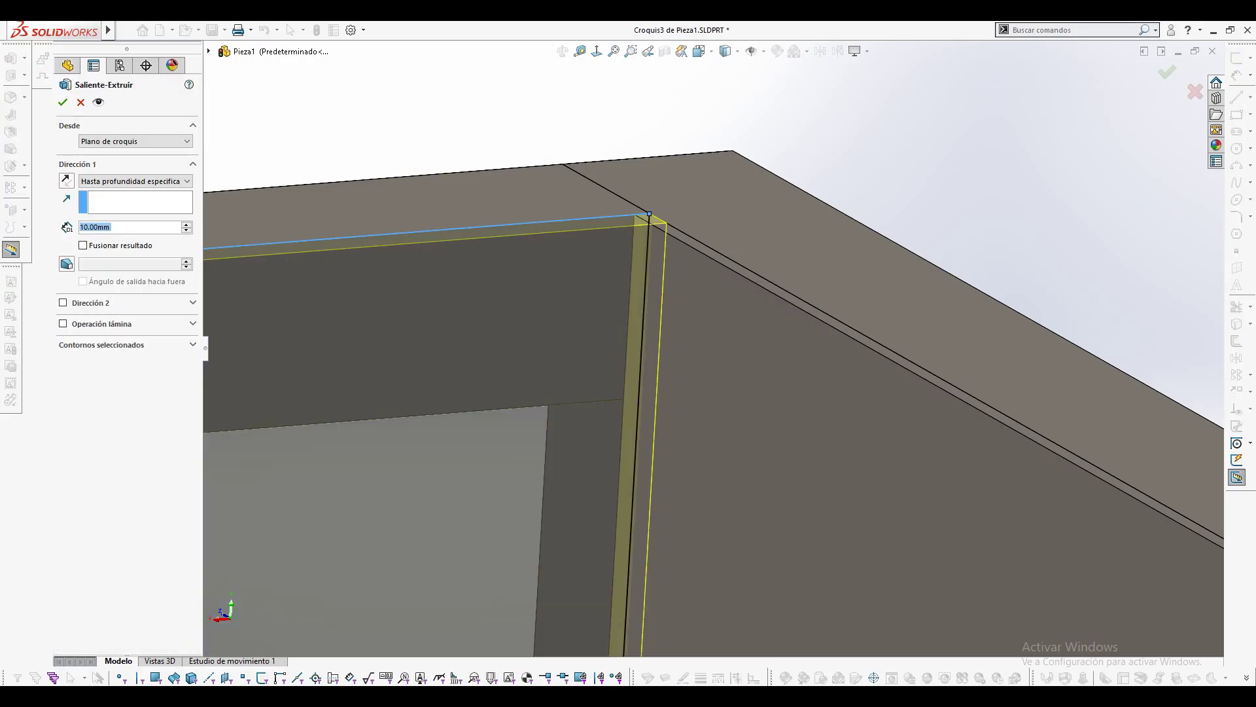
{"action": "type", "text": "4.5"}
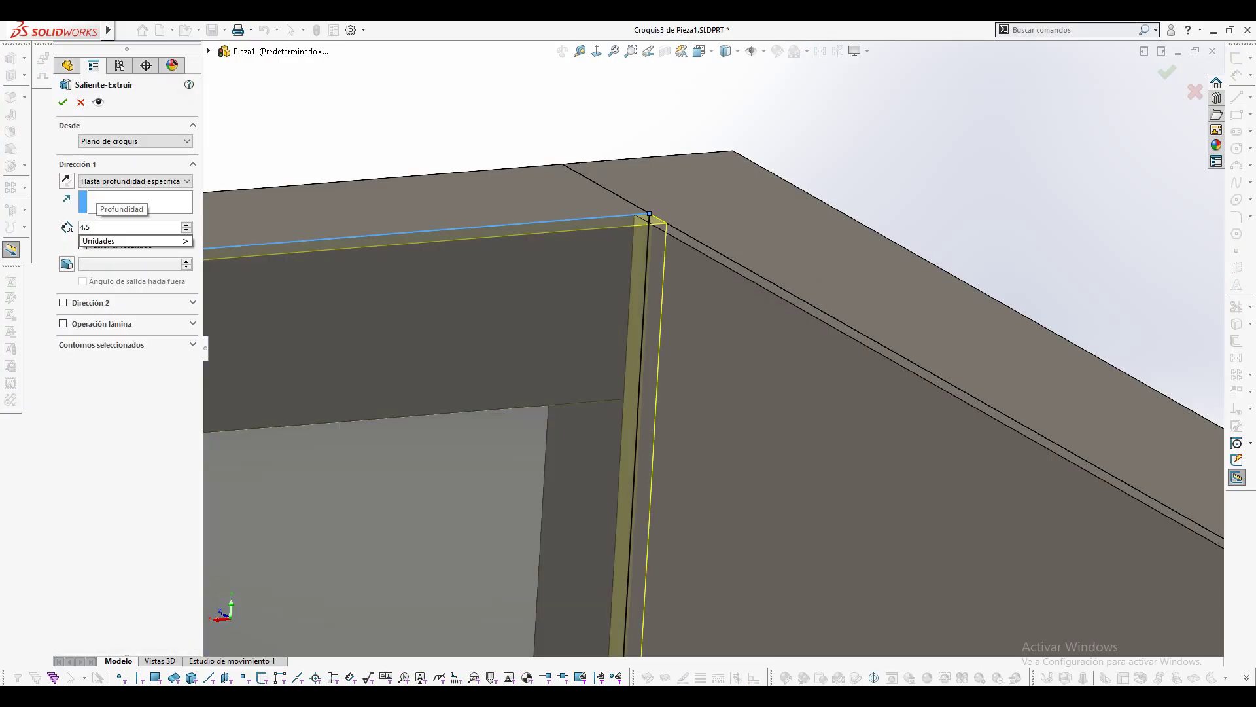
{"action": "key", "text": "Return"}
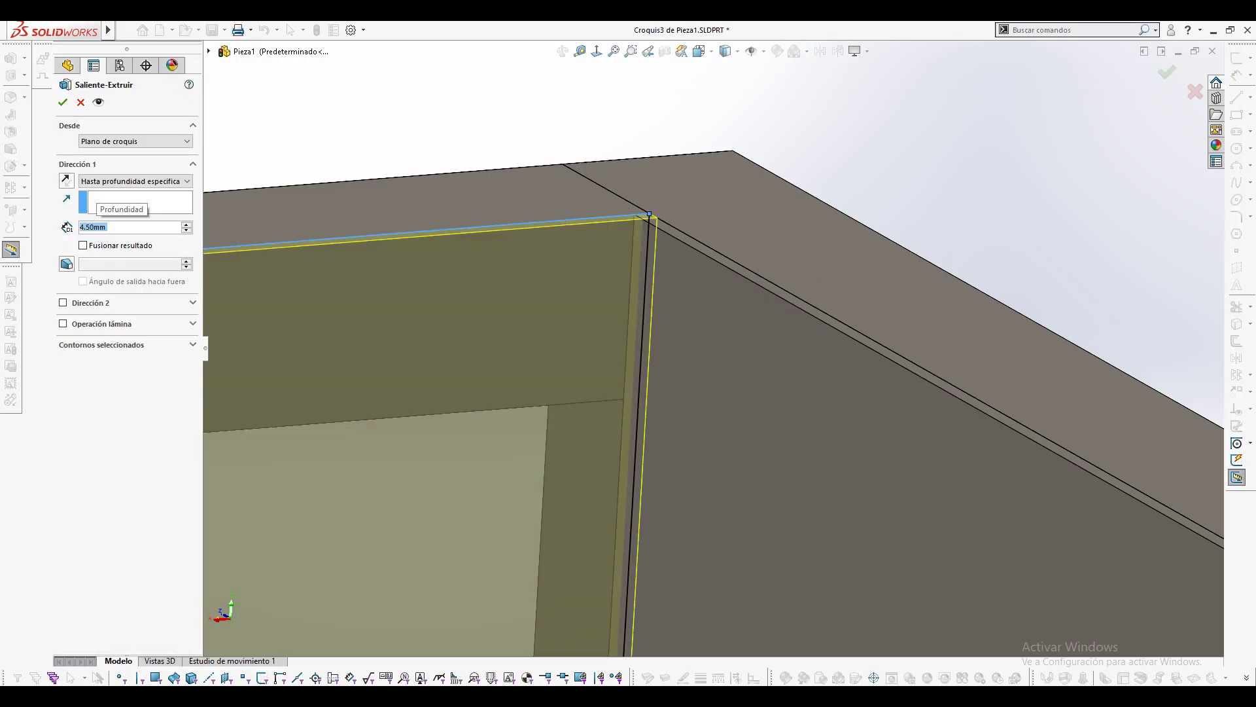
{"action": "key", "text": "Return"}
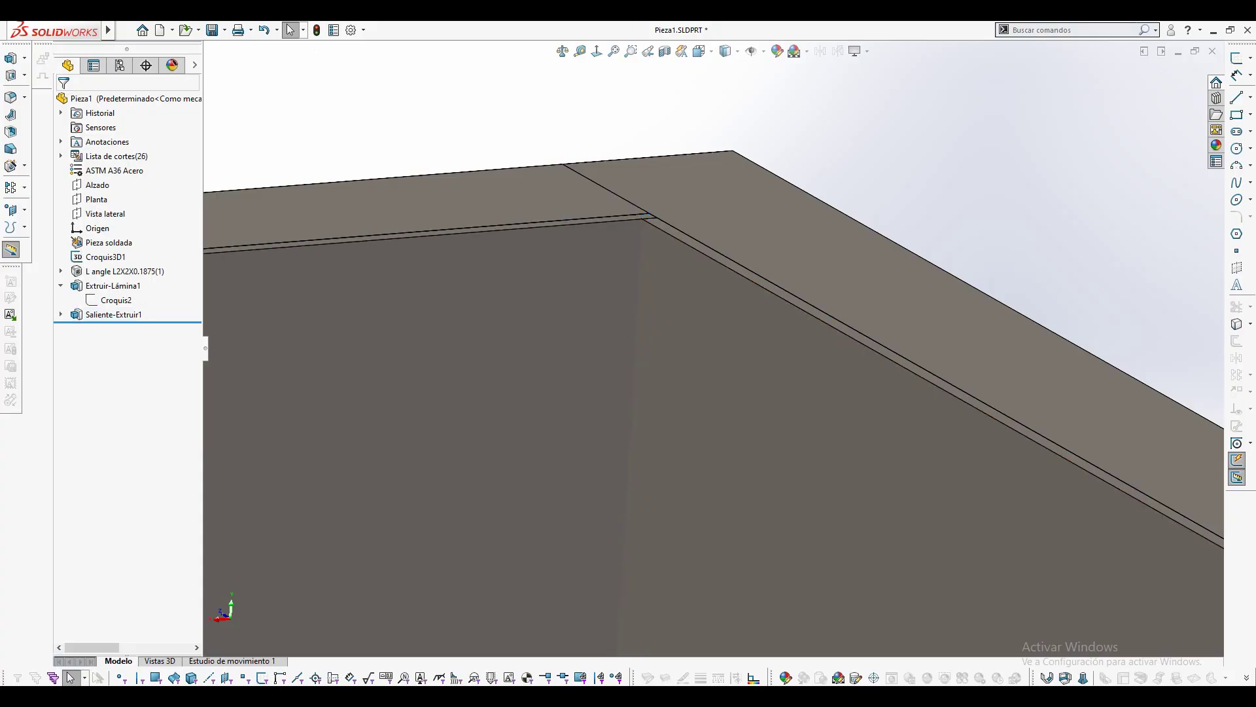
Extrude the U-shaped profile of Croquis3 as a second 4.5 mm end plate, starting from the inner face of the opposite end's top crossbar.
{"action": "left_click", "coordinate": [60, 315]}
{"action": "left_click", "coordinate": [116, 329]}
{"action": "scroll", "coordinate": [712, 352], "scroll_direction": "up", "scroll_amount": 12}
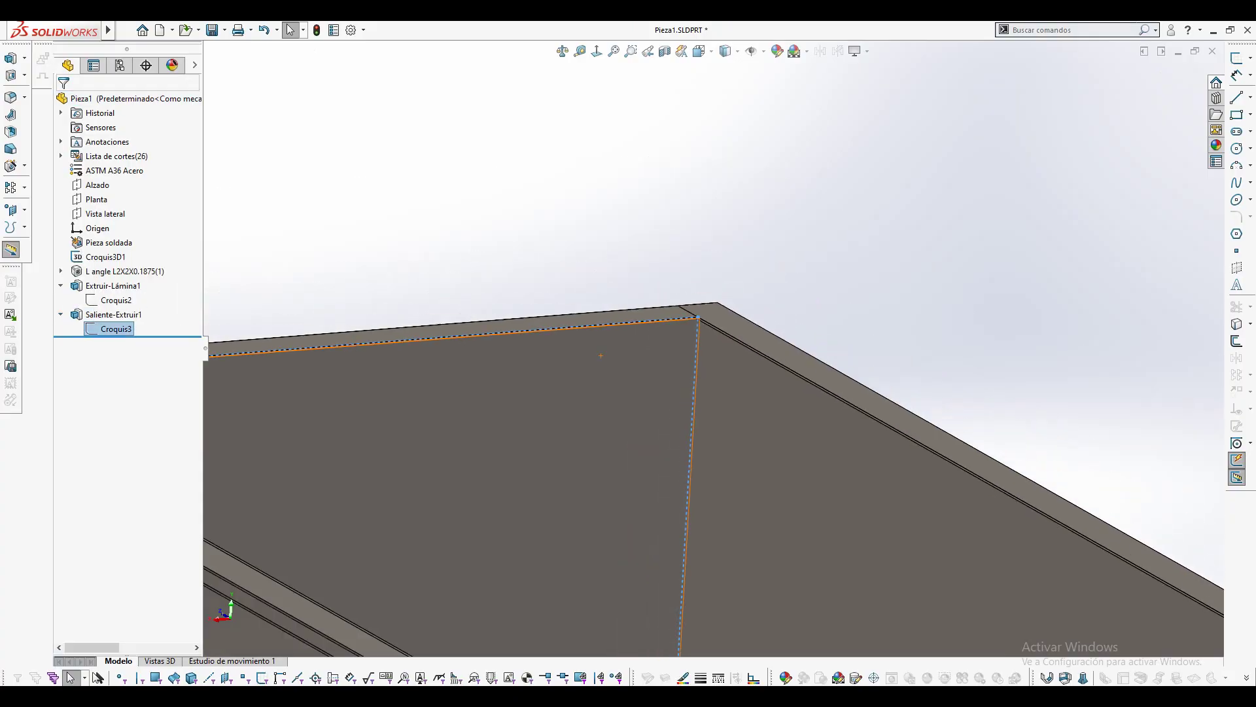
{"action": "scroll", "coordinate": [713, 353], "scroll_direction": "up", "scroll_amount": 4}
{"action": "middle_click_drag", "start_coordinate": [720, 357], "coordinate": [916, 376]}
{"action": "scroll", "coordinate": [942, 366], "scroll_direction": "down", "scroll_amount": 6}
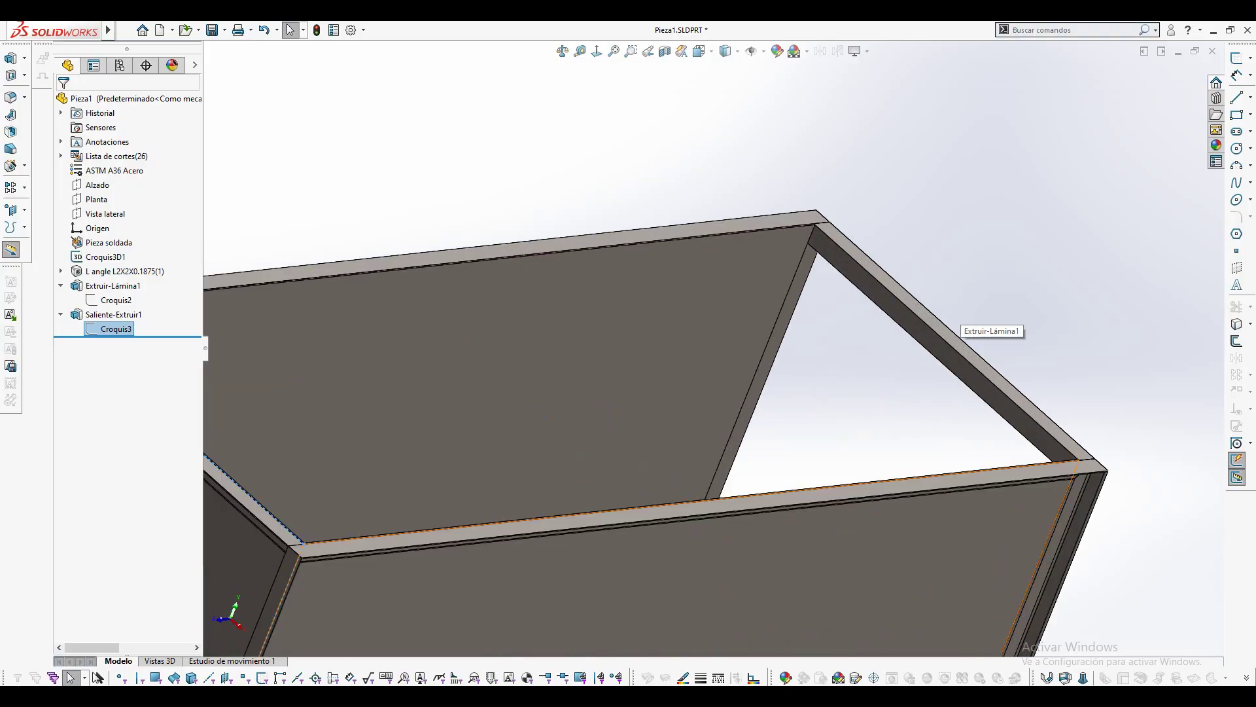
{"action": "key", "text": "s"}
{"action": "left_click", "coordinate": [972, 319]}
{"action": "left_click", "coordinate": [136, 142]}
{"action": "left_click", "coordinate": [116, 161]}
{"action": "left_click", "coordinate": [936, 356]}
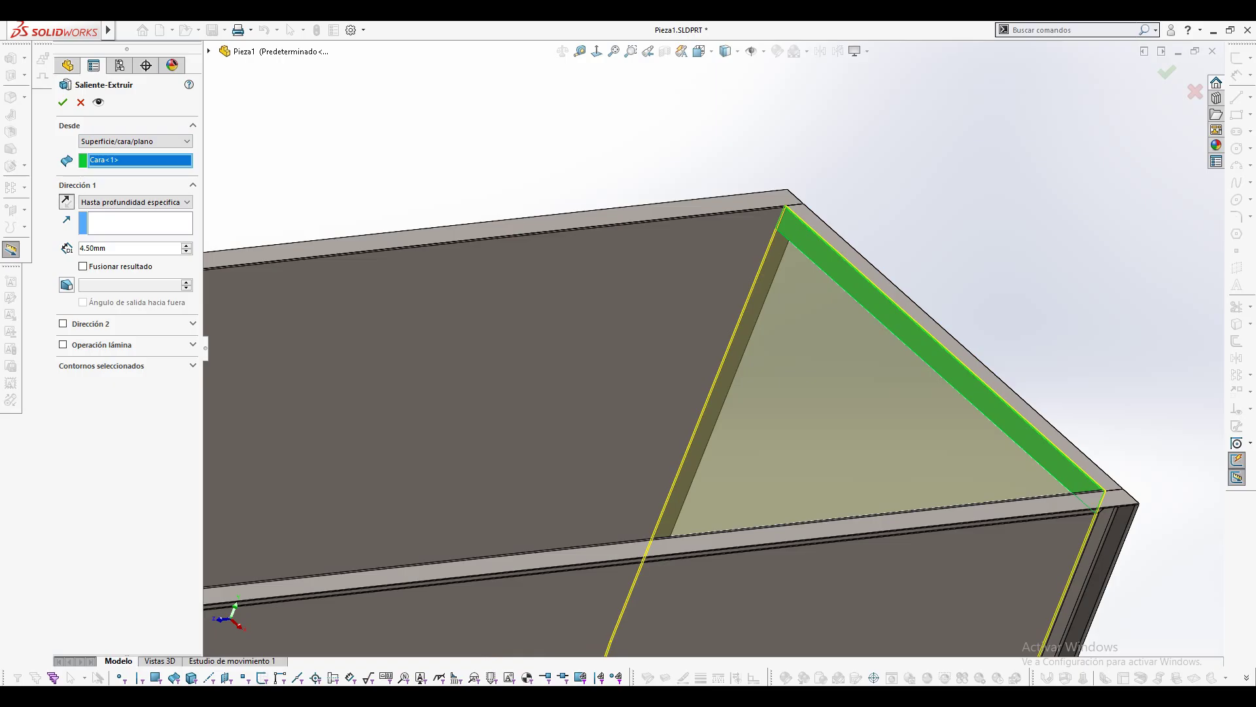
{"action": "key", "text": "Return"}
{"action": "scroll", "coordinate": [786, 353], "scroll_direction": "up", "scroll_amount": 9}
{"action": "key", "text": "Escape"}
Sketch a 150 mm diameter circle on the outer face of the first end plate, in its lower rounded part.
{"action": "scroll", "coordinate": [561, 478], "scroll_direction": "down", "scroll_amount": 3}
{"action": "middle_click_drag", "start_coordinate": [625, 428], "coordinate": [553, 400]}
{"action": "scroll", "coordinate": [640, 414], "scroll_direction": "up", "scroll_amount": 3}
{"action": "scroll", "coordinate": [684, 485], "scroll_direction": "down", "scroll_amount": 3}
{"action": "middle_click_drag", "start_coordinate": [683, 471], "coordinate": [776, 473]}
{"action": "left_click", "coordinate": [654, 386]}
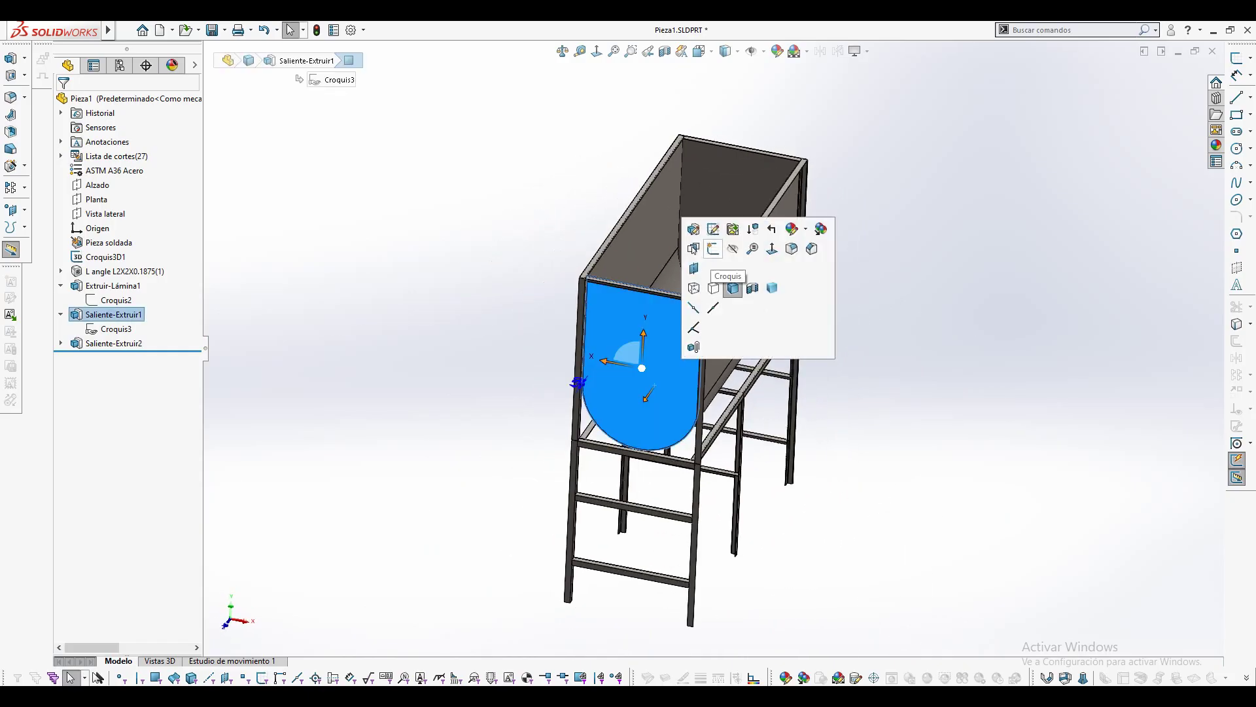
{"action": "left_click", "coordinate": [713, 249]}
{"action": "left_click", "coordinate": [893, 292]}
{"action": "right_click_drag", "start_coordinate": [893, 292], "coordinate": [893, 357]}
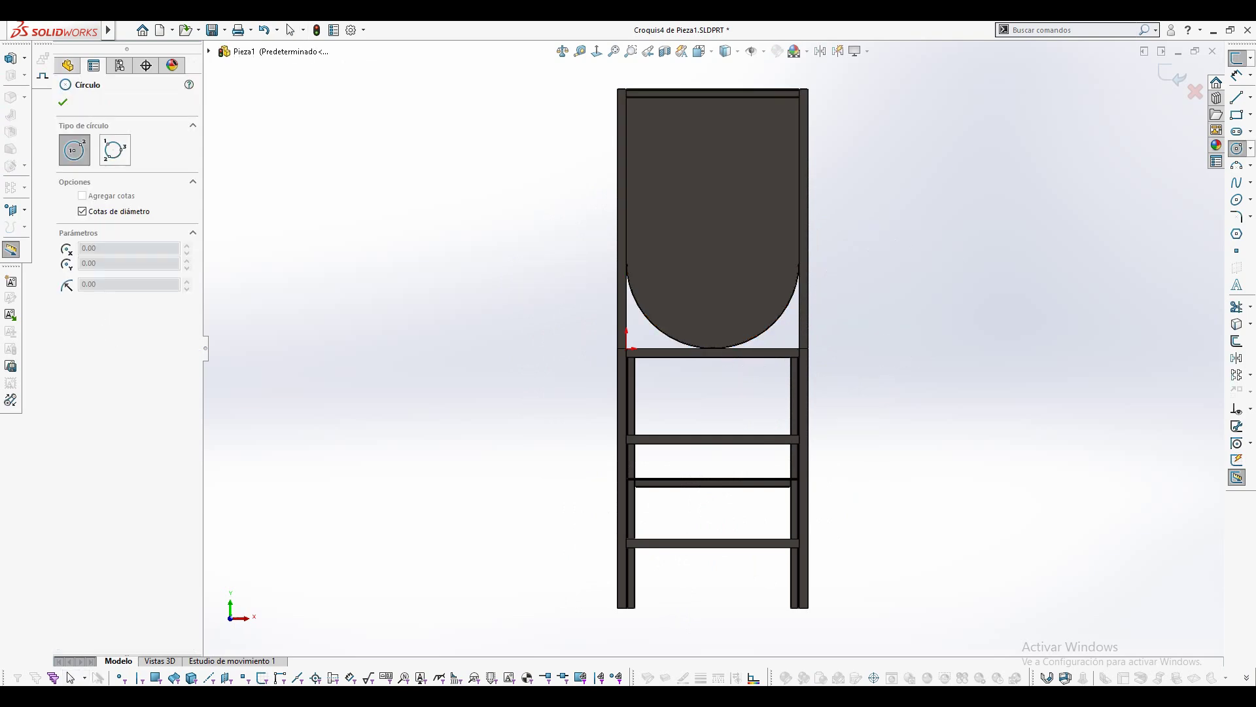
{"action": "left_click", "coordinate": [714, 290]}
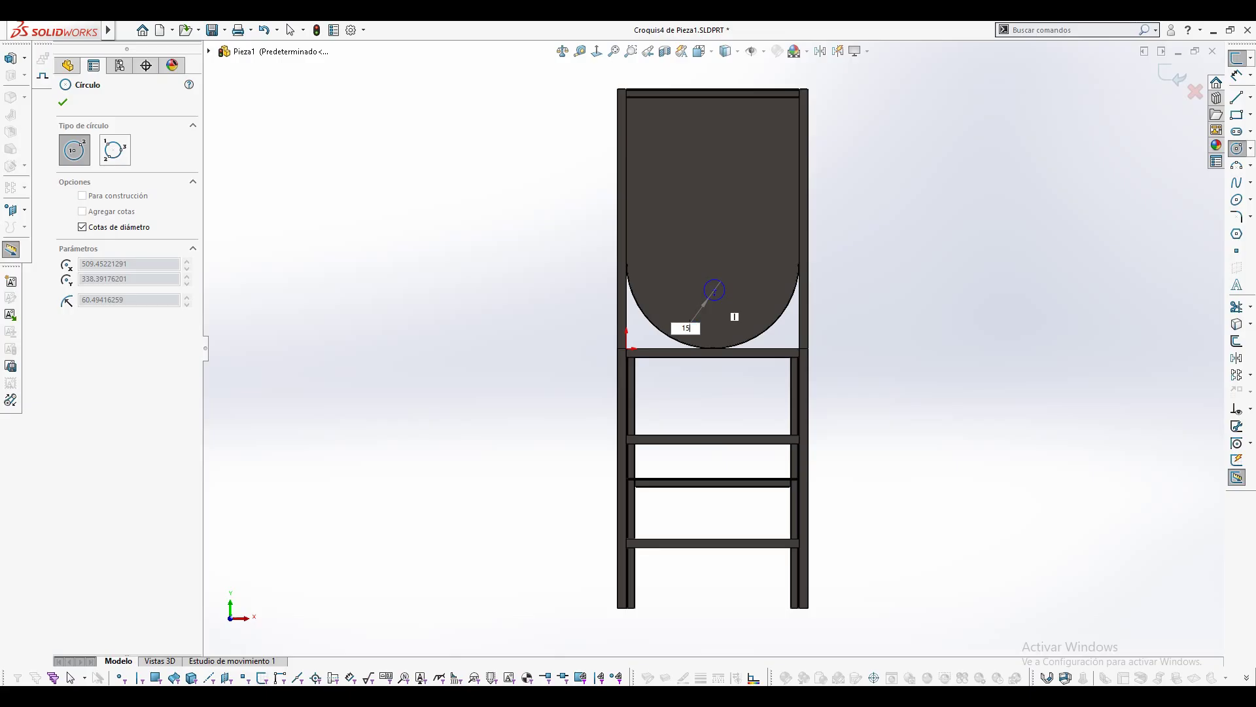
{"action": "type", "text": "0"}
{"action": "key", "text": "Return"}
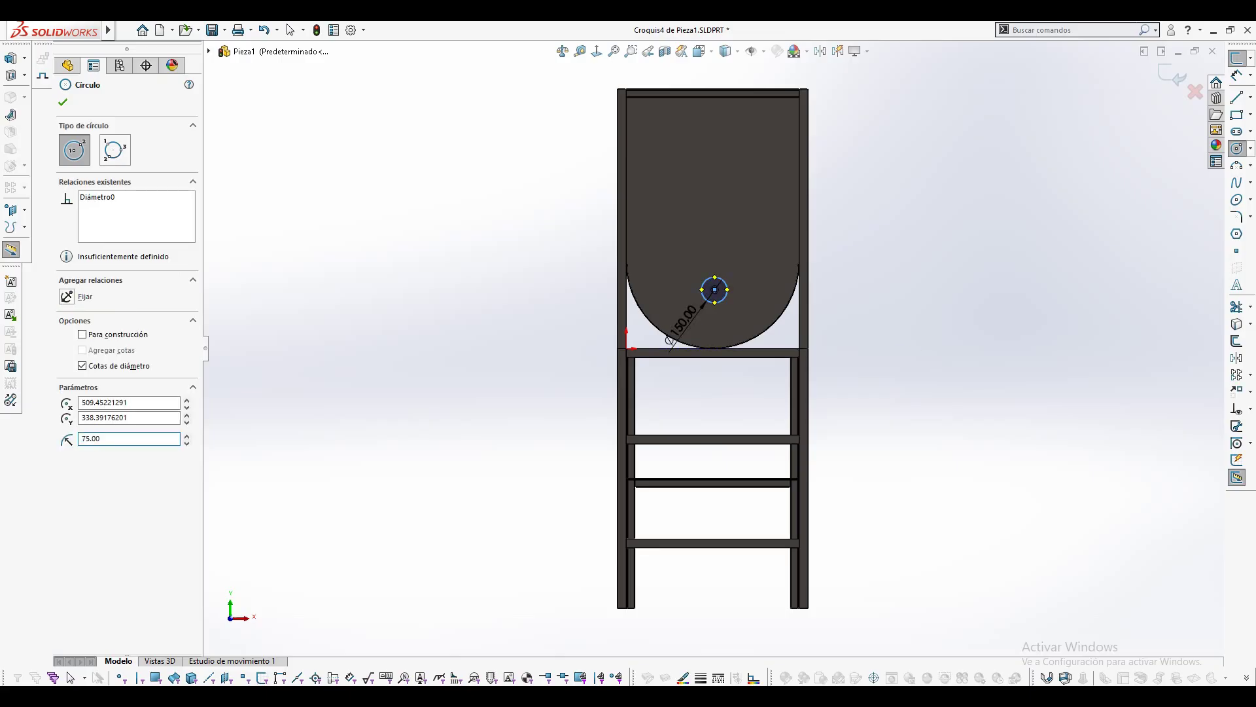
Align the circle's centre vertically with the lowest point of the end plate's arc.
{"action": "right_click_drag", "start_coordinate": [910, 347], "coordinate": [910, 285]}
{"action": "scroll", "coordinate": [799, 206], "scroll_direction": "down", "scroll_amount": 3}
{"action": "scroll", "coordinate": [580, 548], "scroll_direction": "down", "scroll_amount": 1}
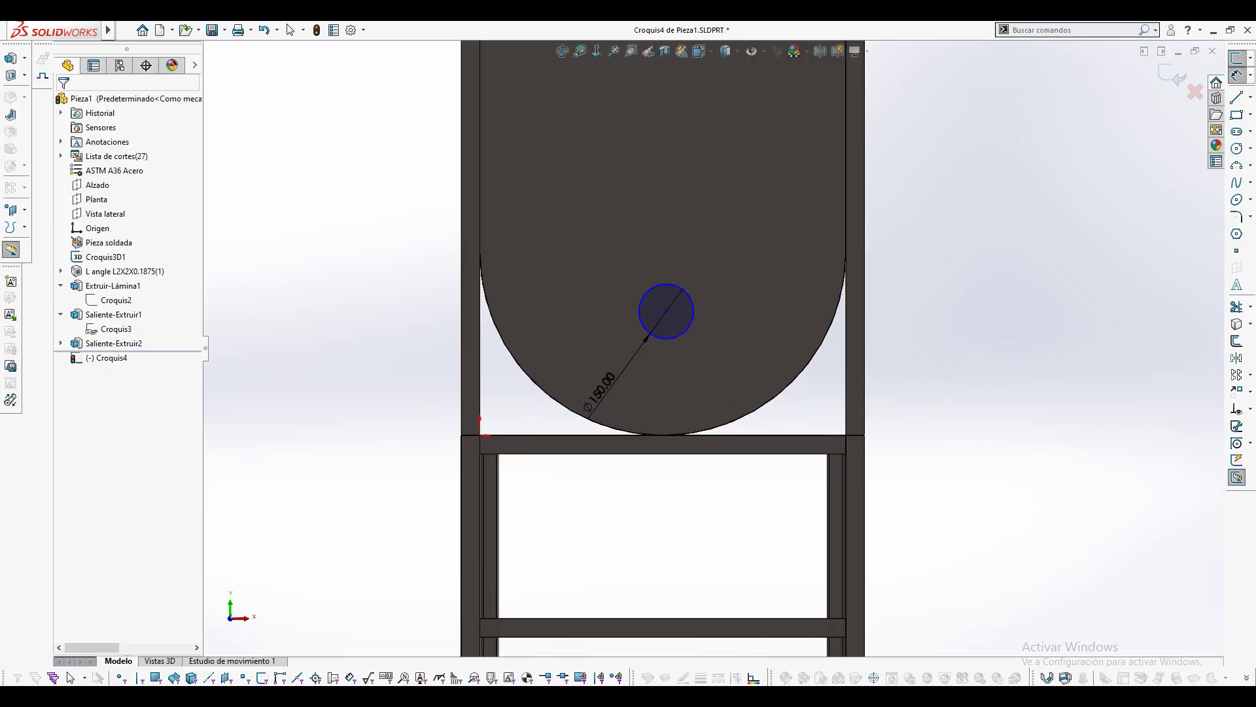
{"action": "left_click", "coordinate": [663, 435]}
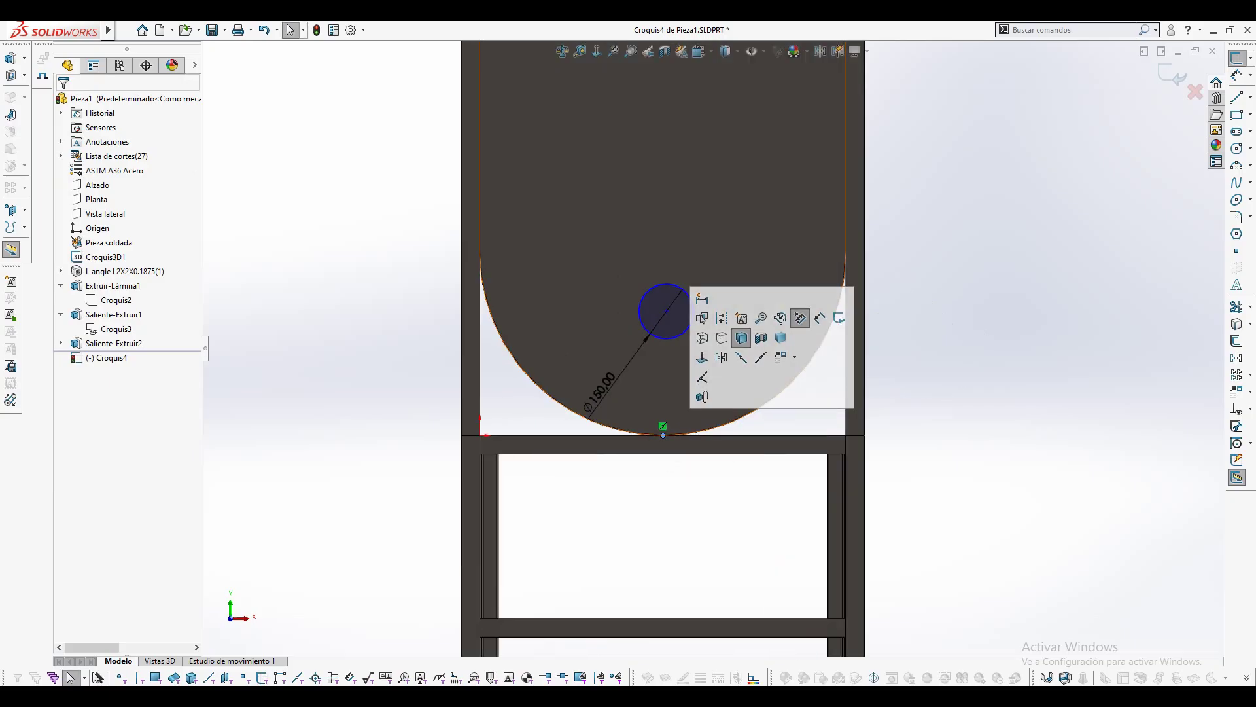
{"action": "left_click", "coordinate": [666, 310], "text": "ctrl"}
{"action": "left_click", "coordinate": [723, 175]}
Dimension the circle's centre 350 mm above the upper edge of the crossbar under the trough.
{"action": "right_click_drag", "start_coordinate": [962, 372], "coordinate": [960, 310]}
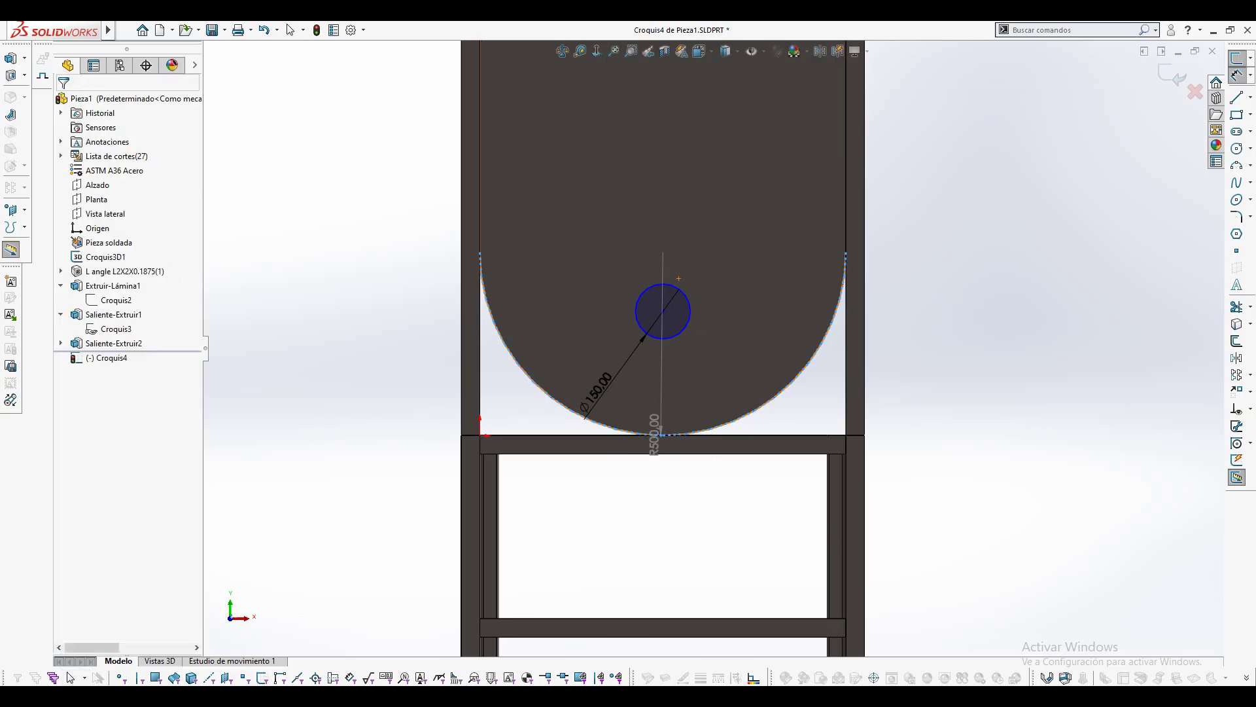
{"action": "left_click", "coordinate": [733, 435]}
{"action": "left_click", "coordinate": [663, 311]}
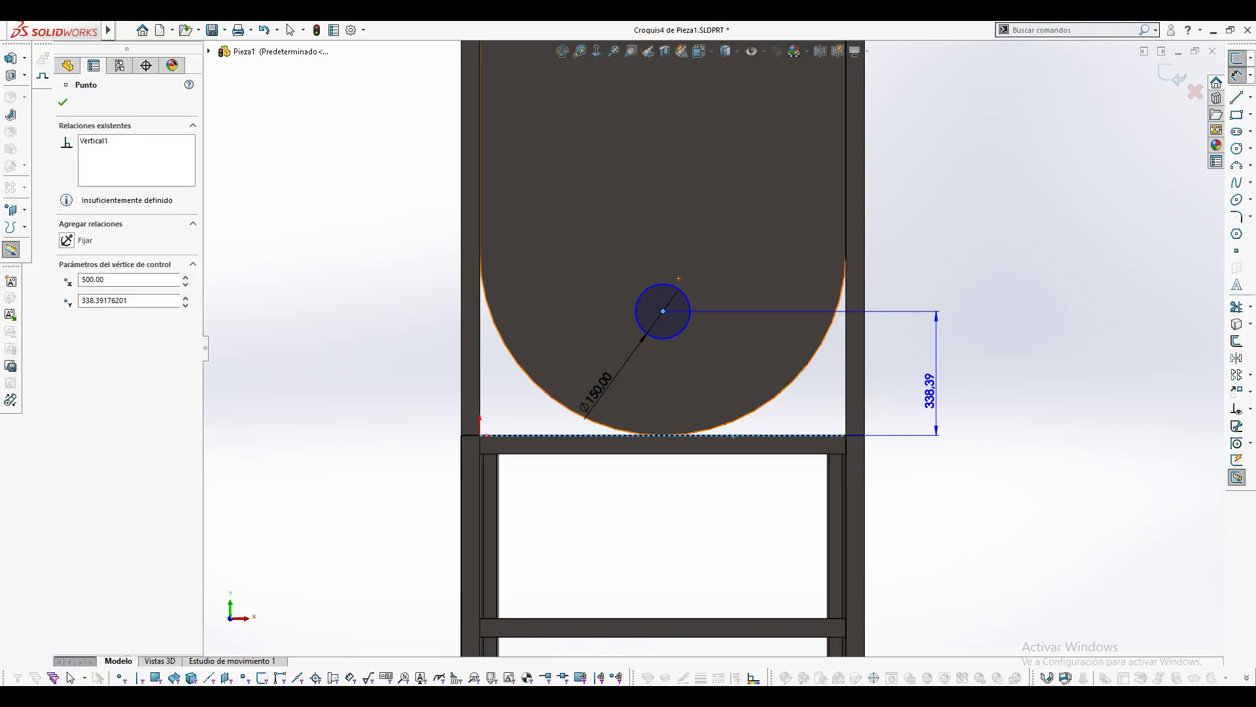
{"action": "left_click", "coordinate": [932, 386]}
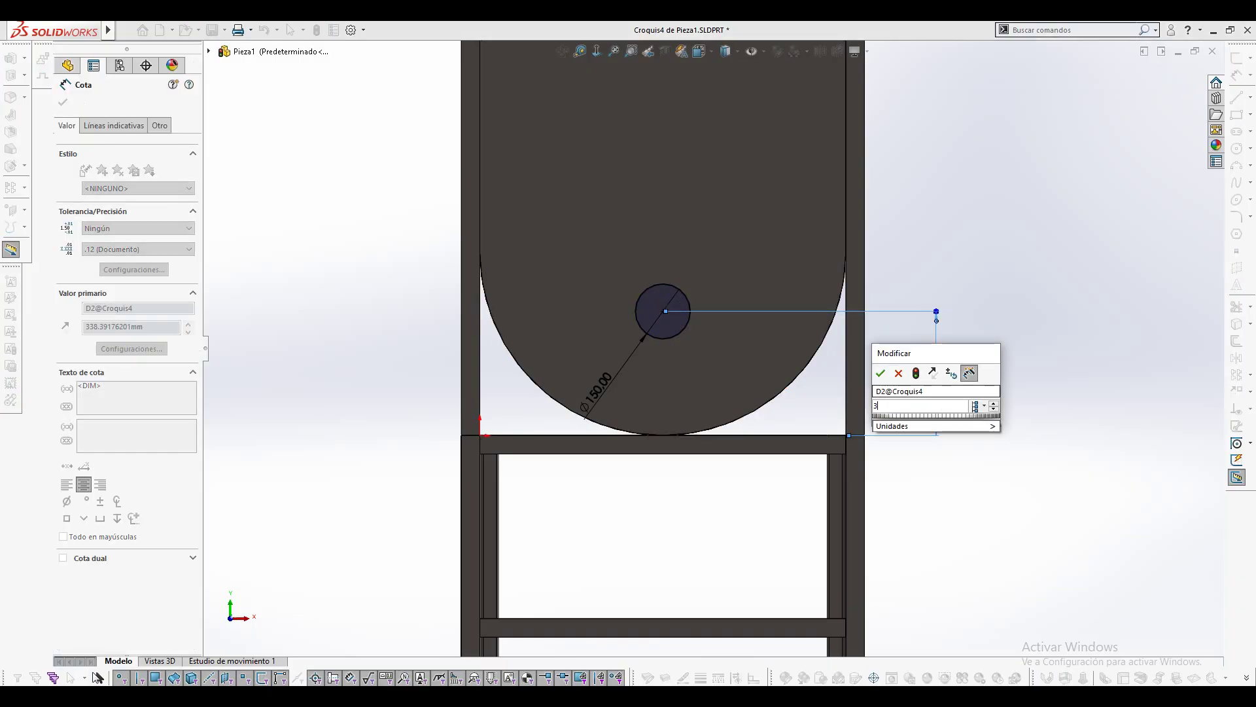
{"action": "type", "text": "350"}
{"action": "key", "text": "Return"}
Cut a round opening in the trough's end by extruding the 150 mm circle as a cut.
{"action": "key", "text": "s"}
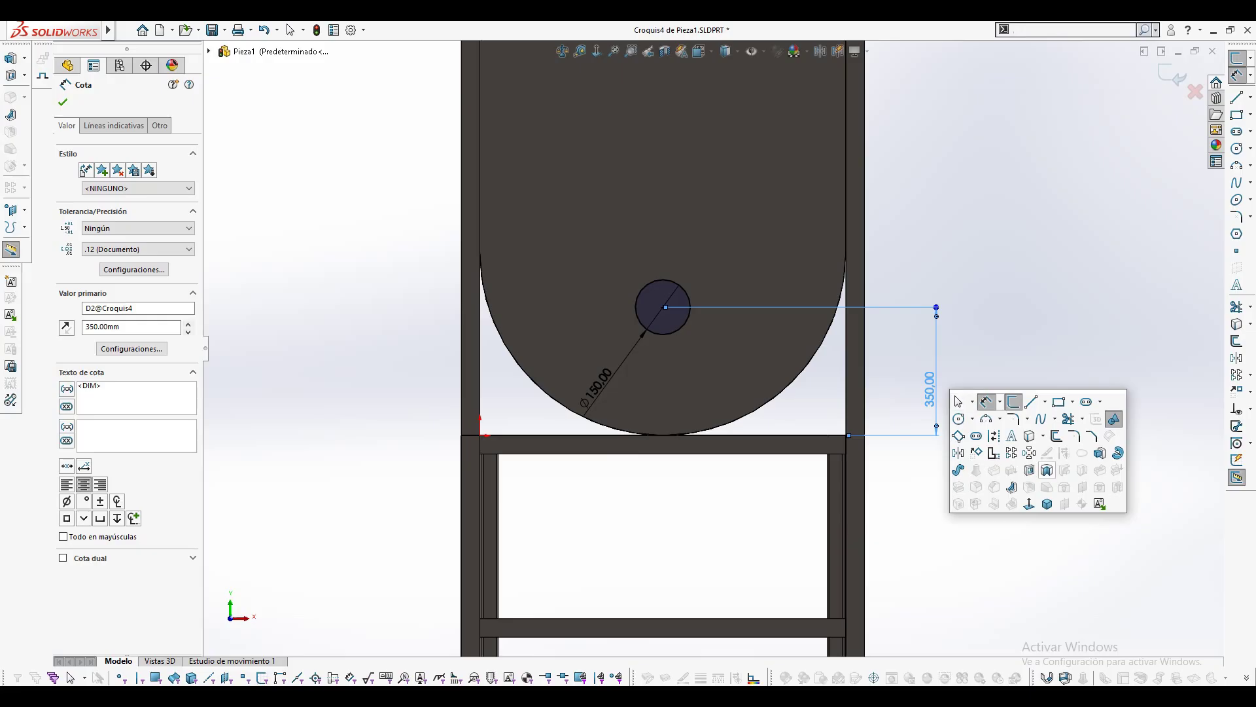
{"action": "left_click", "coordinate": [1047, 470]}
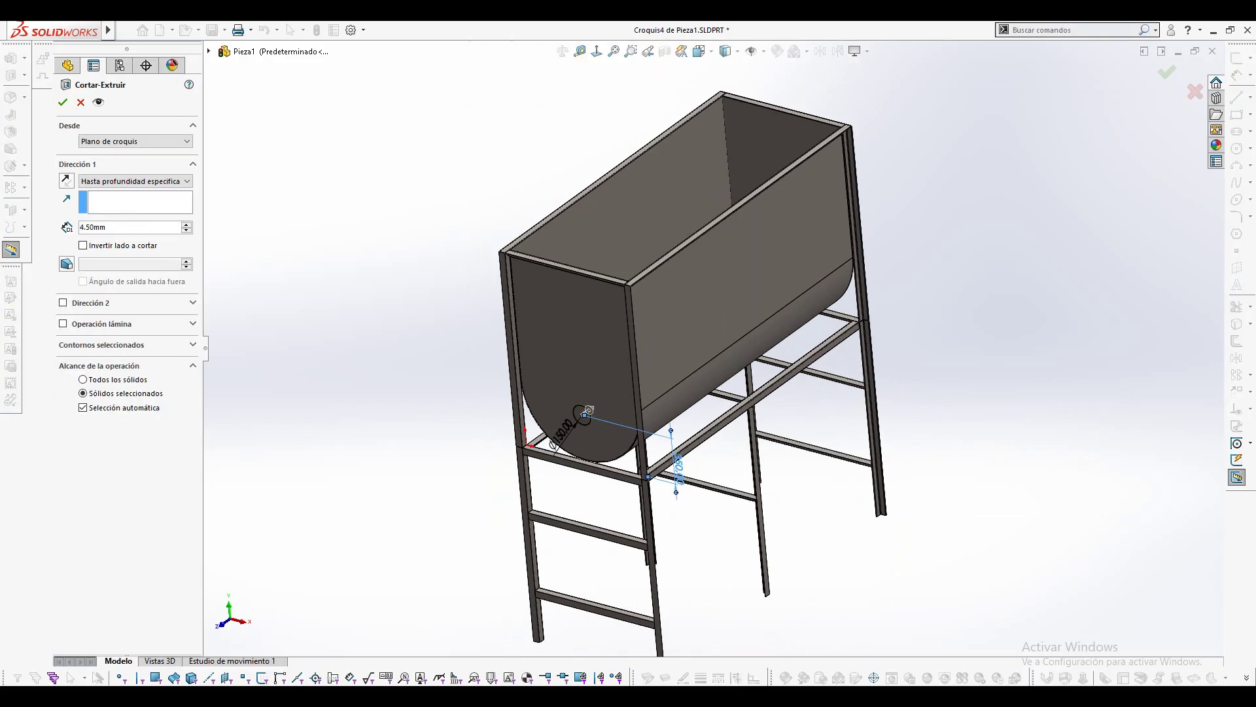
{"action": "left_click", "coordinate": [136, 181]}
{"action": "left_click", "coordinate": [101, 261]}
{"action": "left_click_drag", "start_coordinate": [589, 410], "coordinate": [1005, 110]}
{"action": "key", "text": "Return"}
{"action": "middle_click_drag", "start_coordinate": [629, 314], "coordinate": [707, 366]}
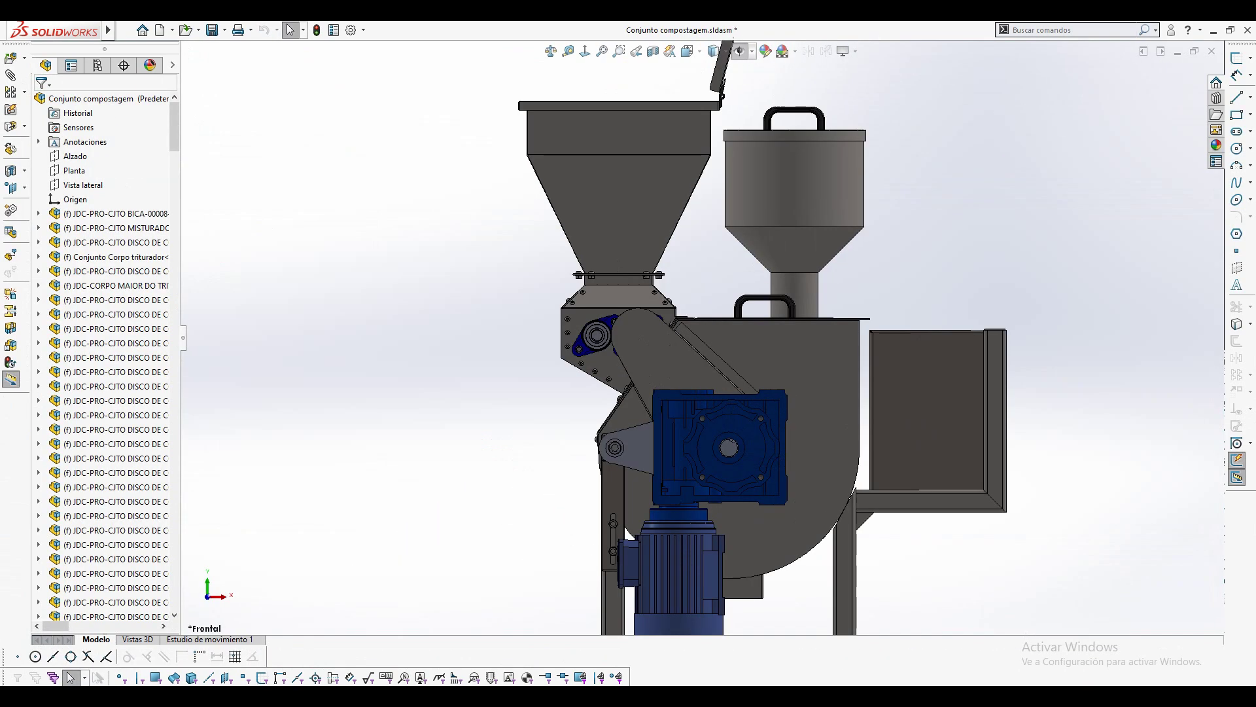
In the Conjunto compostagem assembly, hide the mixer trough's upper cover, JDC-PRO-TAMPA SUPERIOR-00006-R1.1.
{"action": "middle_click_drag", "start_coordinate": [654, 366], "coordinate": [724, 450]}
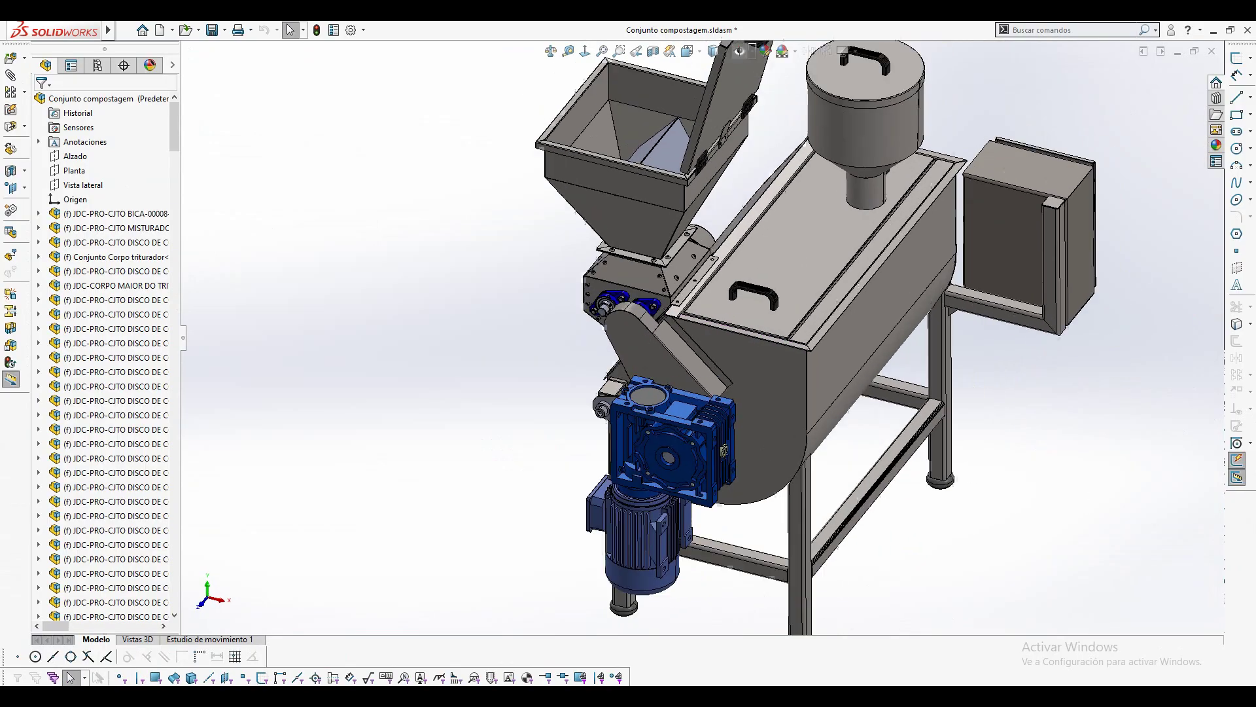
{"action": "scroll", "coordinate": [724, 451], "scroll_direction": "down", "scroll_amount": 2}
{"action": "left_click", "coordinate": [800, 265]}
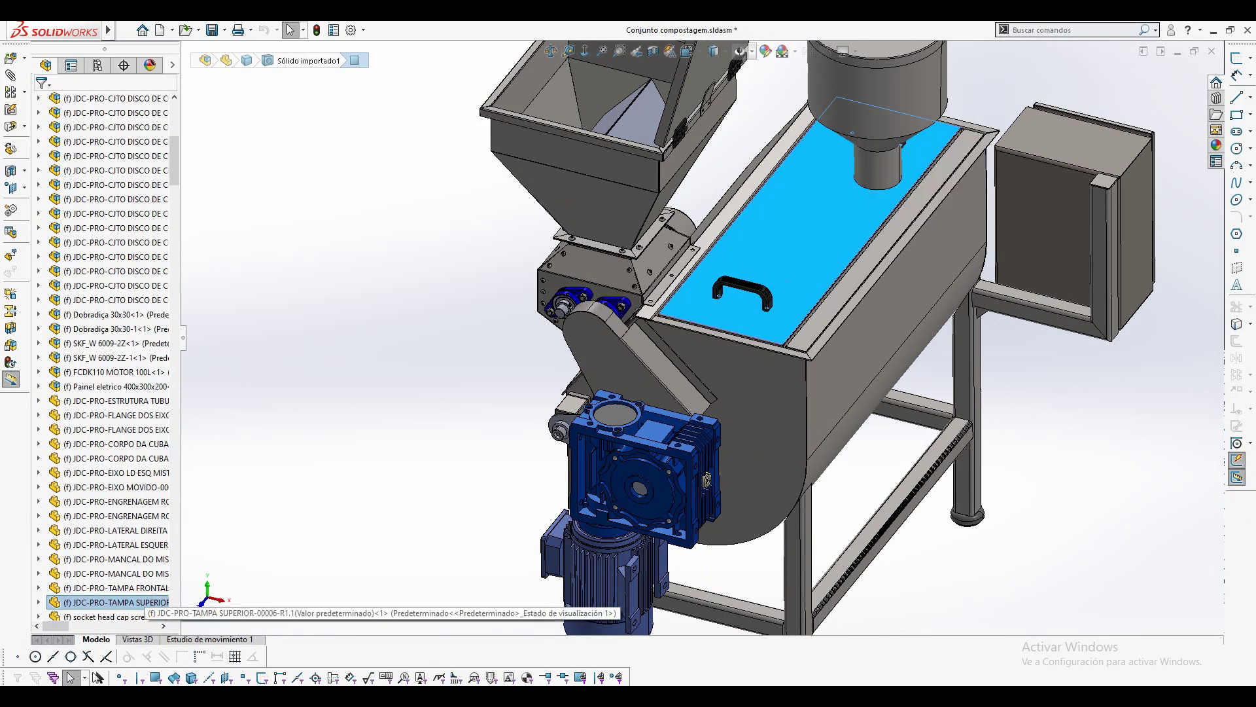
{"action": "left_click", "coordinate": [118, 602]}
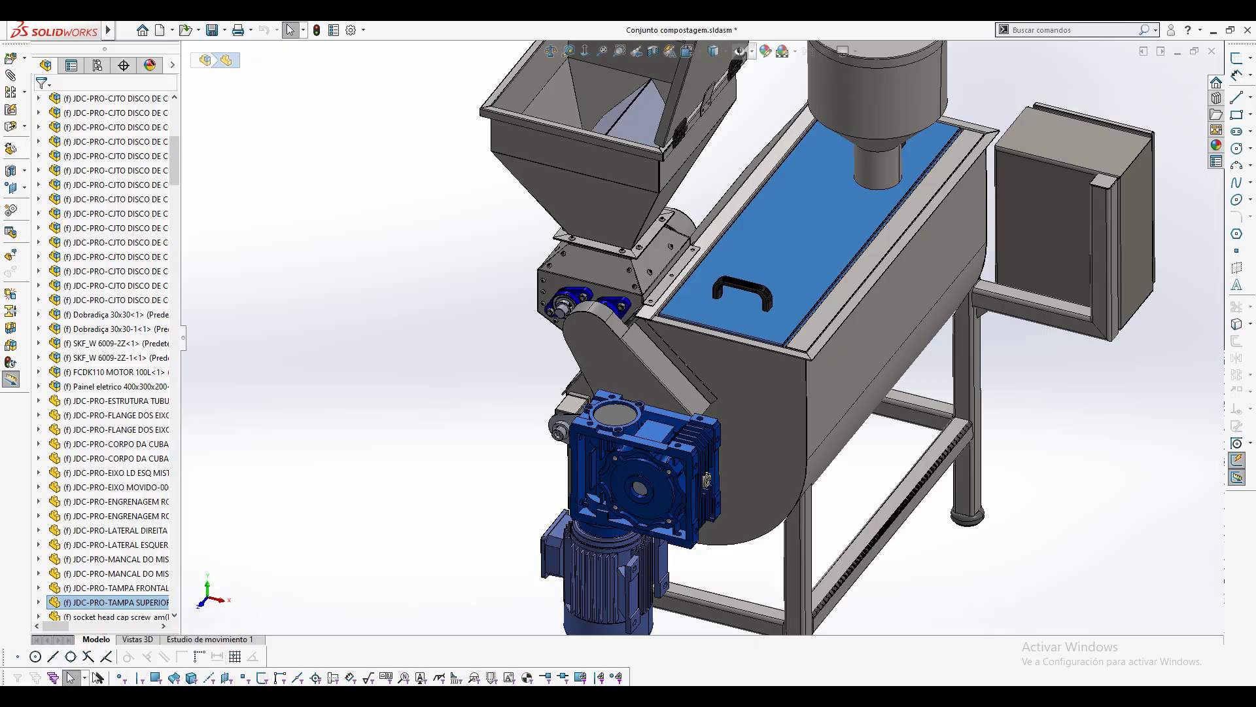
{"action": "key", "text": "super"}
{"action": "key", "text": "super"}
{"action": "key", "text": "Tab"}
Inspect the helical mixer inside the uncovered trough and open its sub-assembly, JDC-PRO-CJTO MISTURADOR-00010-R1.1, on its own.
{"action": "middle_click_drag", "start_coordinate": [785, 262], "coordinate": [739, 268]}
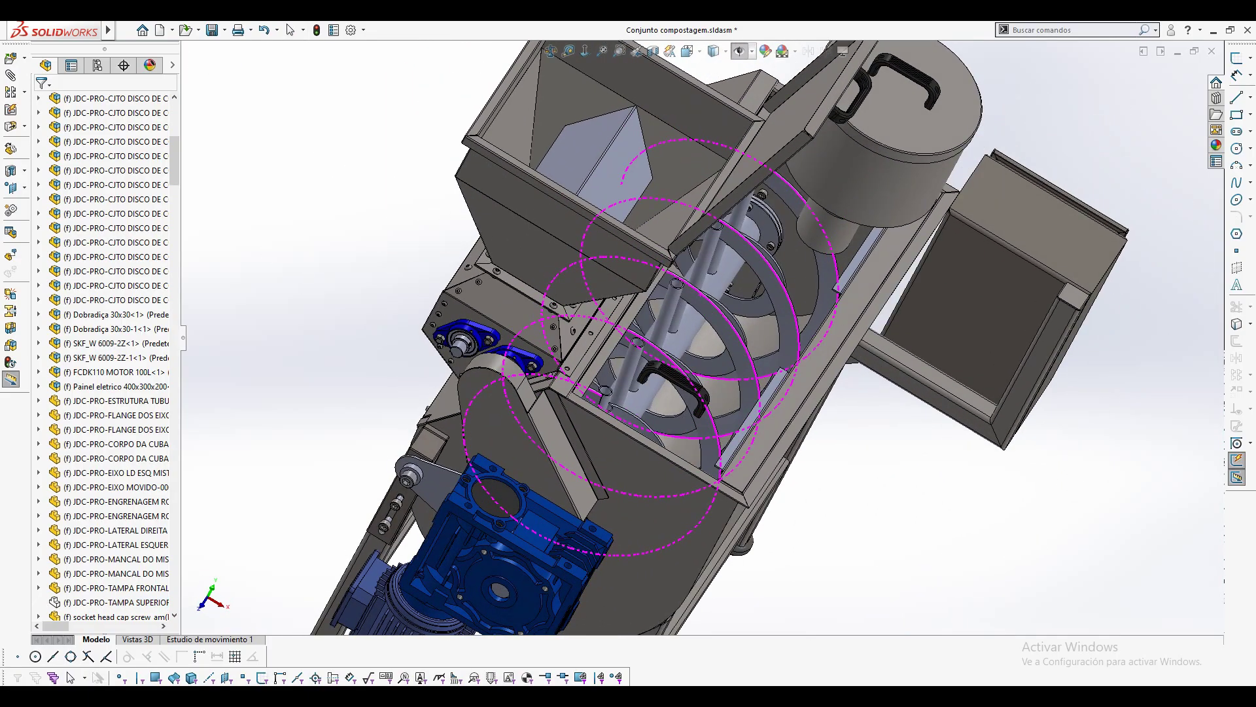
{"action": "key", "text": "super"}
{"action": "key", "text": "super"}
{"action": "key", "text": "super"}
{"action": "key", "text": "super"}
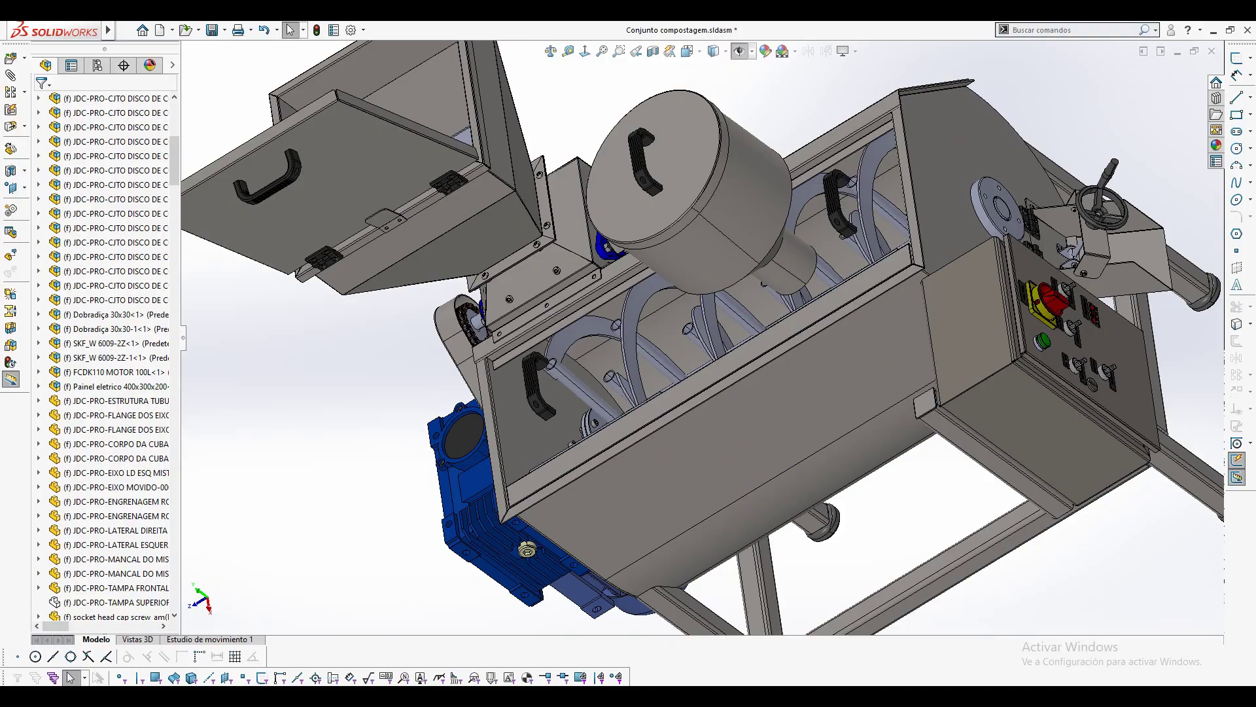
{"action": "left_click", "coordinate": [581, 388]}
{"action": "scroll", "coordinate": [104, 190], "scroll_direction": "up", "scroll_amount": 5}
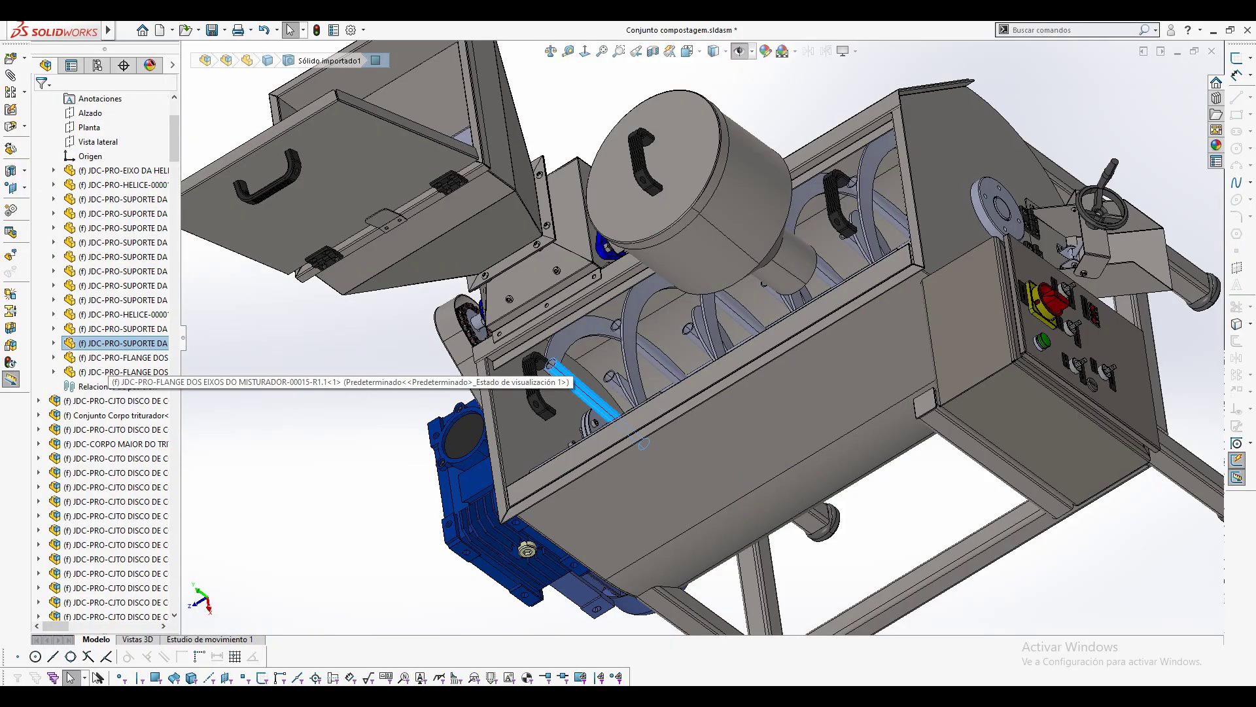
{"action": "left_click", "coordinate": [118, 228]}
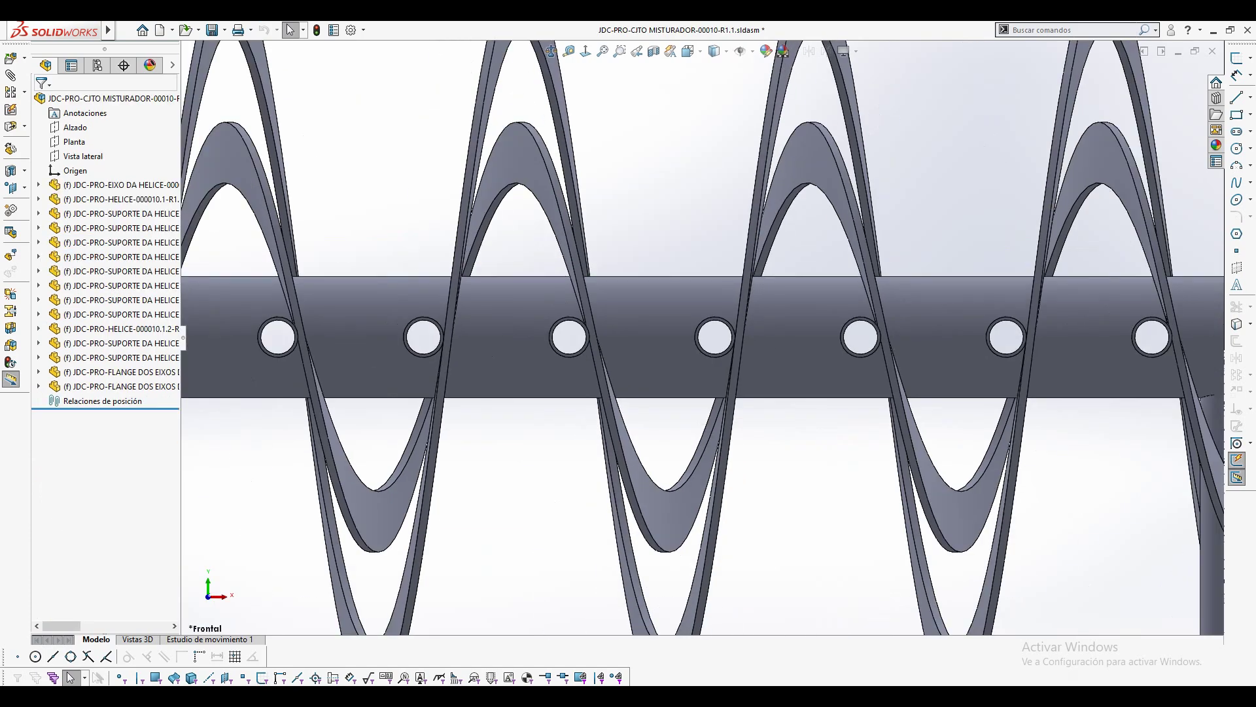
Examine the mixer's central shaft, helical ribbons, radial supports and end flanges.
{"action": "scroll", "coordinate": [665, 336], "scroll_direction": "up", "scroll_amount": 4}
{"action": "middle_click_drag", "start_coordinate": [665, 336], "coordinate": [621, 356]}
{"action": "key", "text": "ctrl+w"}
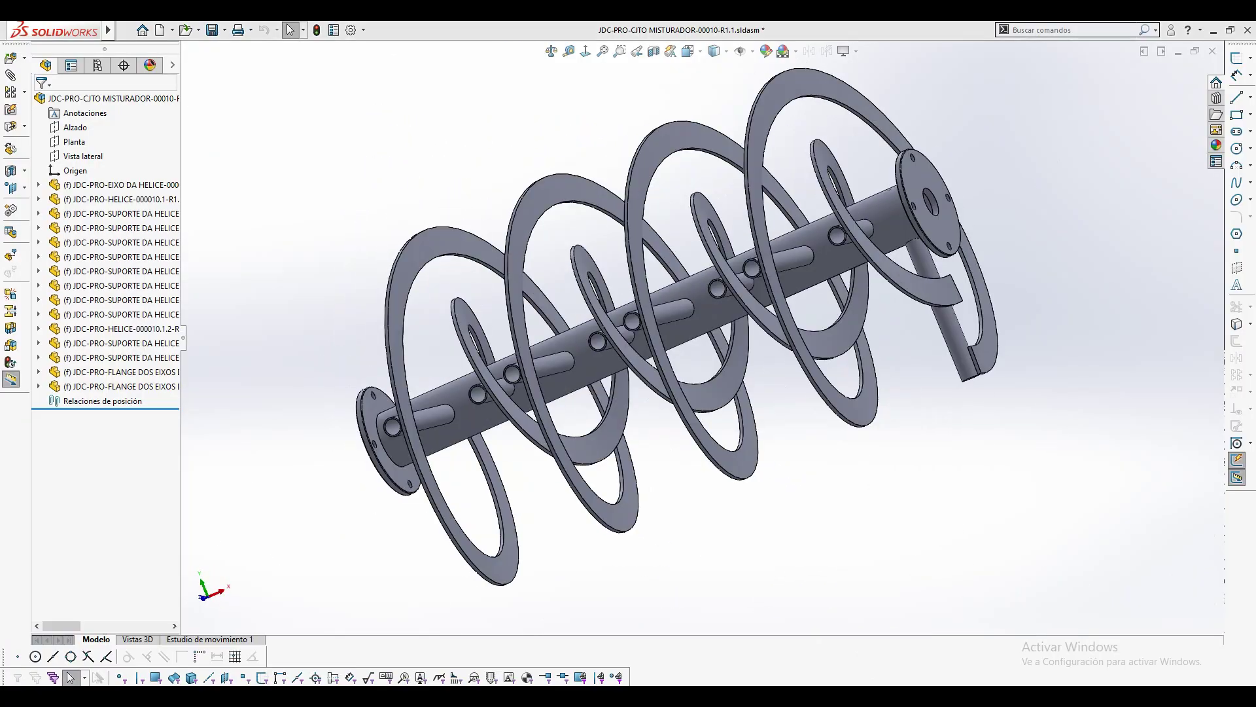
{"action": "key", "text": "n"}
{"action": "scroll", "coordinate": [786, 351], "scroll_direction": "up", "scroll_amount": 1}
{"action": "middle_click_drag", "start_coordinate": [786, 351], "coordinate": [739, 380]}
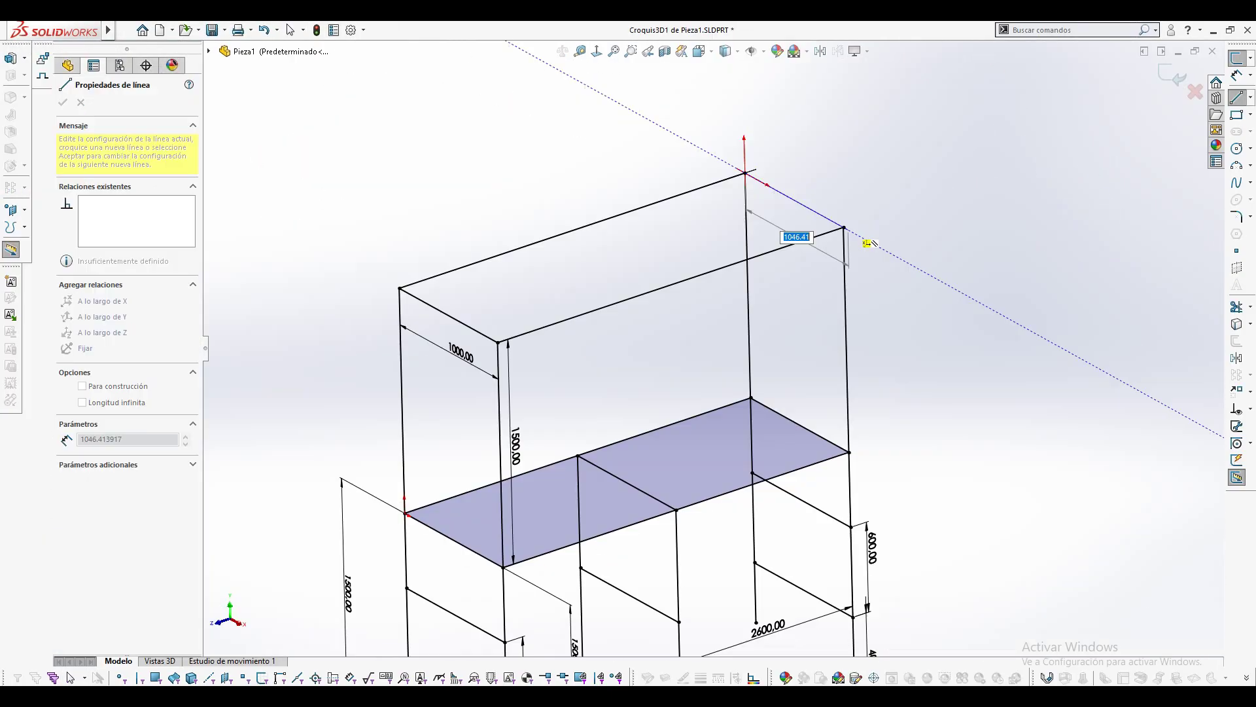
In the 3D sketch of Pieza1, close the upper rectangle of the frame with a line across its open end.
{"action": "left_click", "coordinate": [851, 229]}
{"action": "key", "text": "Escape"}
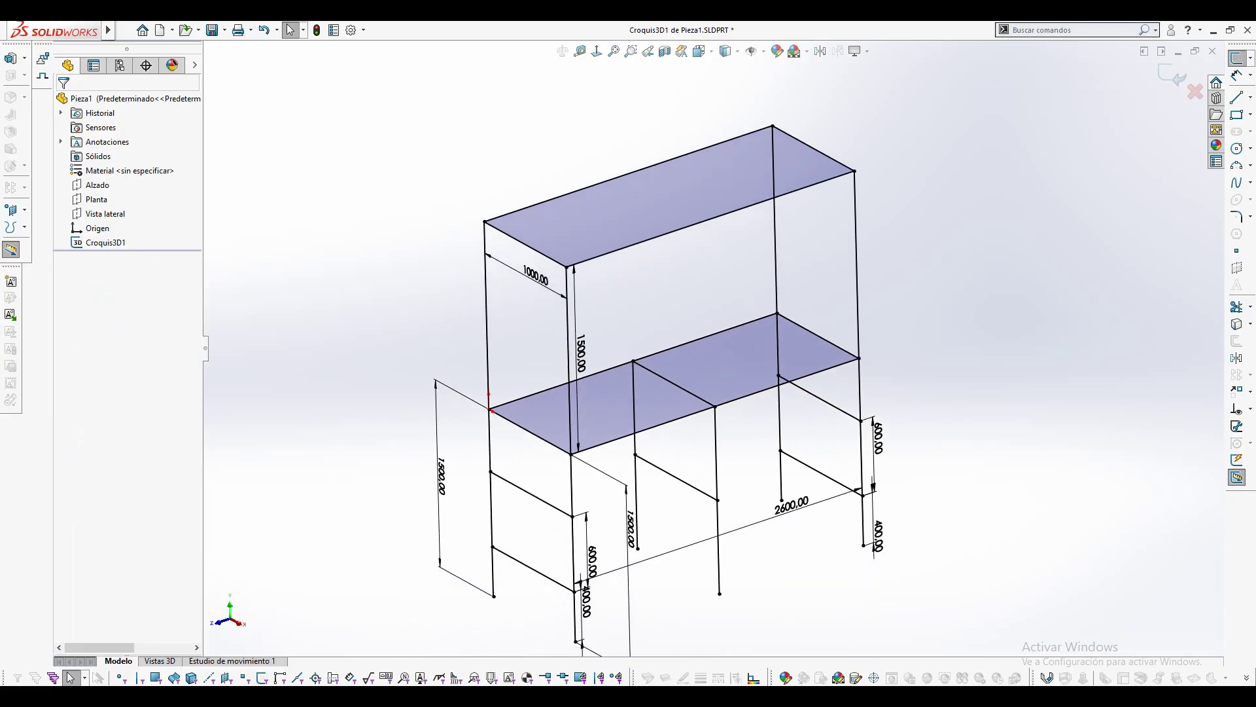